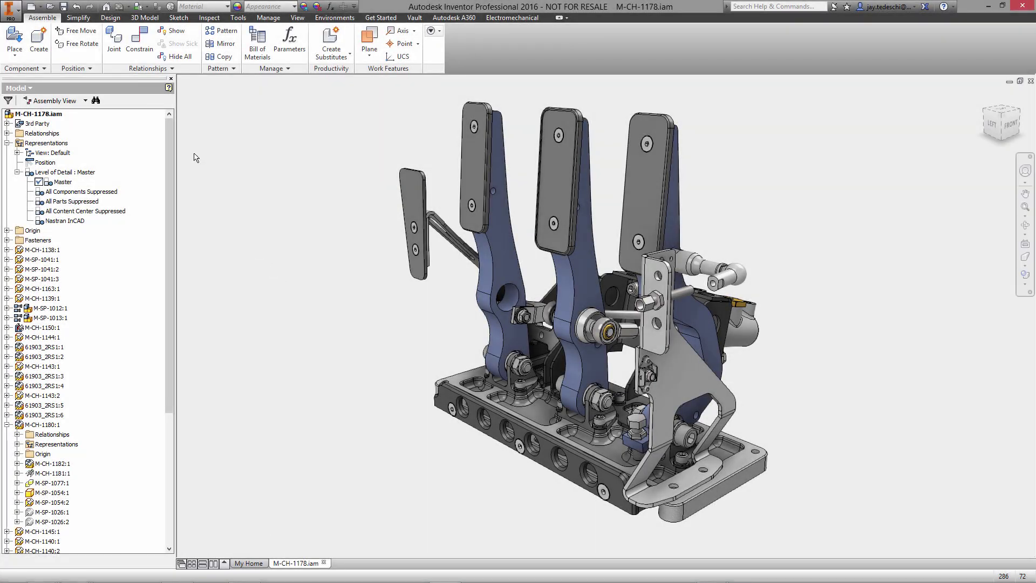
Import M-CH-1184.stp as a new part using the STEP Files filter and default import options.
{"action": "left_click", "coordinate": [50, 6]}
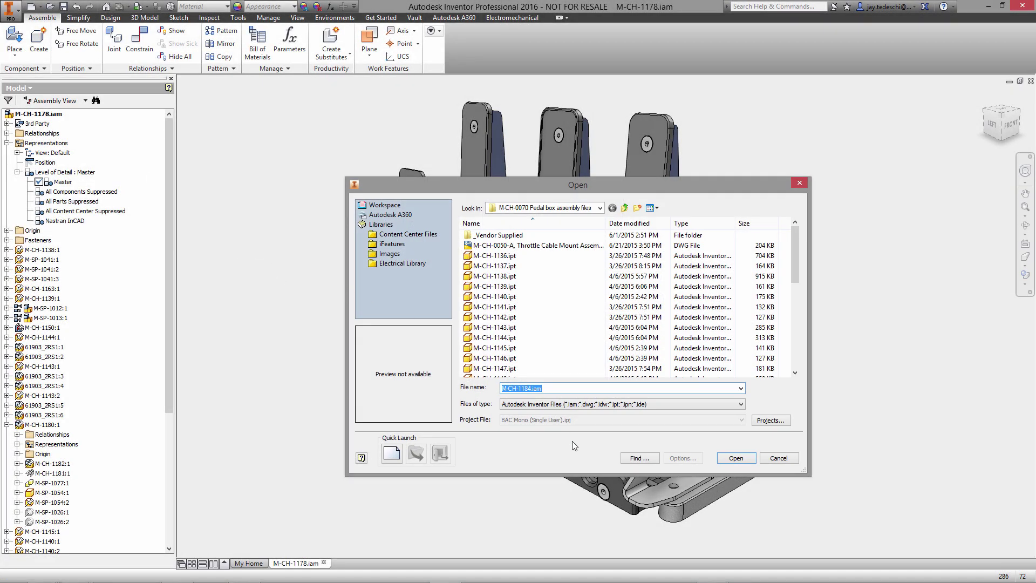
{"action": "left_click", "coordinate": [666, 402]}
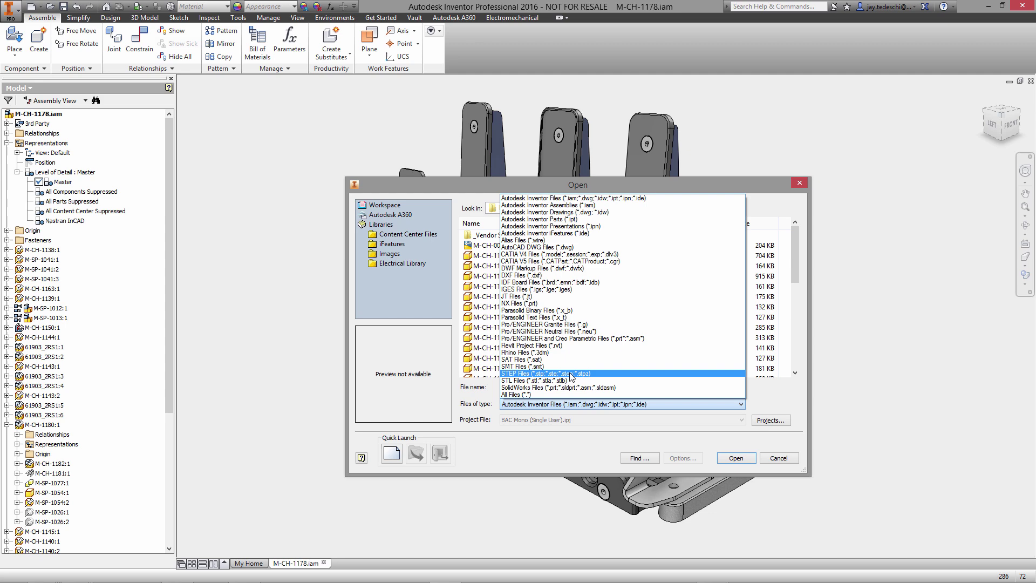
{"action": "left_click", "coordinate": [571, 375]}
{"action": "left_click", "coordinate": [507, 247]}
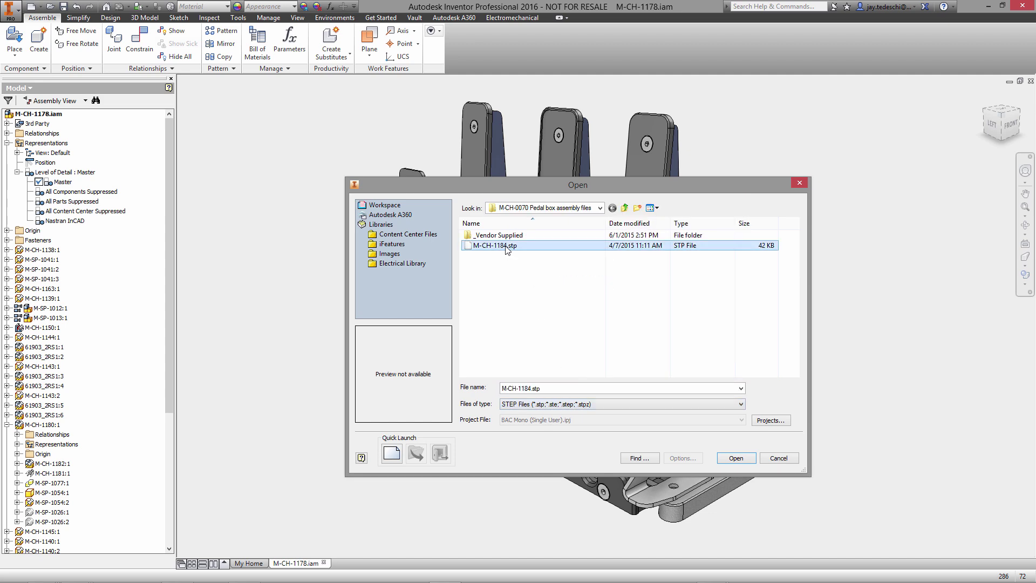
{"action": "left_click", "coordinate": [735, 458]}
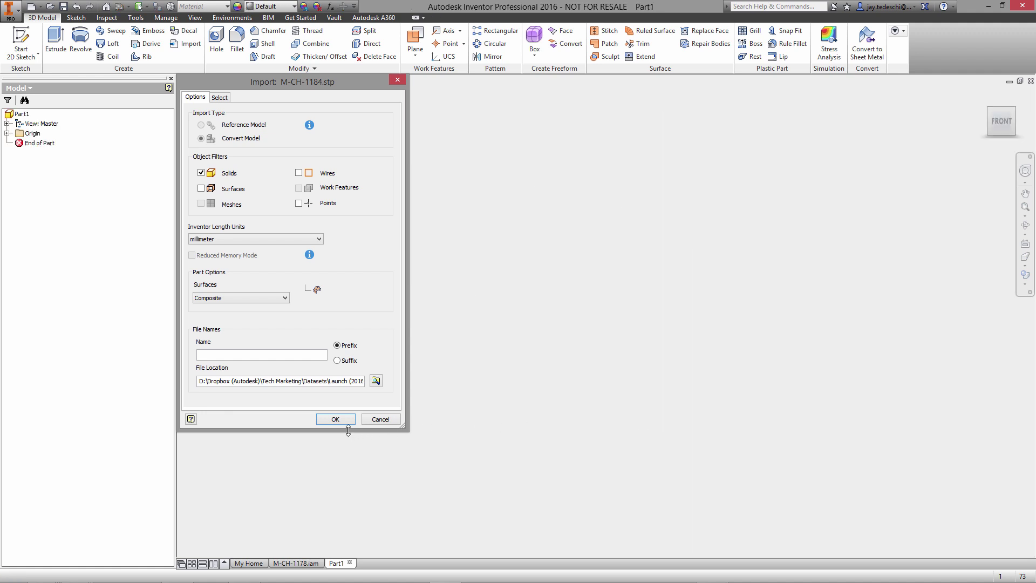
{"action": "left_click", "coordinate": [336, 420]}
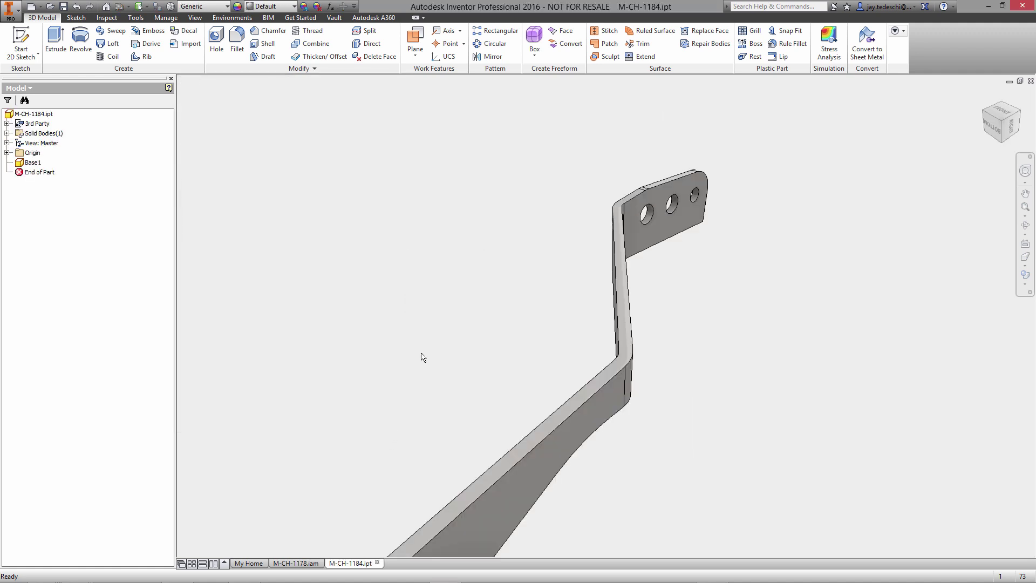
Convert the bracket to sheet metal from its flat base face with defaults, material Aluminum 6061.
{"action": "left_click", "coordinate": [236, 18]}
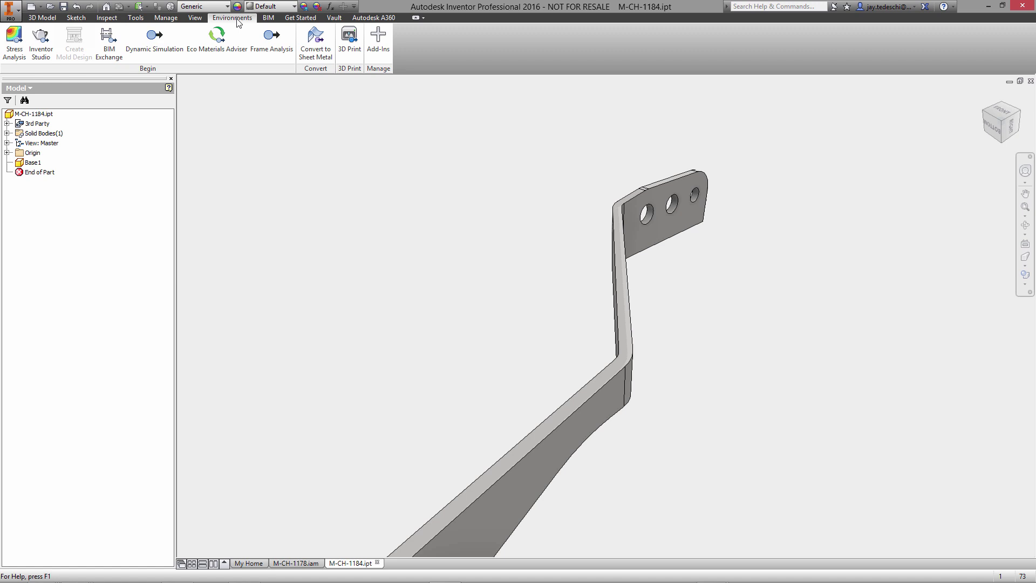
{"action": "left_click", "coordinate": [349, 49]}
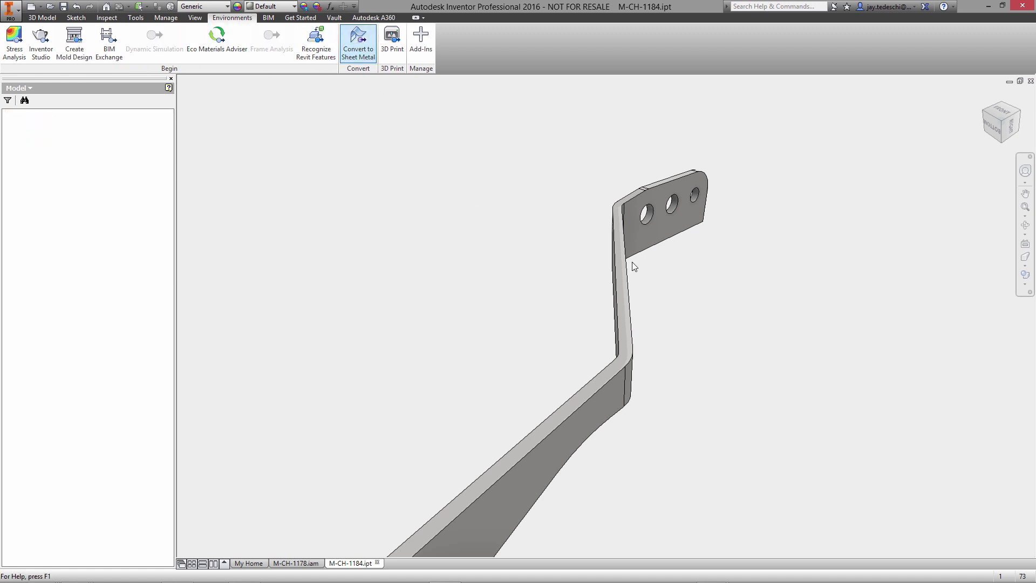
{"action": "left_click", "coordinate": [667, 225]}
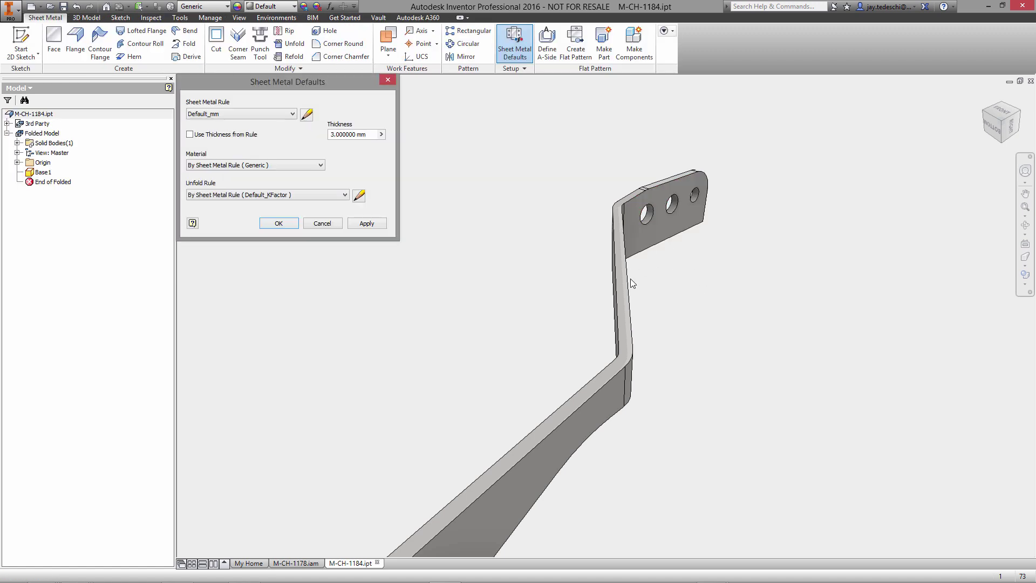
{"action": "left_click", "coordinate": [279, 224]}
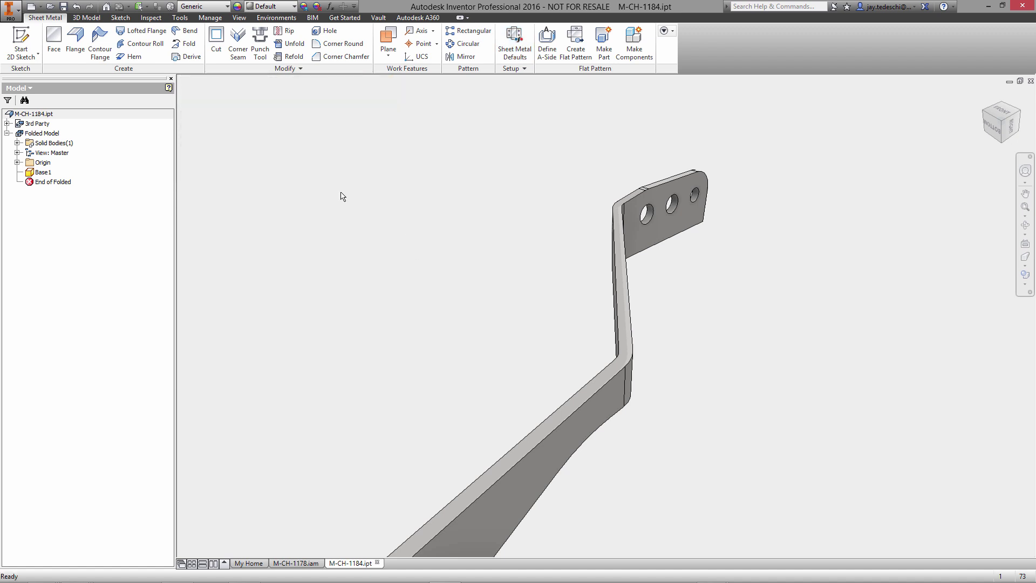
{"action": "left_click", "coordinate": [228, 6]}
{"action": "scroll", "coordinate": [229, 8], "scroll_direction": "up", "scroll_amount": 5}
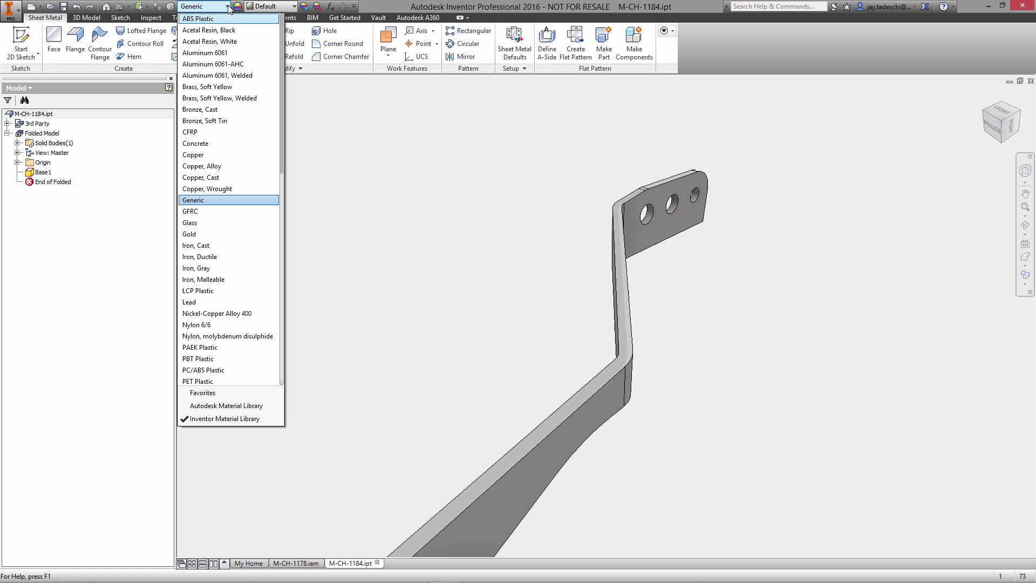
{"action": "left_click", "coordinate": [232, 53]}
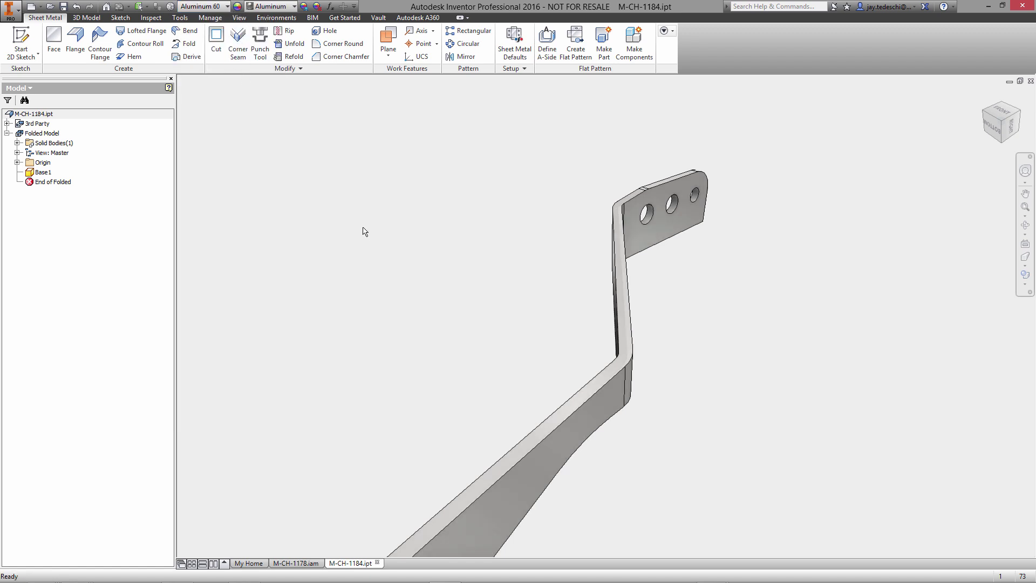
Set an upright orthographic front view and make the origin Center Point visible.
{"action": "left_click", "coordinate": [1002, 109]}
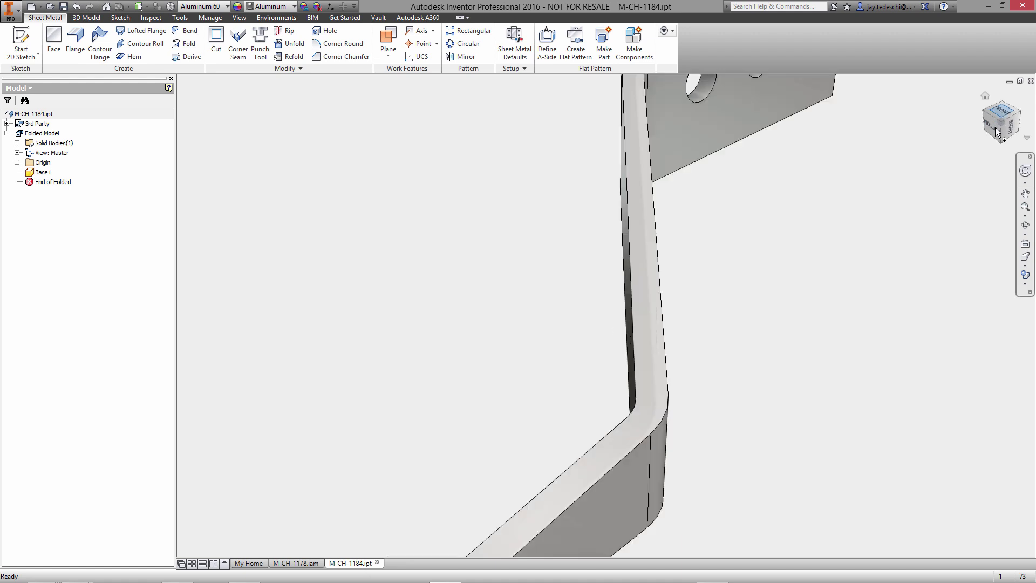
{"action": "left_click", "coordinate": [1021, 96]}
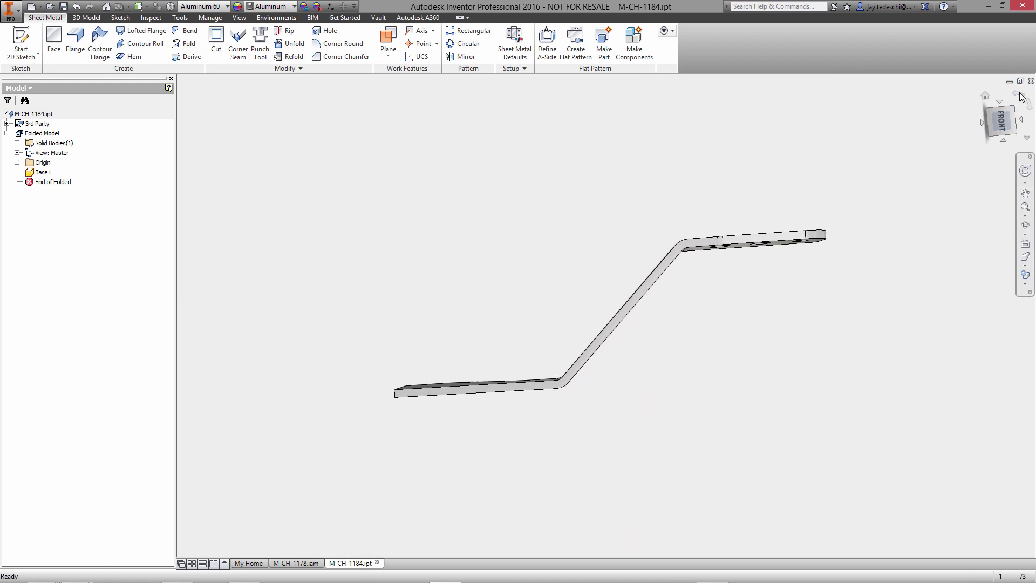
{"action": "right_click", "coordinate": [985, 99]}
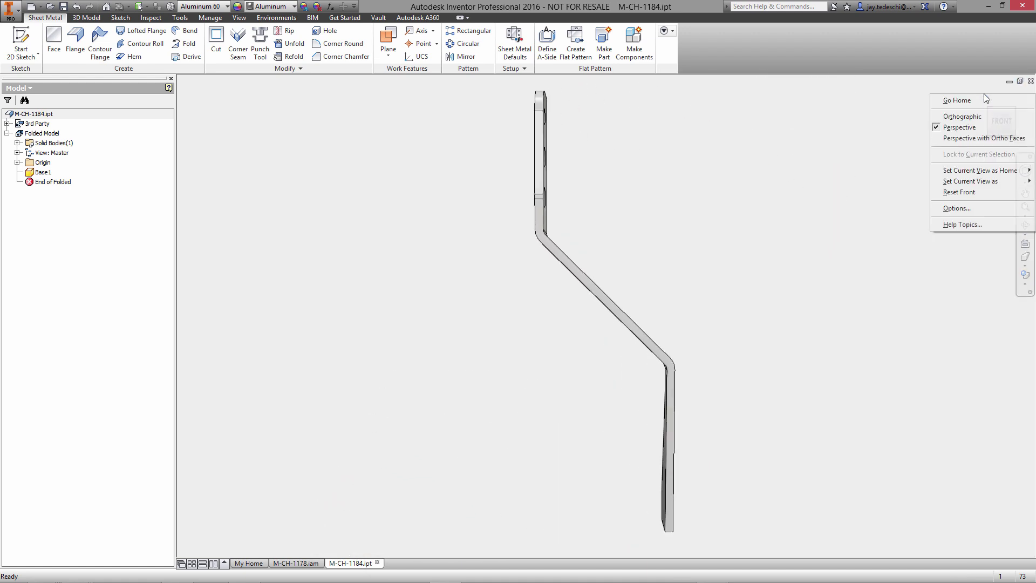
{"action": "left_click", "coordinate": [966, 117]}
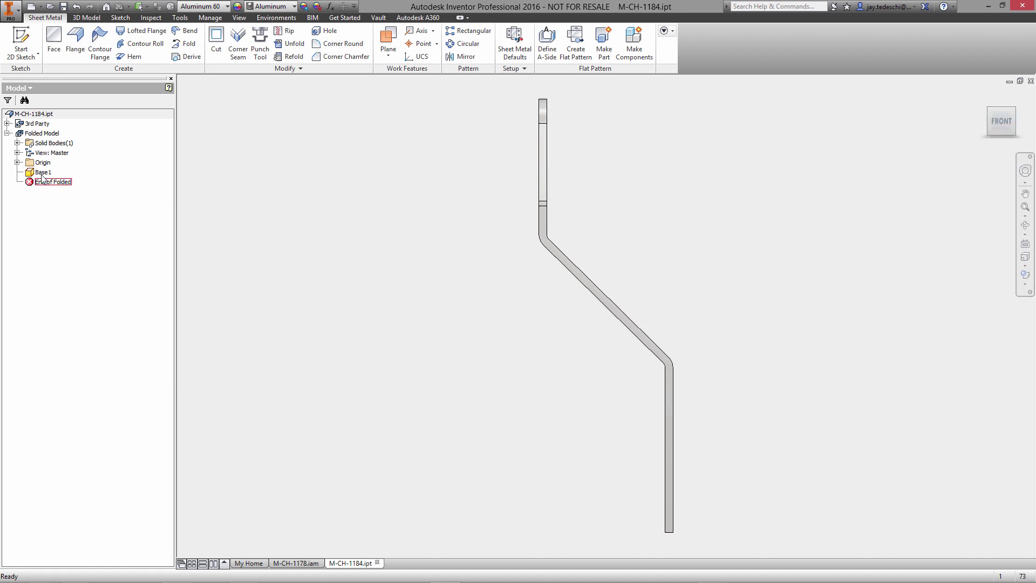
{"action": "left_click", "coordinate": [17, 163]}
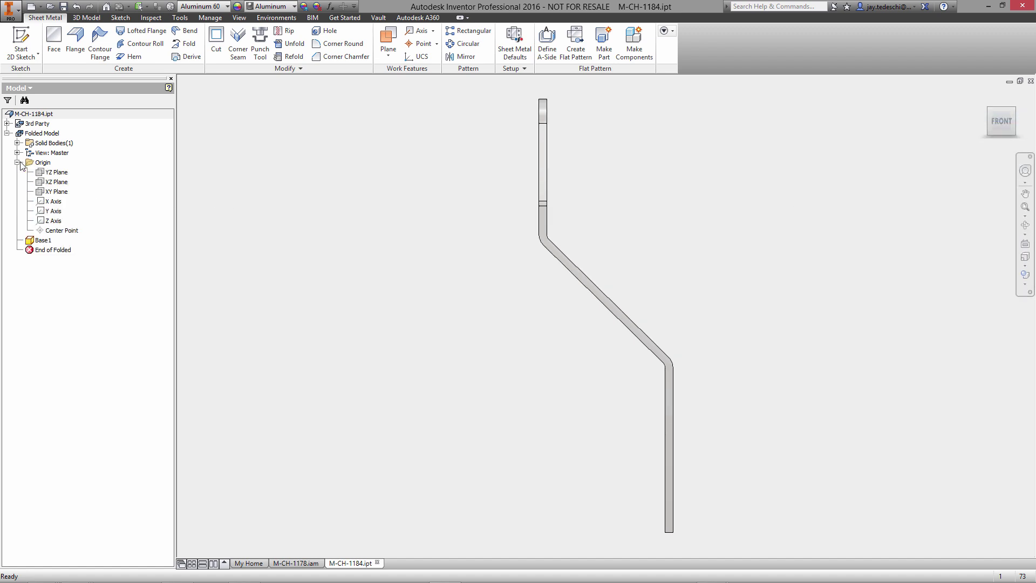
{"action": "right_click", "coordinate": [60, 231]}
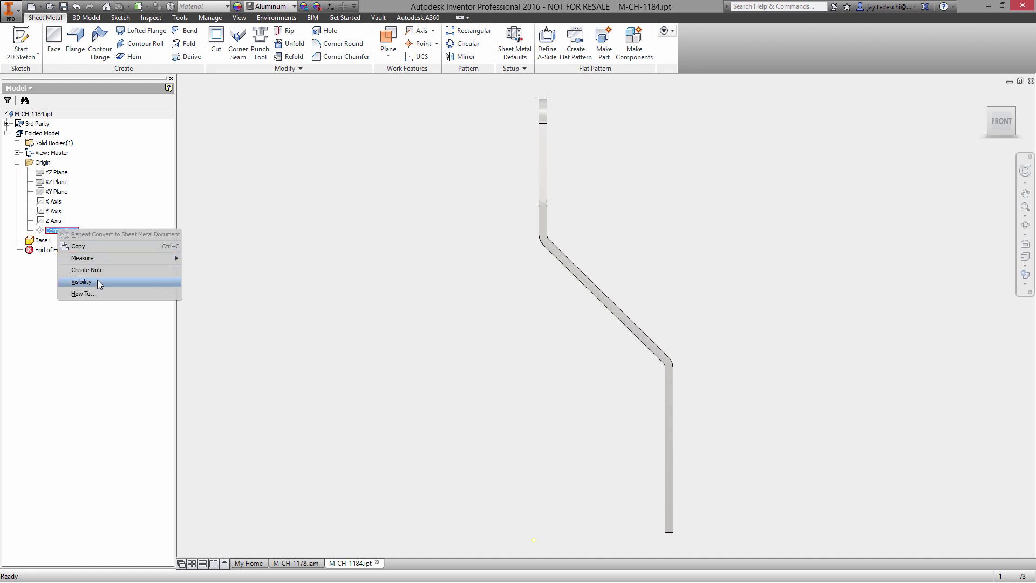
{"action": "left_click", "coordinate": [81, 282]}
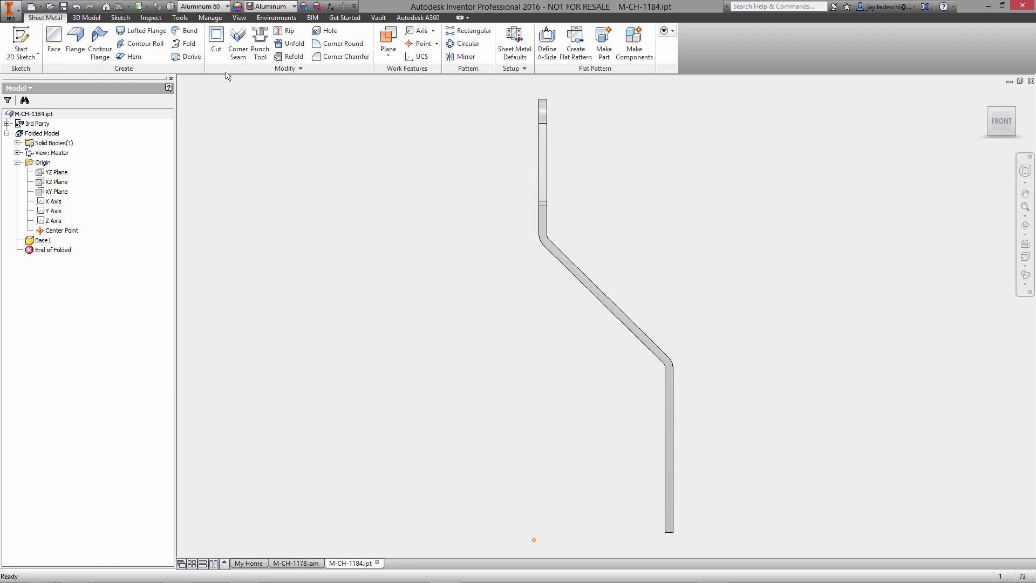
Import the M-CH-0050-A drawing onto the XY Plane with its origin at the lower-left corner.
{"action": "left_click", "coordinate": [216, 19]}
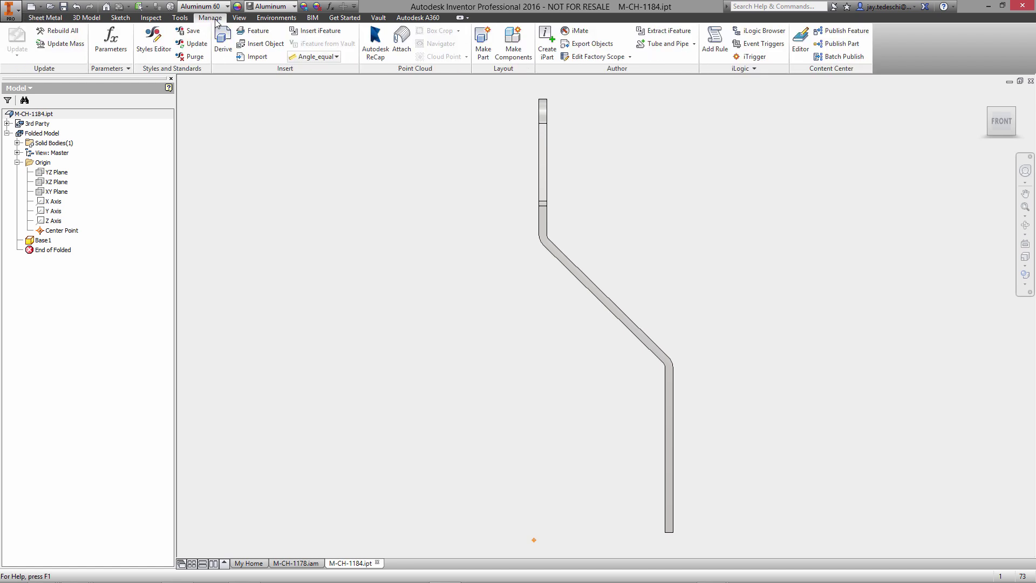
{"action": "left_click", "coordinate": [253, 57]}
{"action": "left_click", "coordinate": [561, 246]}
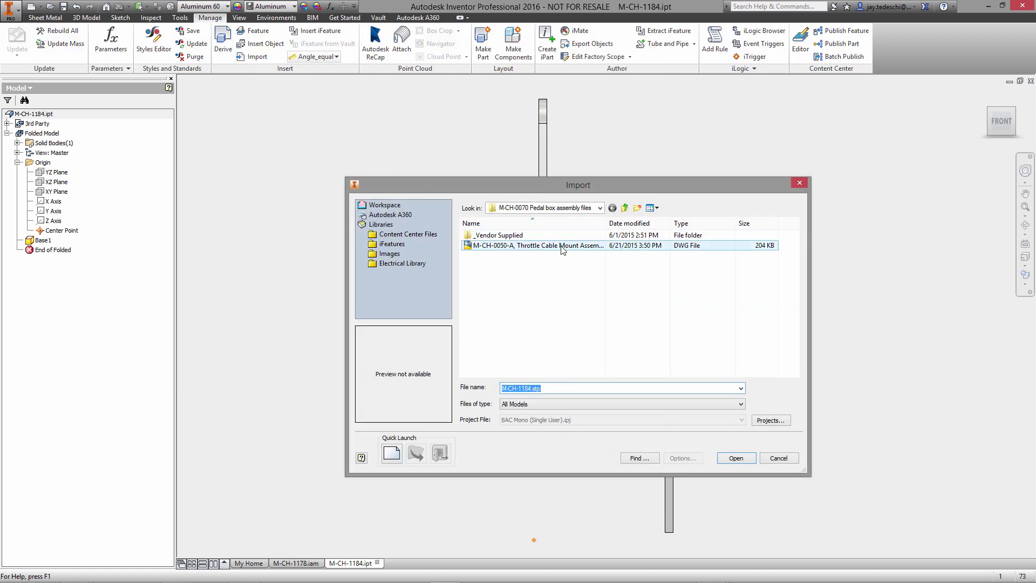
{"action": "left_click", "coordinate": [723, 458]}
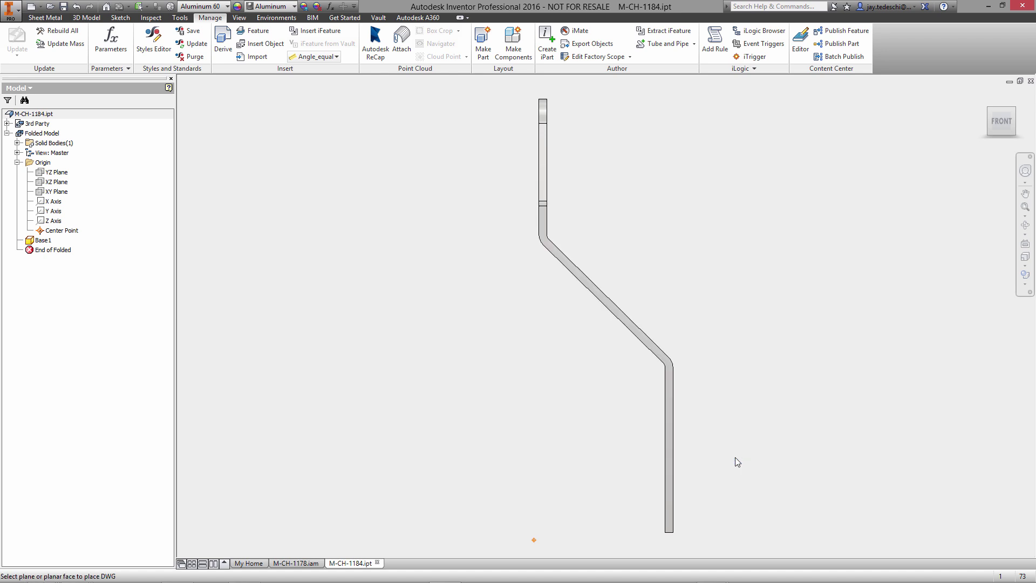
{"action": "left_click", "coordinate": [56, 191]}
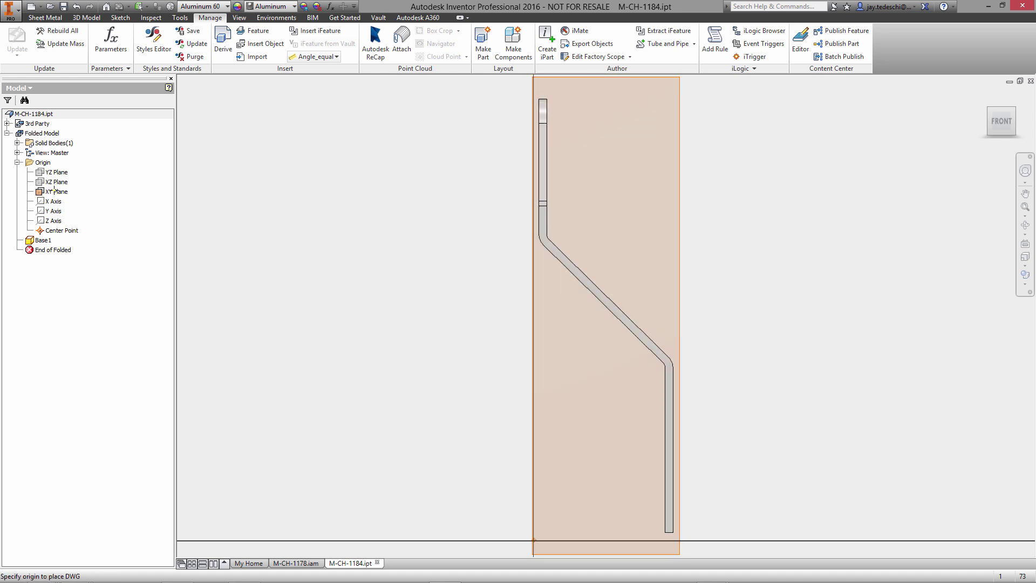
{"action": "left_click", "coordinate": [533, 539]}
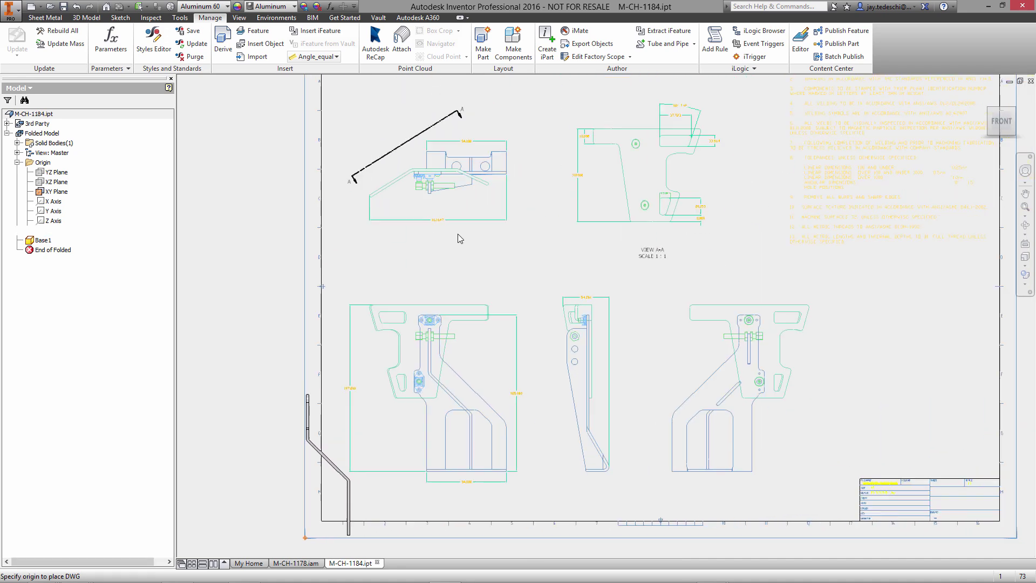
{"action": "left_click", "coordinate": [483, 319]}
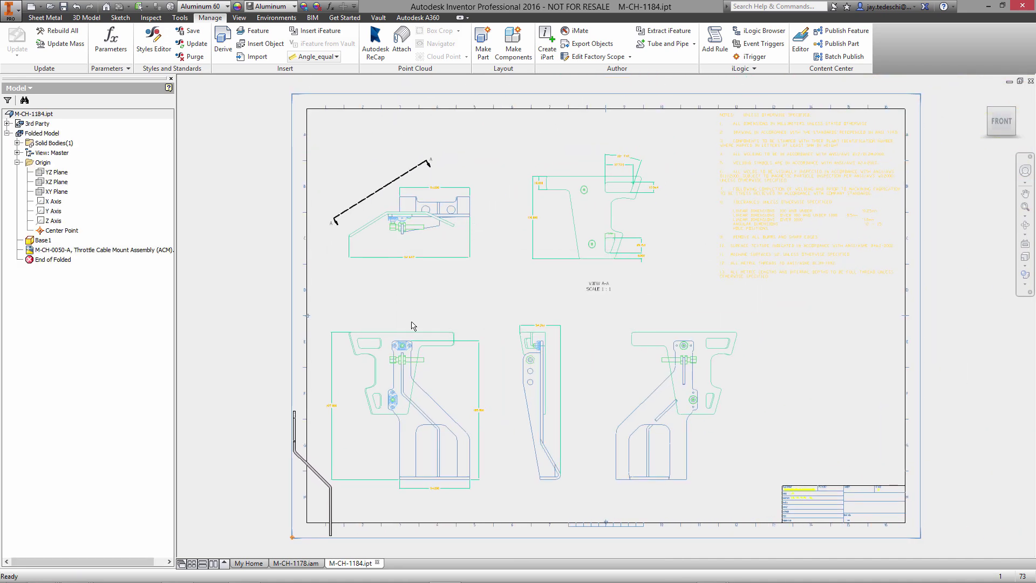
Adjust the drawing's layers so only the AM_9 and M-CH-0052-A weldment outlines show.
{"action": "right_click", "coordinate": [120, 250]}
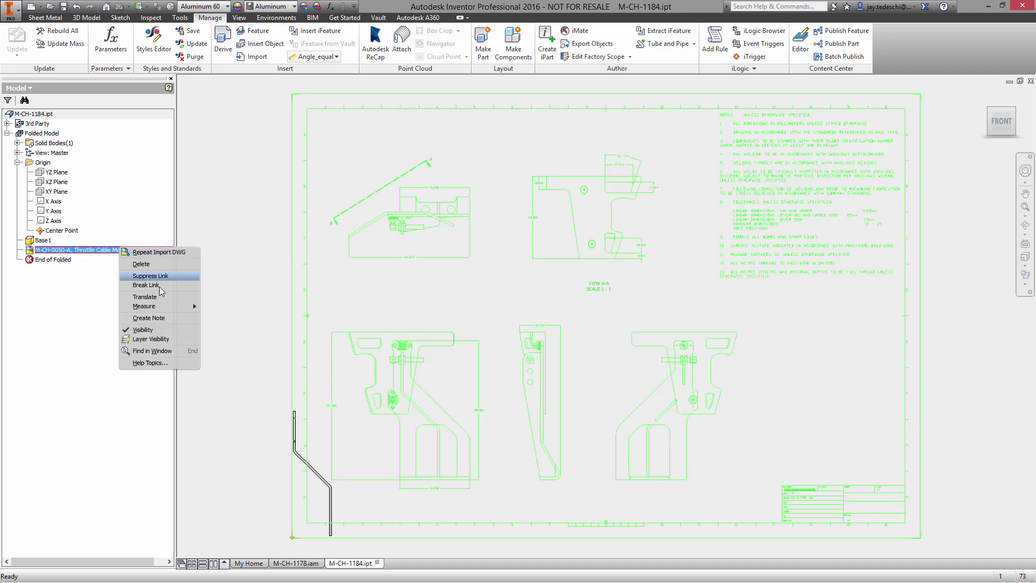
{"action": "left_click", "coordinate": [162, 338]}
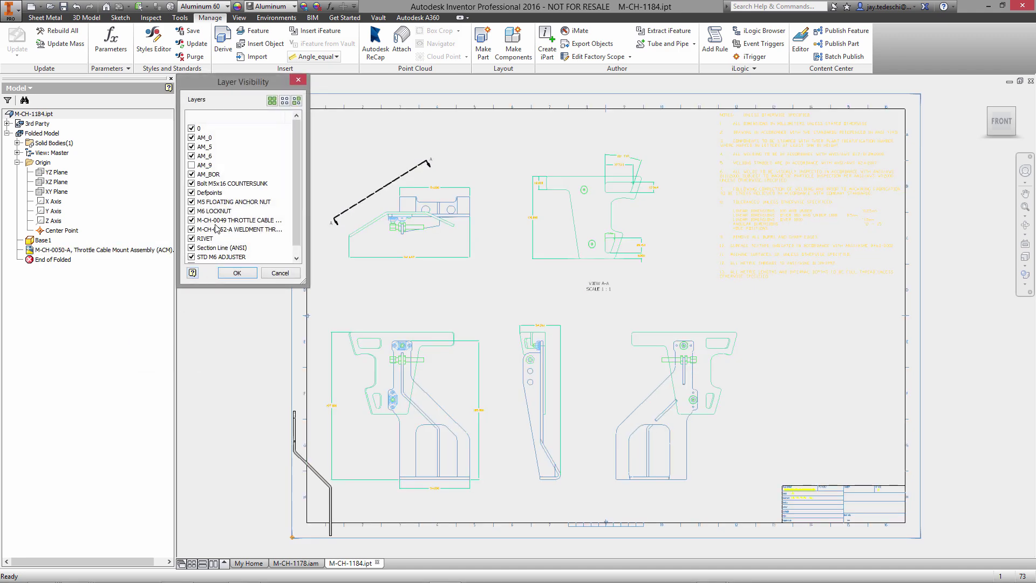
{"action": "left_click", "coordinate": [192, 230]}
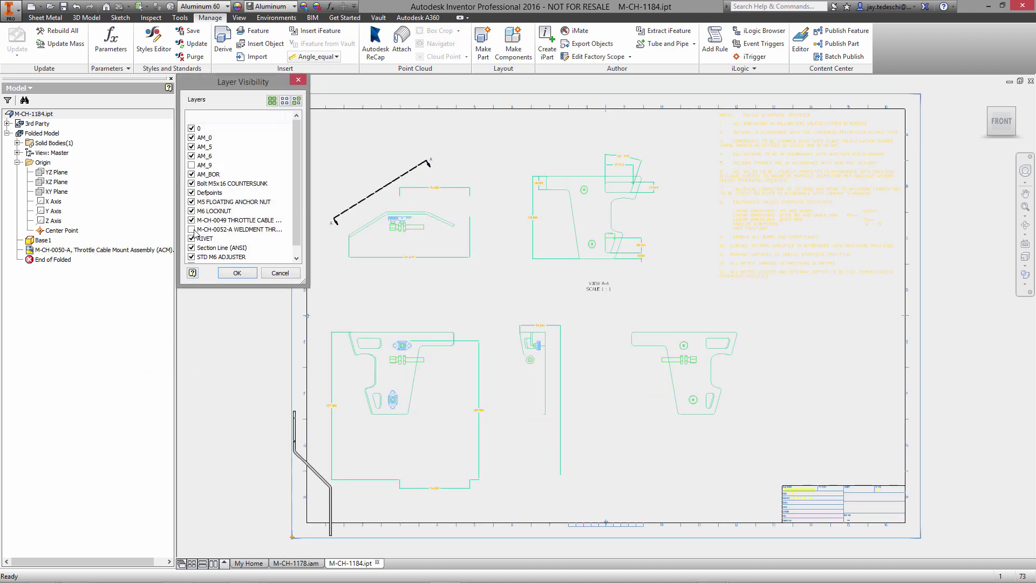
{"action": "left_click", "coordinate": [296, 102]}
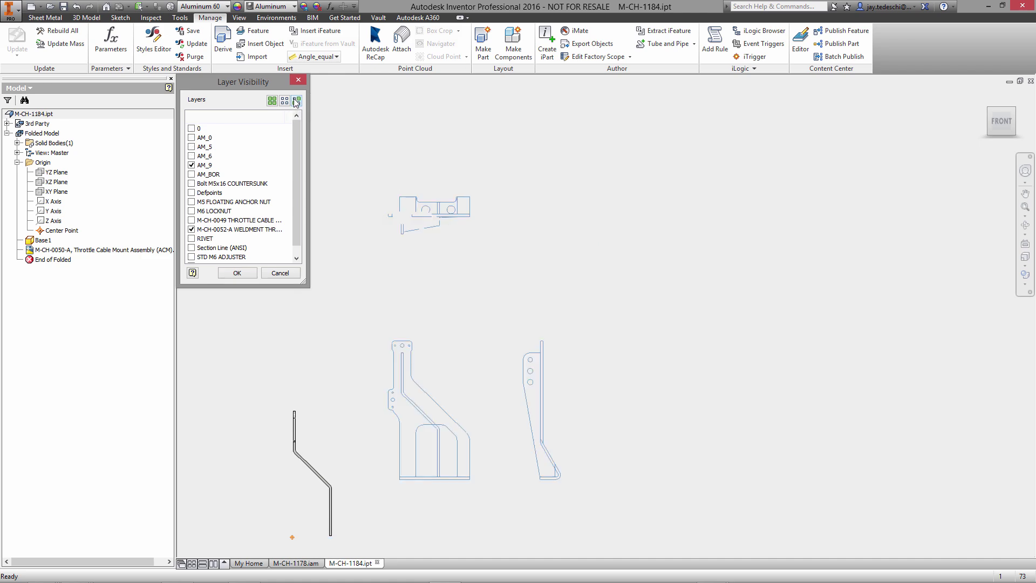
{"action": "left_click", "coordinate": [237, 273]}
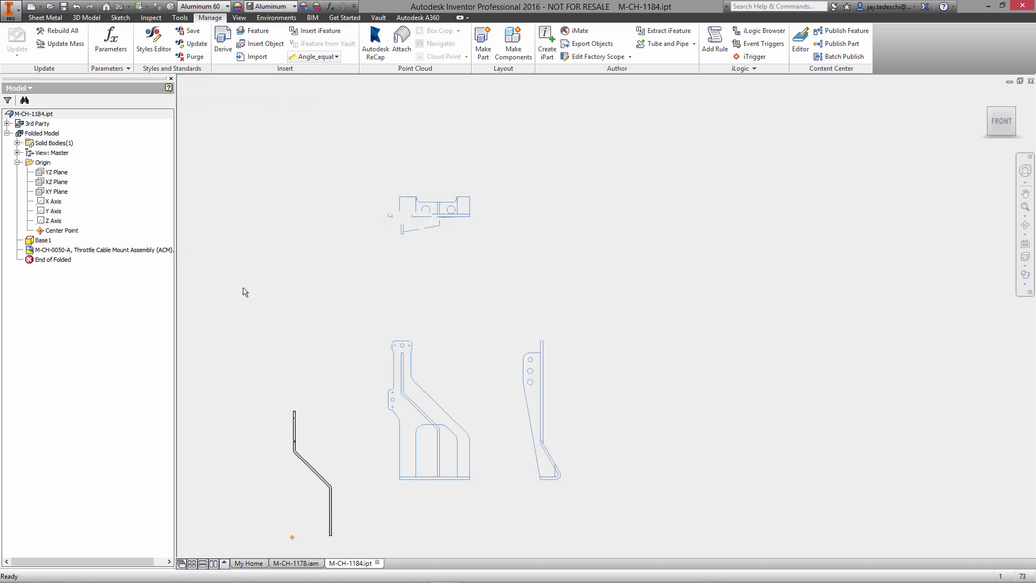
{"action": "key", "text": "F5"}
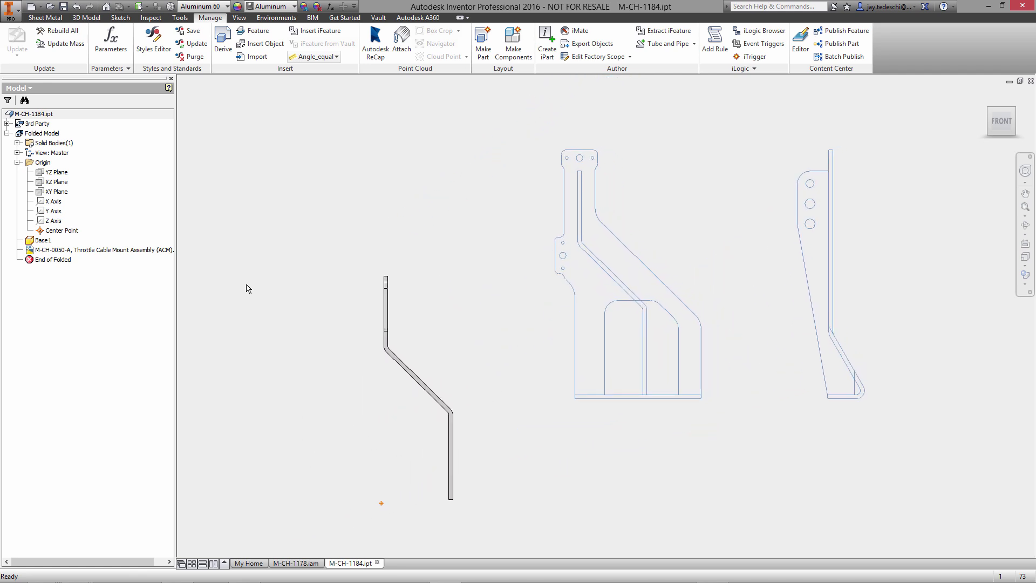
Translate the DWG so its bottom-left corner snaps onto the part origin.
{"action": "right_click", "coordinate": [119, 250]}
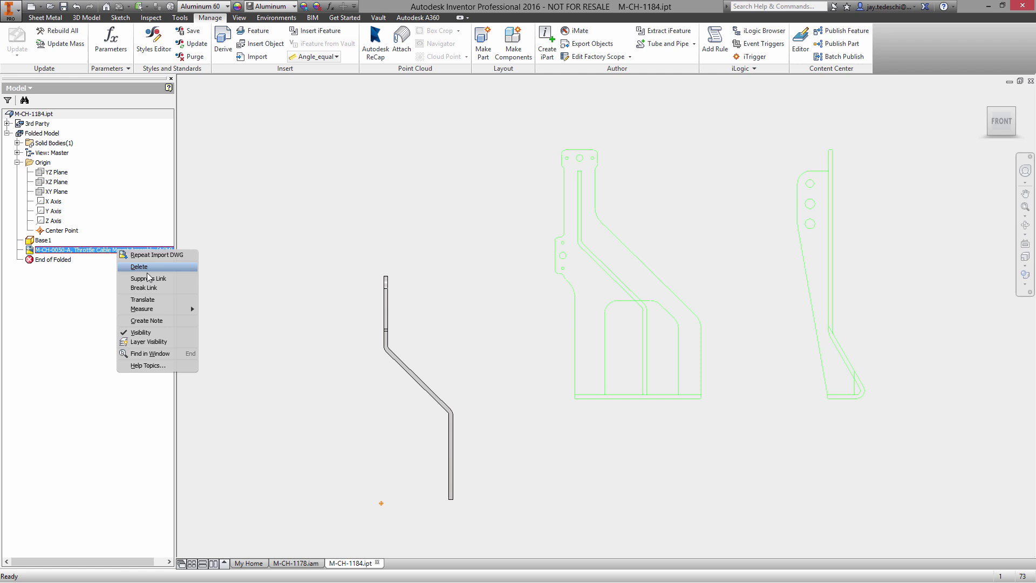
{"action": "left_click", "coordinate": [168, 301]}
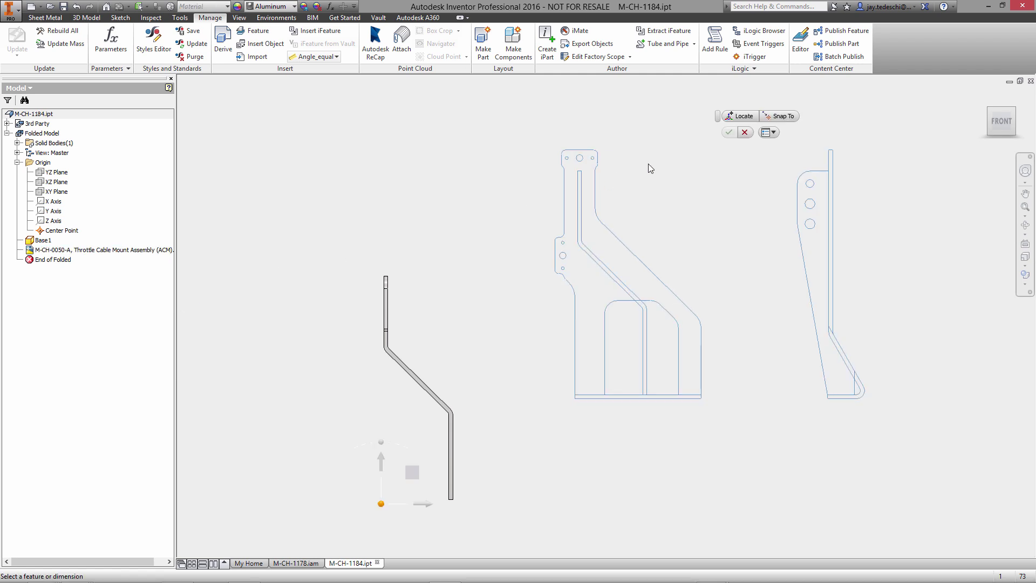
{"action": "left_click", "coordinate": [741, 117]}
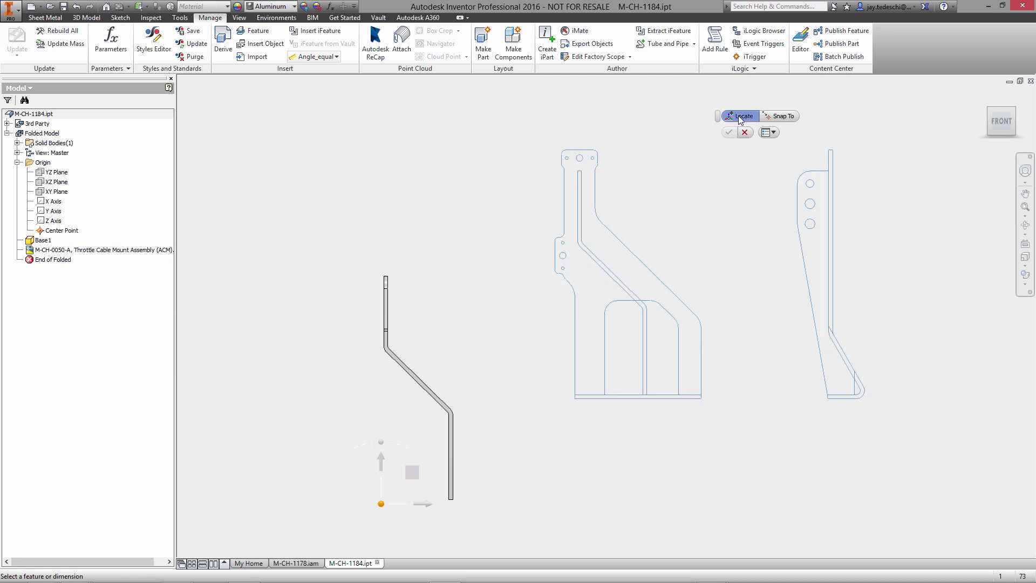
{"action": "left_click", "coordinate": [575, 399]}
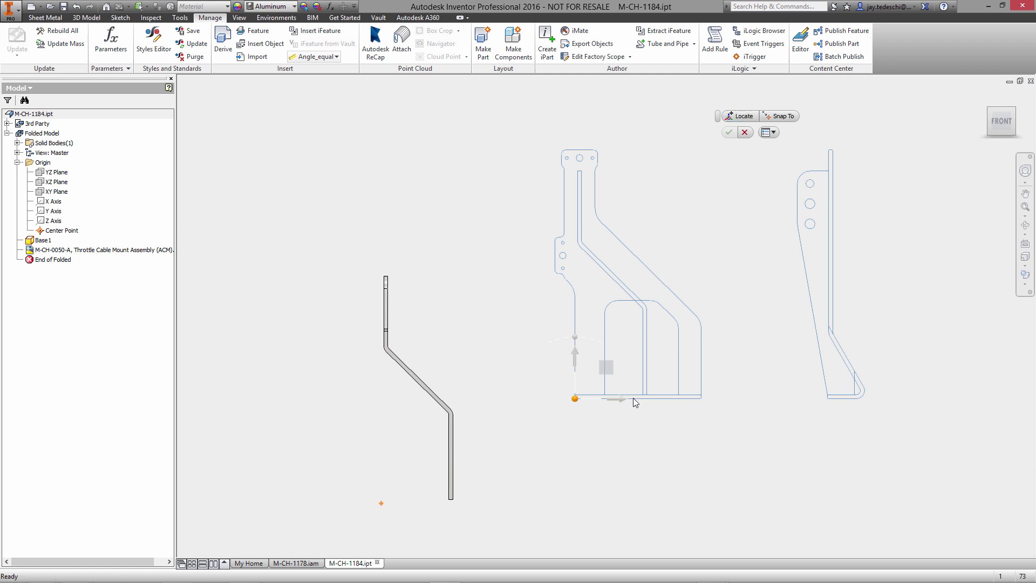
{"action": "left_click", "coordinate": [784, 116]}
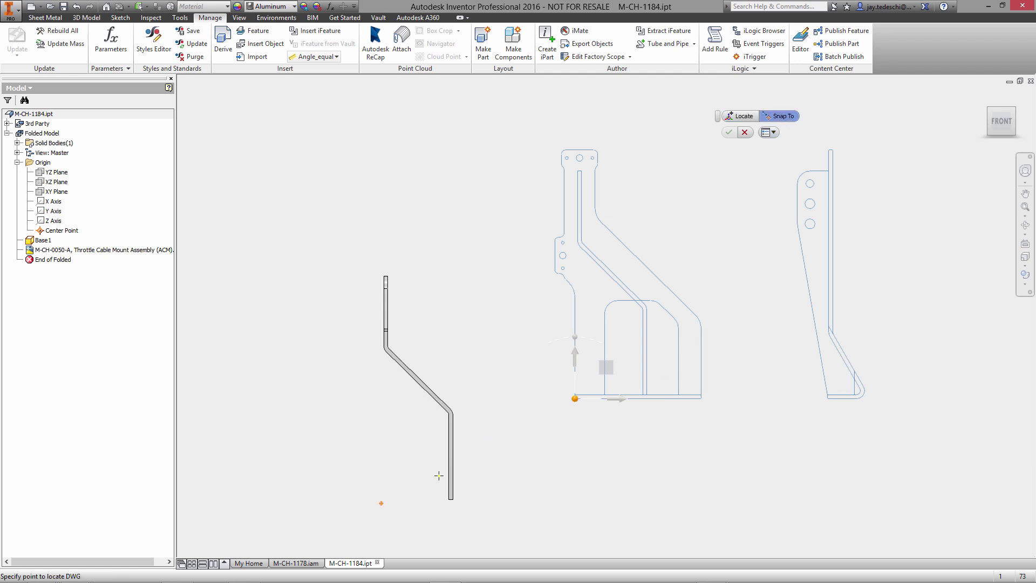
{"action": "left_click", "coordinate": [381, 503]}
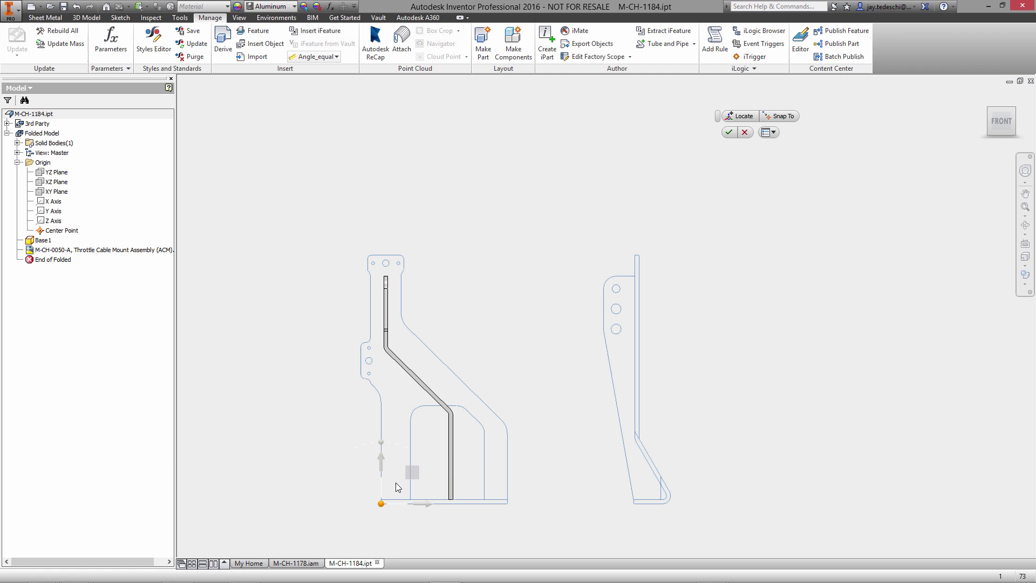
{"action": "left_click", "coordinate": [730, 133]}
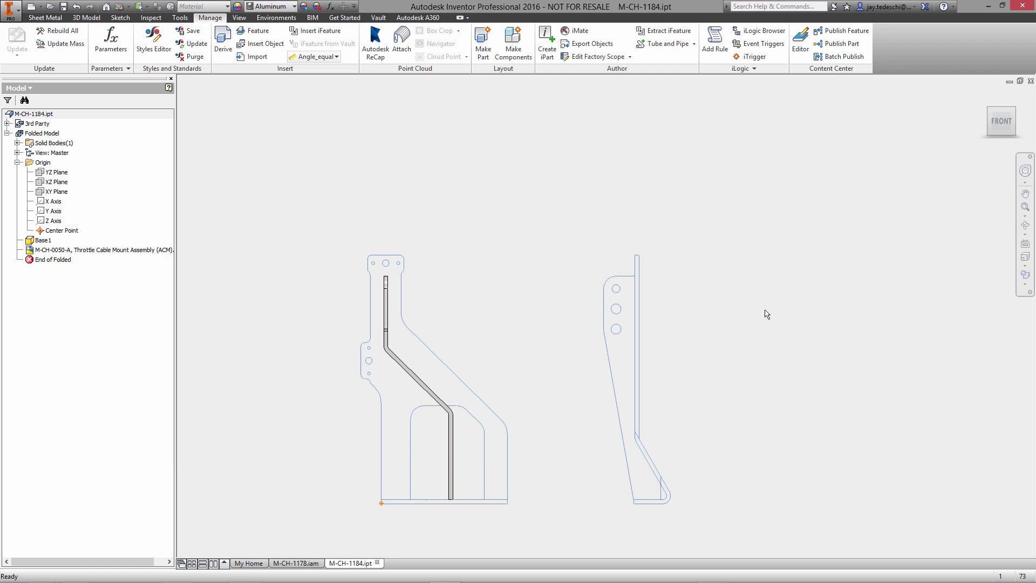
{"action": "key", "text": "Home"}
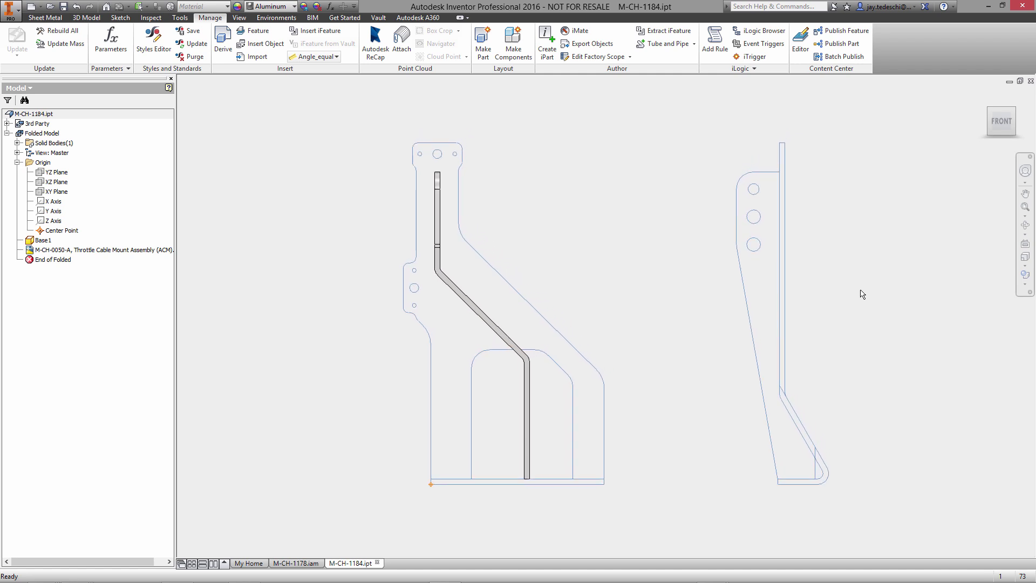
Hide the Solid1 body and start a new sketch on the XY Plane.
{"action": "left_click", "coordinate": [17, 144]}
{"action": "left_click", "coordinate": [52, 153]}
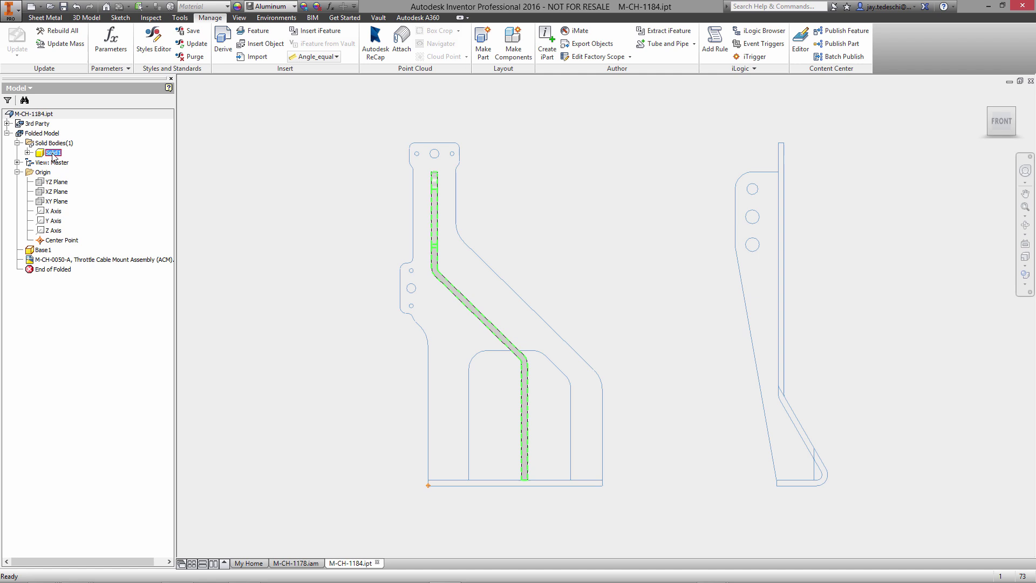
{"action": "right_click", "coordinate": [52, 153]}
{"action": "left_click", "coordinate": [87, 194]}
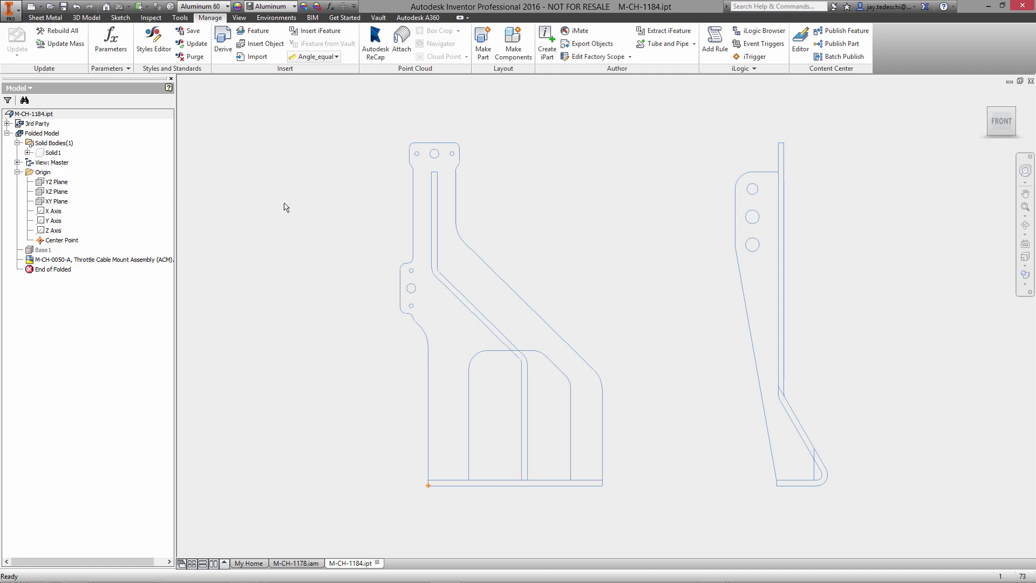
{"action": "left_click", "coordinate": [61, 203]}
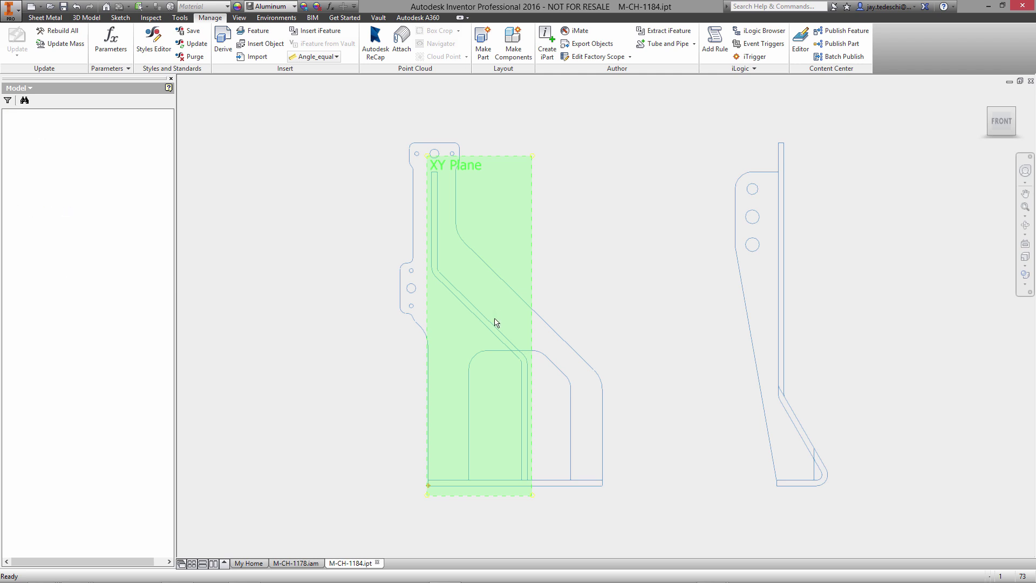
Project the DWG's front outline, side profile loop, top hole and left-edge hole into Sketch1.
{"action": "left_click", "coordinate": [221, 53]}
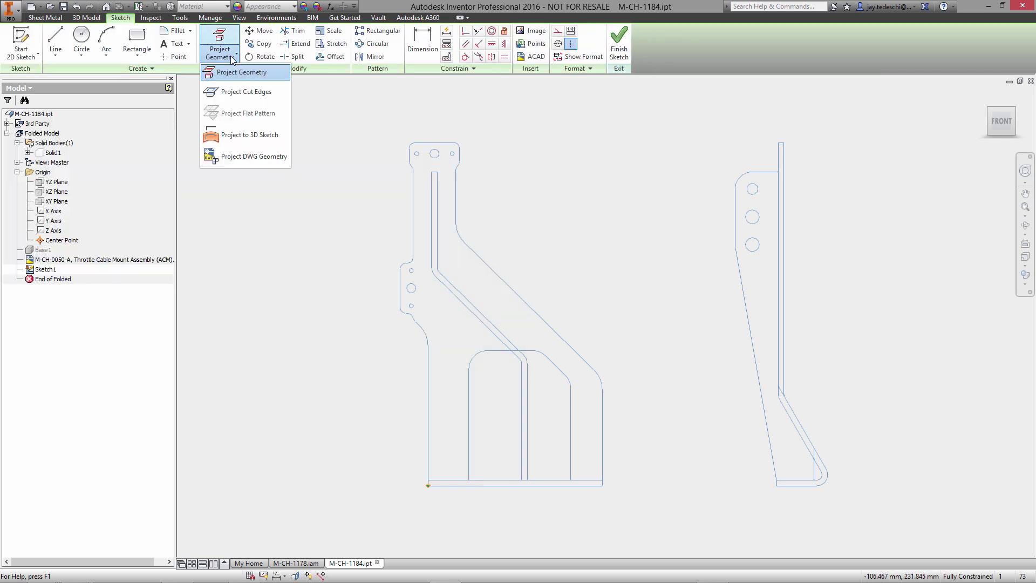
{"action": "left_click", "coordinate": [245, 156]}
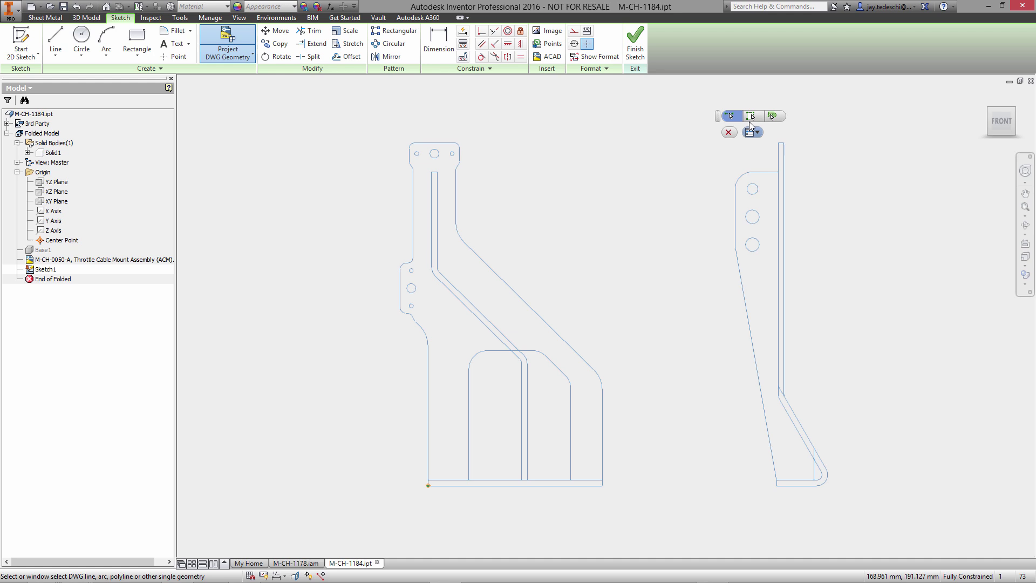
{"action": "left_click", "coordinate": [507, 286]}
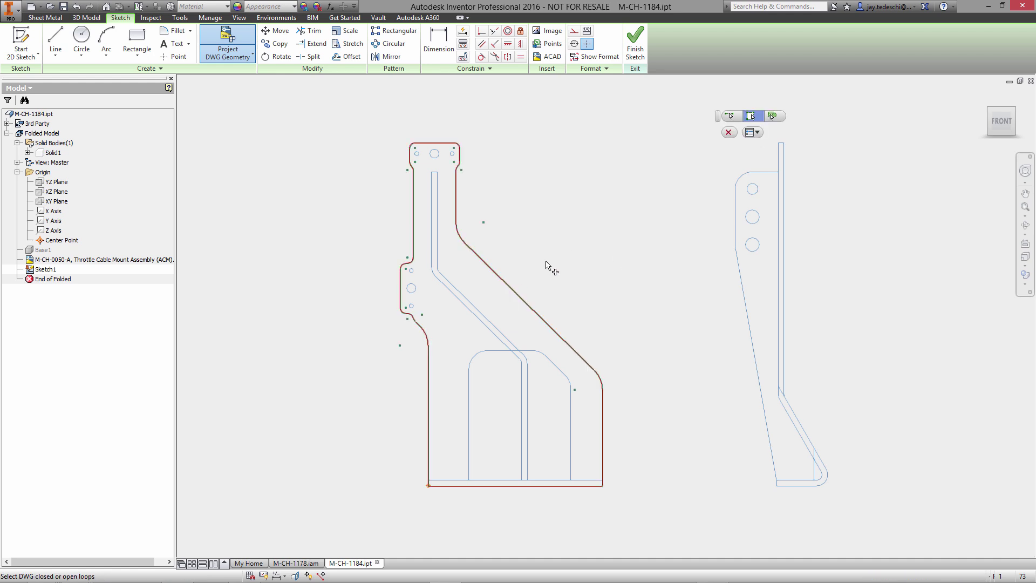
{"action": "left_click", "coordinate": [781, 229]}
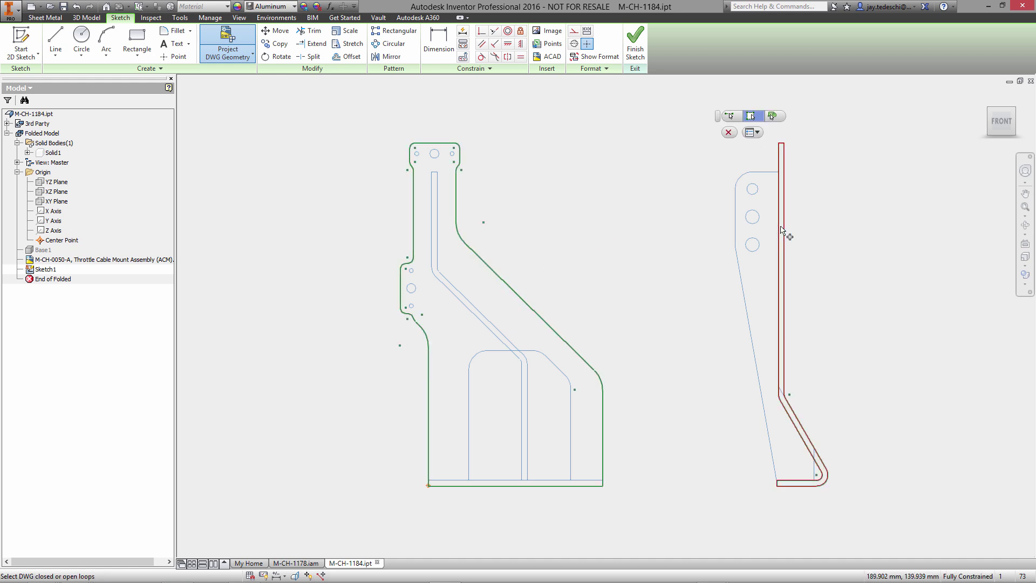
{"action": "left_click", "coordinate": [729, 118]}
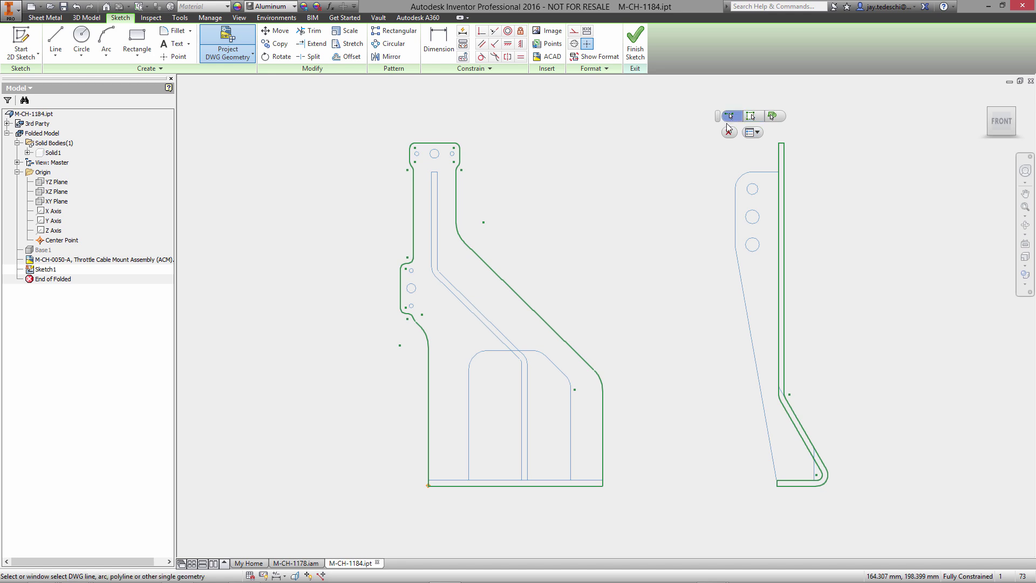
{"action": "left_click", "coordinate": [435, 159]}
{"action": "left_click", "coordinate": [415, 293]}
{"action": "left_click", "coordinate": [729, 132]}
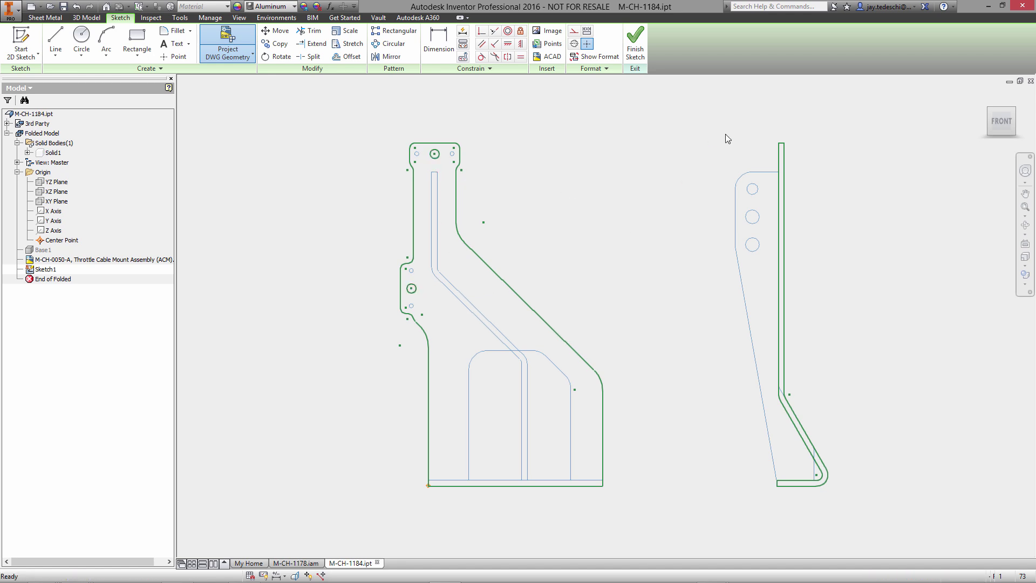
Dimension the side profile's lower end to the bend arc as a driven 27.608 reference.
{"action": "right_click", "coordinate": [639, 183]}
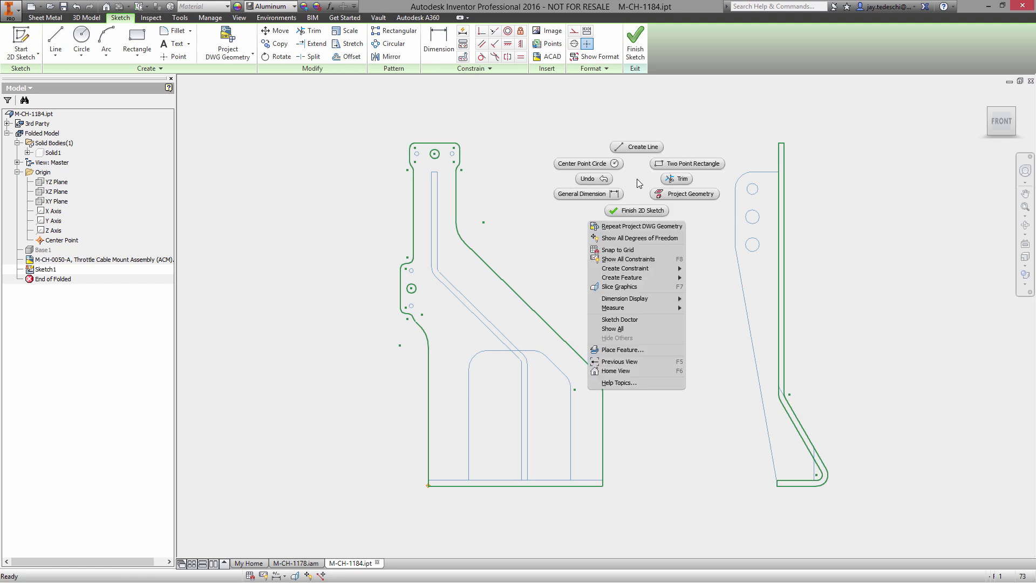
{"action": "left_click", "coordinate": [604, 194]}
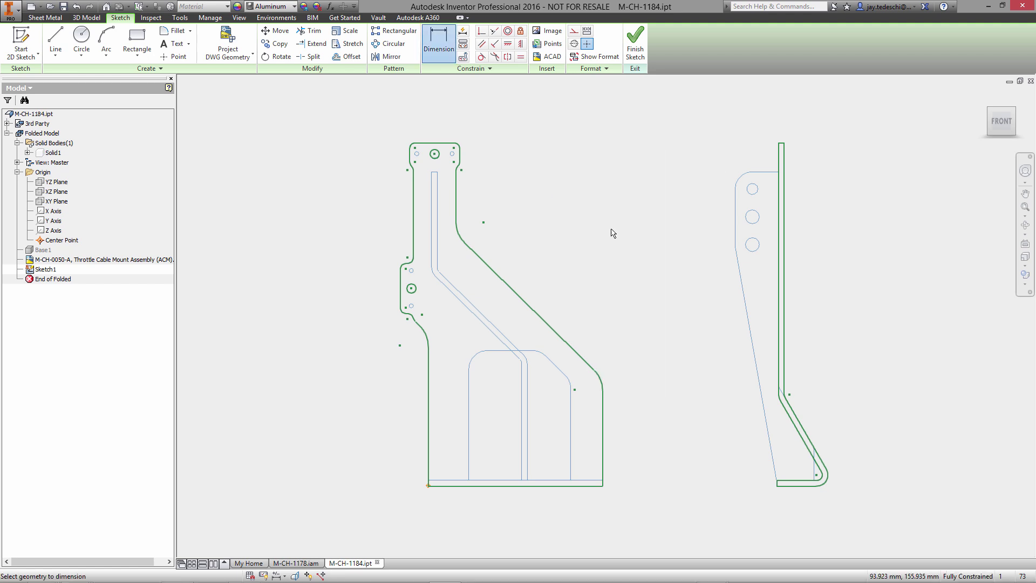
{"action": "left_click", "coordinate": [778, 483]}
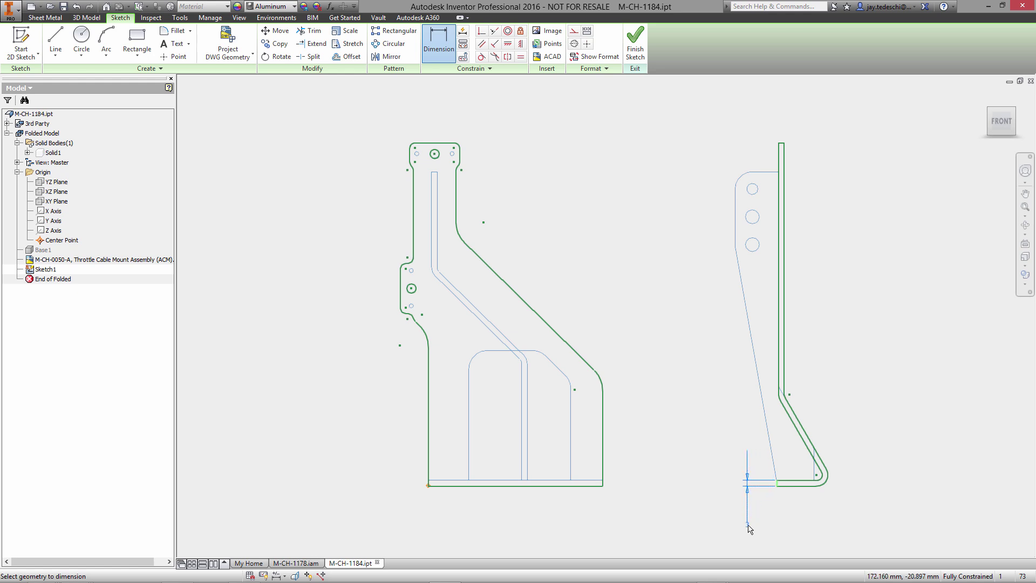
{"action": "left_click", "coordinate": [830, 479]}
{"action": "left_click", "coordinate": [807, 516]}
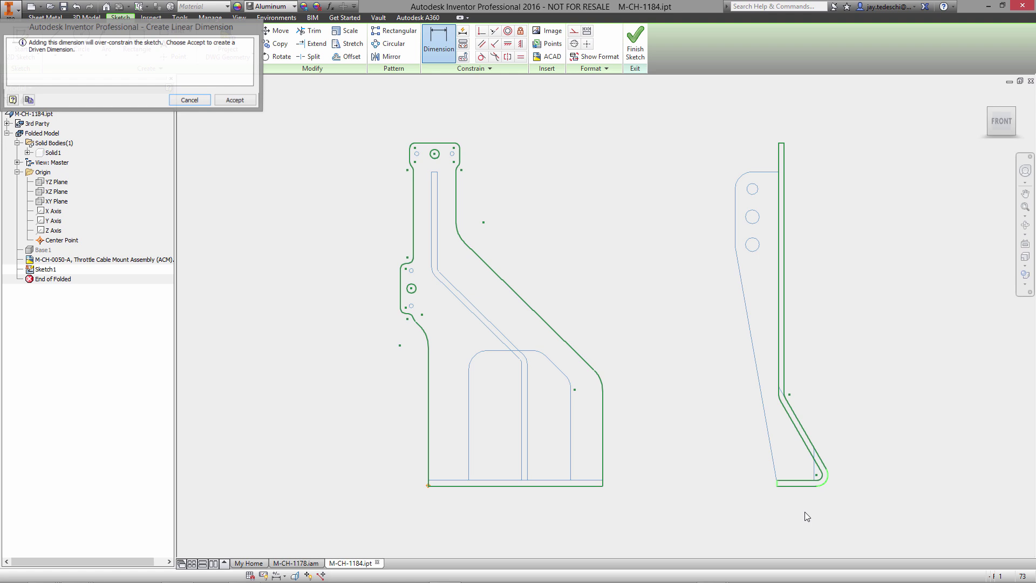
{"action": "left_click", "coordinate": [236, 103]}
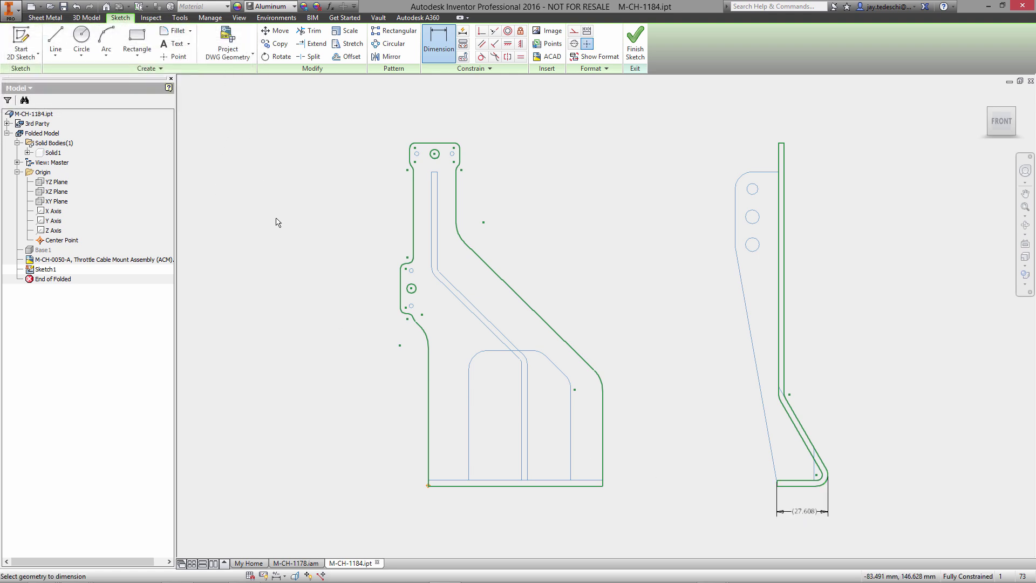
{"action": "right_click", "coordinate": [560, 168]}
{"action": "left_click", "coordinate": [599, 163]}
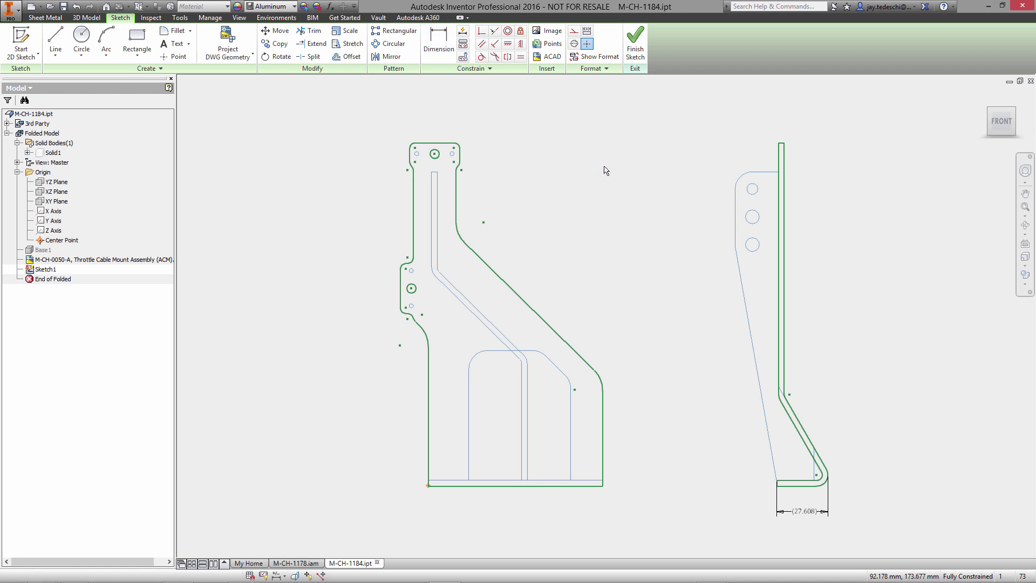
Switch to a perspective isometric view of the sketch.
{"action": "right_click", "coordinate": [984, 103]}
{"action": "left_click", "coordinate": [967, 130]}
{"action": "key", "text": "F6"}
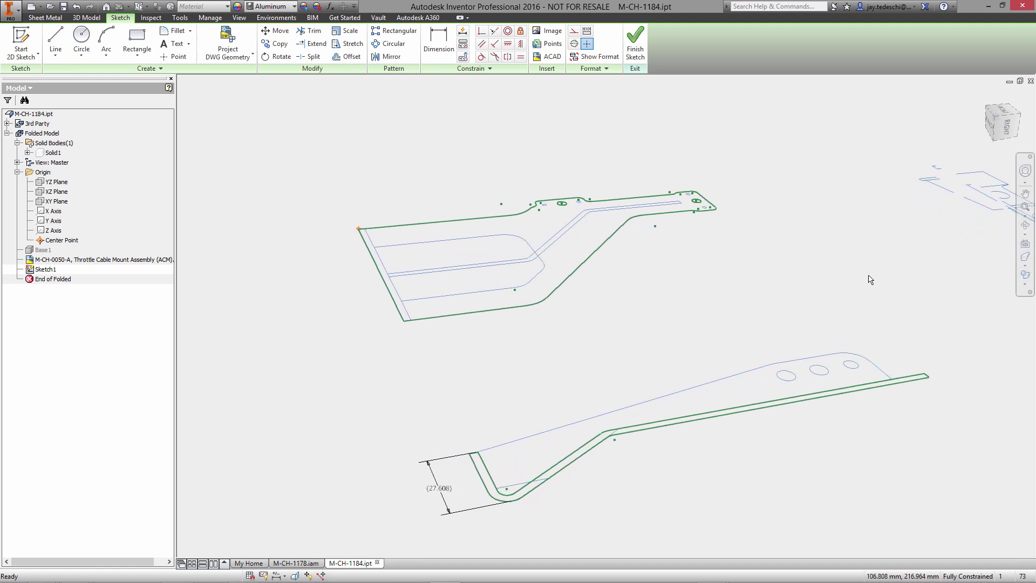
Finish the sketch and extrude the front outline as a New Solid with depth d0 (27.608).
{"action": "right_click", "coordinate": [808, 231]}
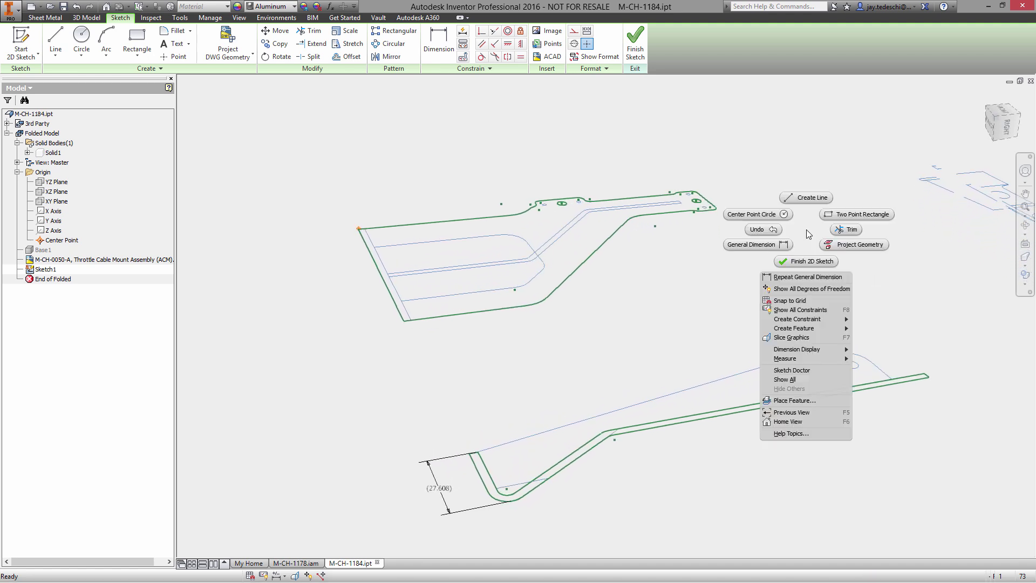
{"action": "left_click", "coordinate": [808, 262]}
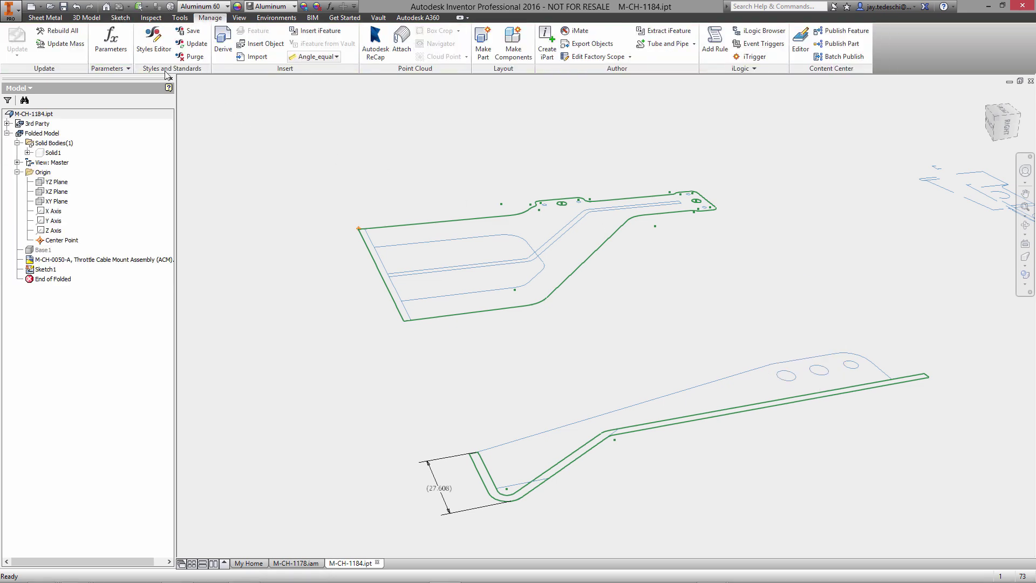
{"action": "left_click", "coordinate": [86, 17]}
{"action": "left_click", "coordinate": [67, 50]}
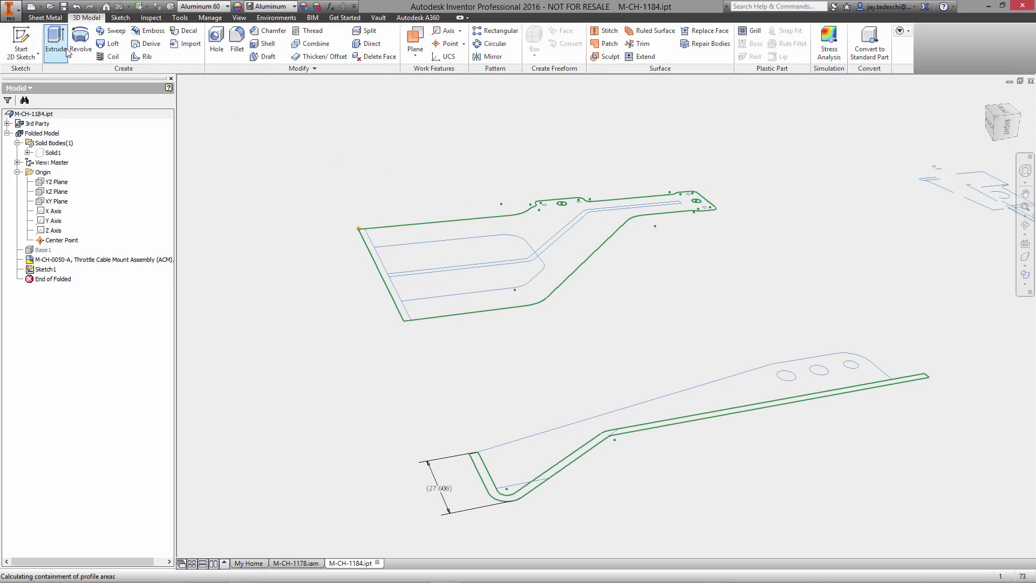
{"action": "left_click", "coordinate": [531, 192]}
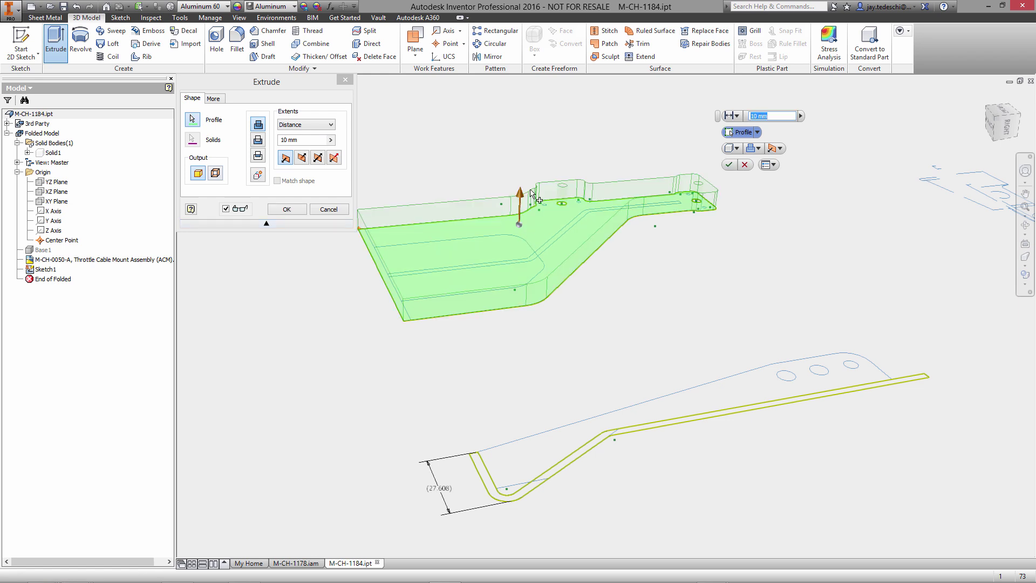
{"action": "left_click_drag", "start_coordinate": [520, 194], "coordinate": [521, 158]}
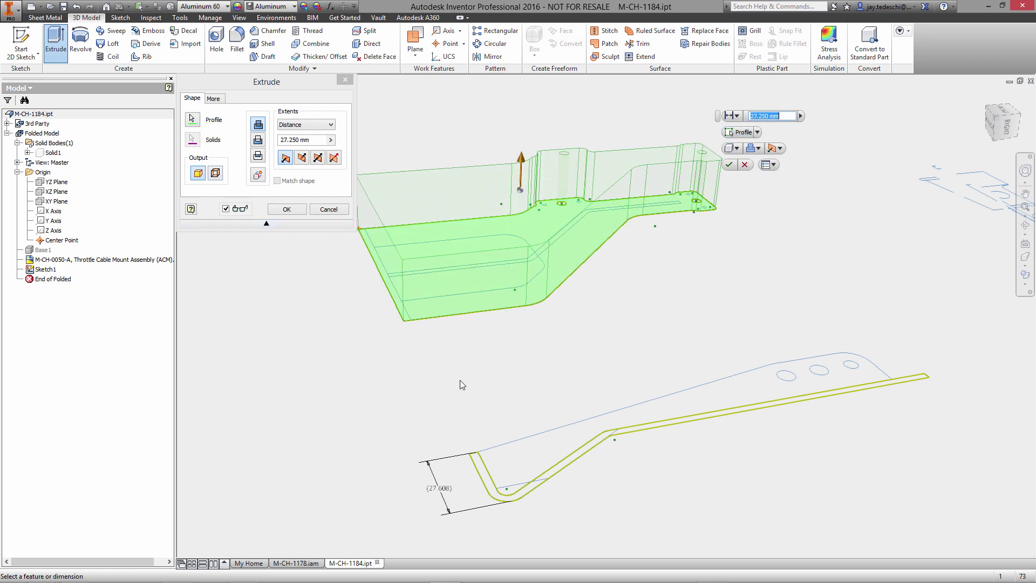
{"action": "left_click", "coordinate": [445, 489]}
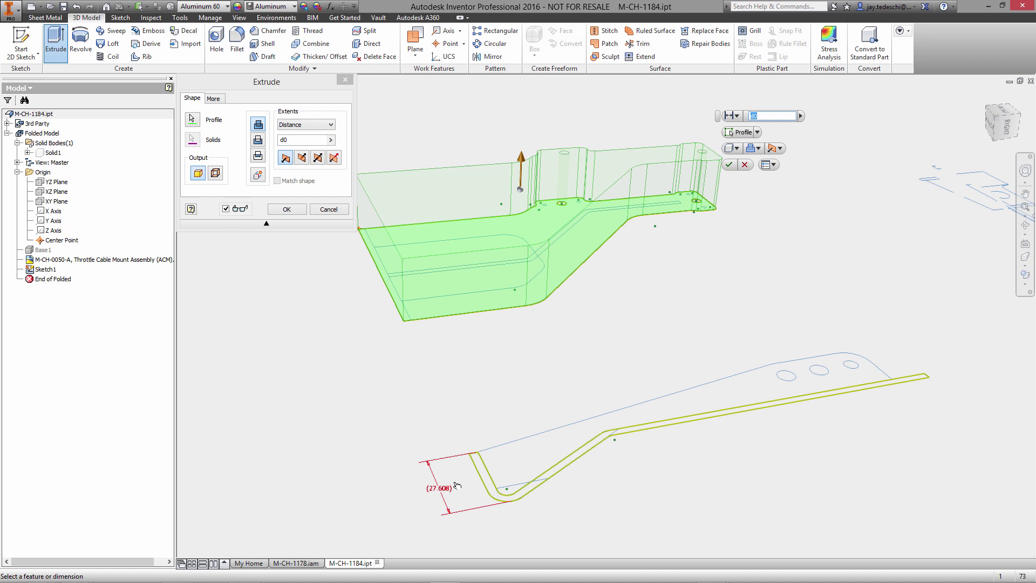
{"action": "left_click", "coordinate": [759, 148]}
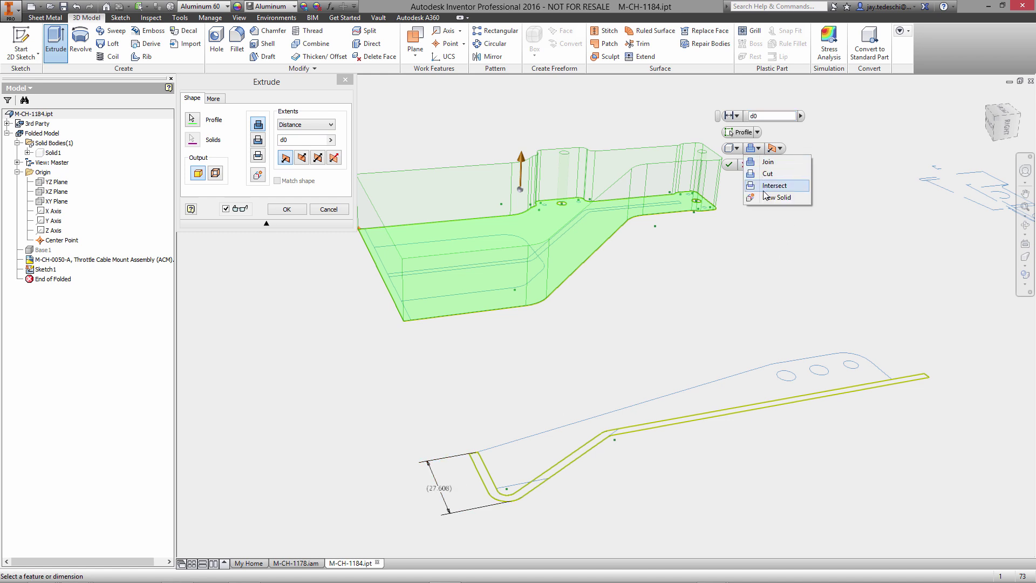
{"action": "left_click", "coordinate": [779, 197]}
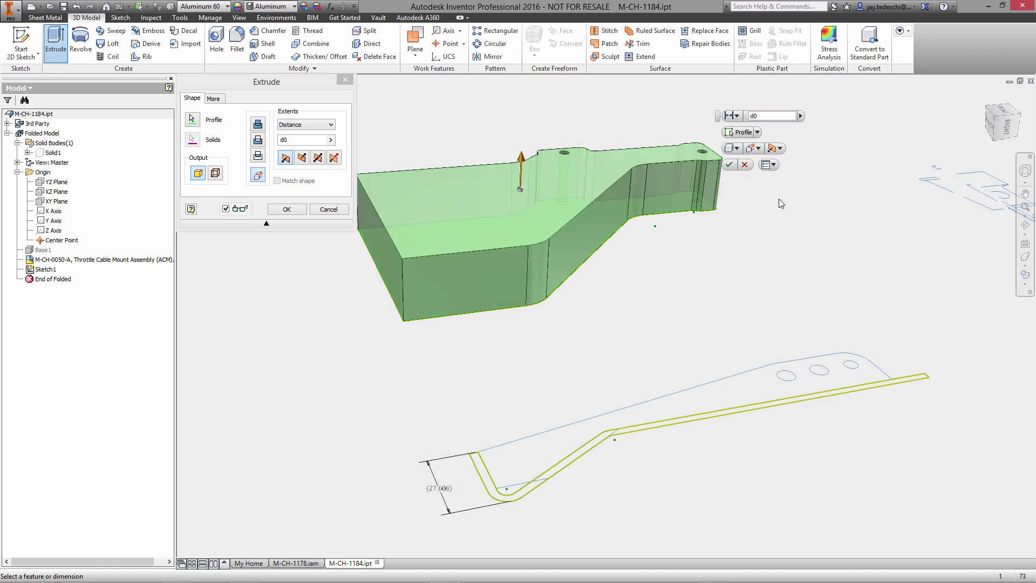
{"action": "left_click", "coordinate": [730, 164]}
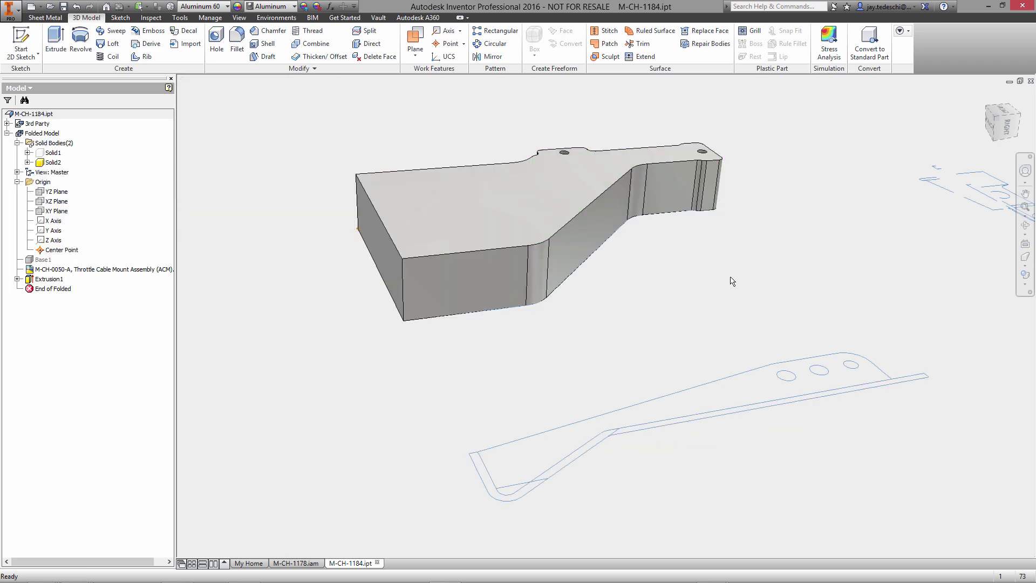
Create Sketch2 on the block's front face with that face's edges projected, then finish it.
{"action": "left_click", "coordinate": [258, 205]}
{"action": "left_click", "coordinate": [474, 286]}
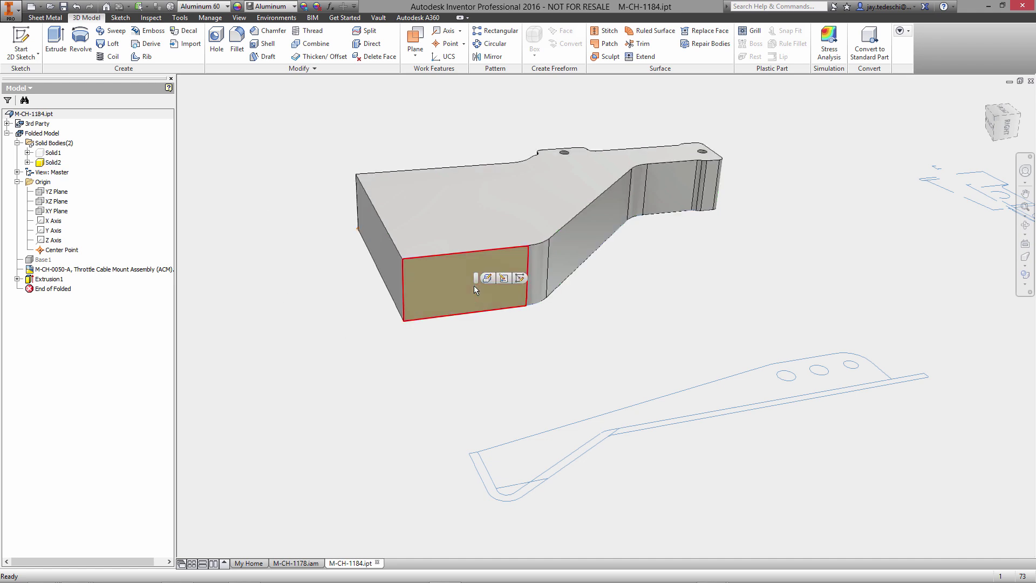
{"action": "left_click", "coordinate": [519, 278]}
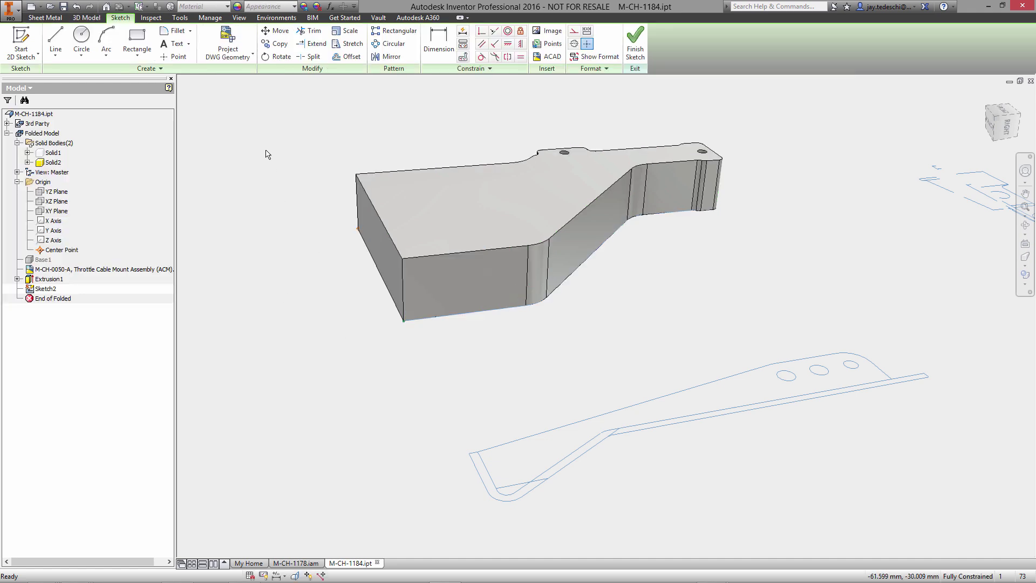
{"action": "left_click", "coordinate": [231, 53]}
{"action": "left_click", "coordinate": [237, 72]}
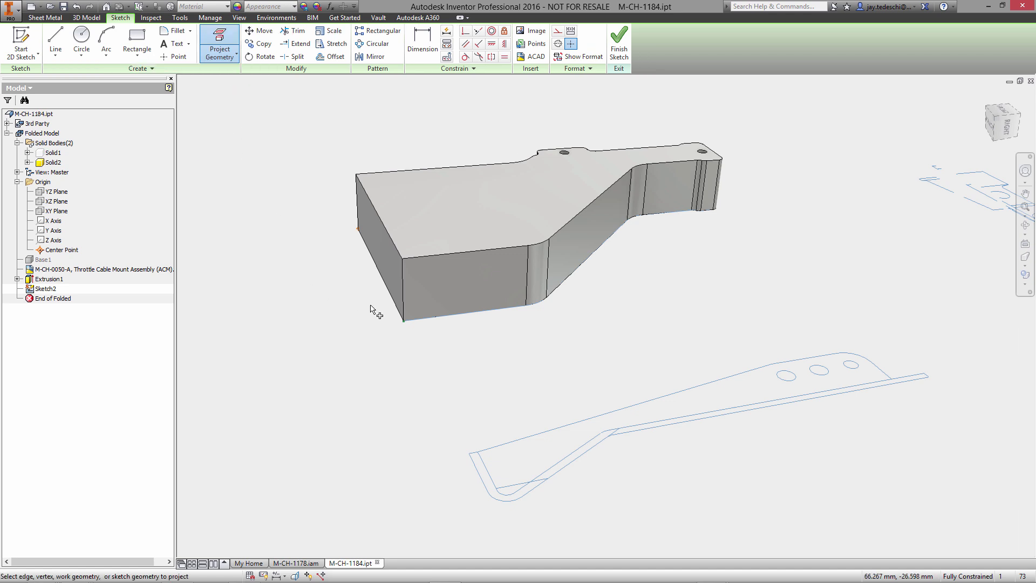
{"action": "left_click", "coordinate": [406, 264]}
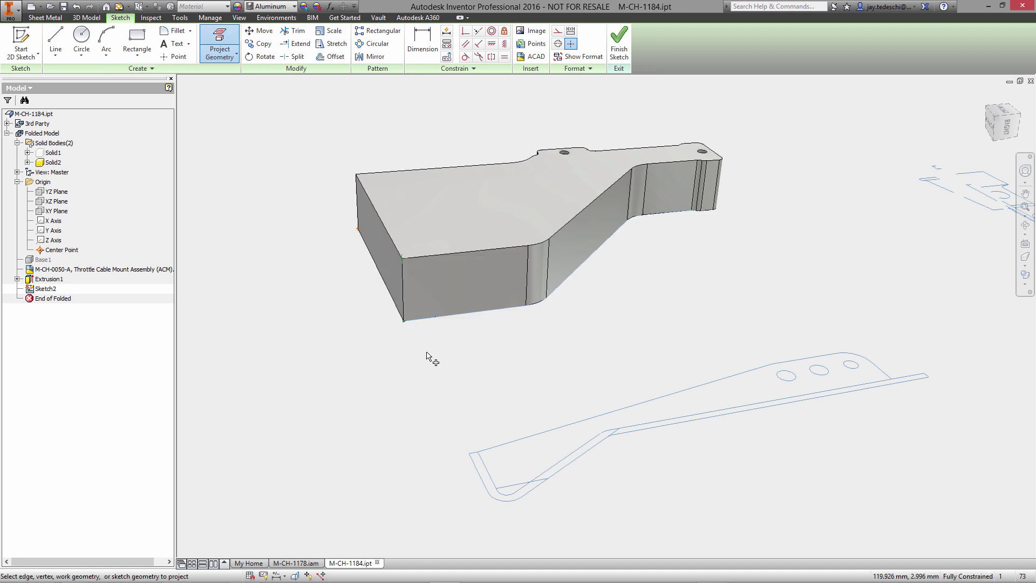
{"action": "right_click", "coordinate": [331, 353]}
{"action": "left_click", "coordinate": [372, 353]}
{"action": "right_click", "coordinate": [346, 339]}
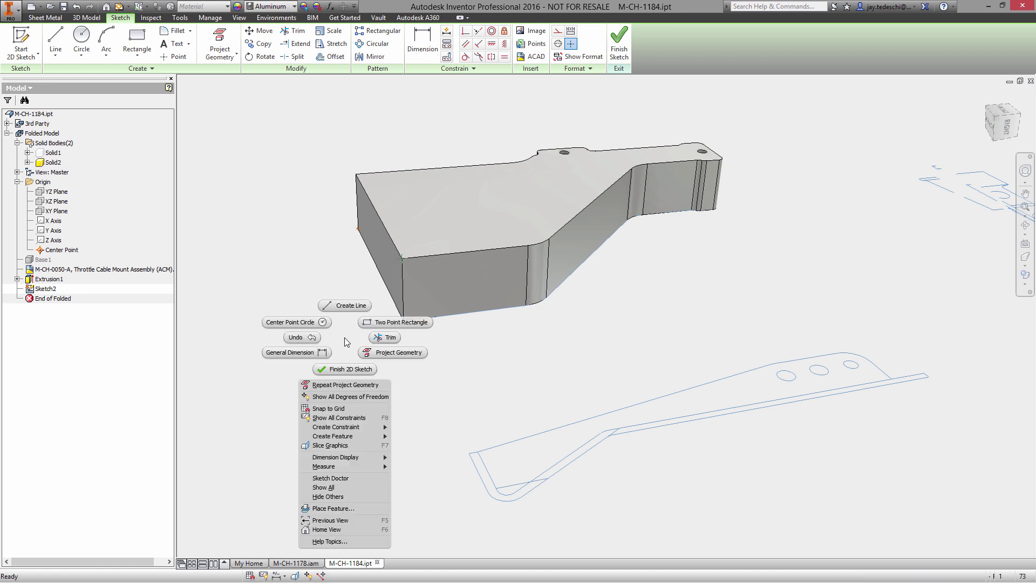
{"action": "left_click", "coordinate": [346, 371]}
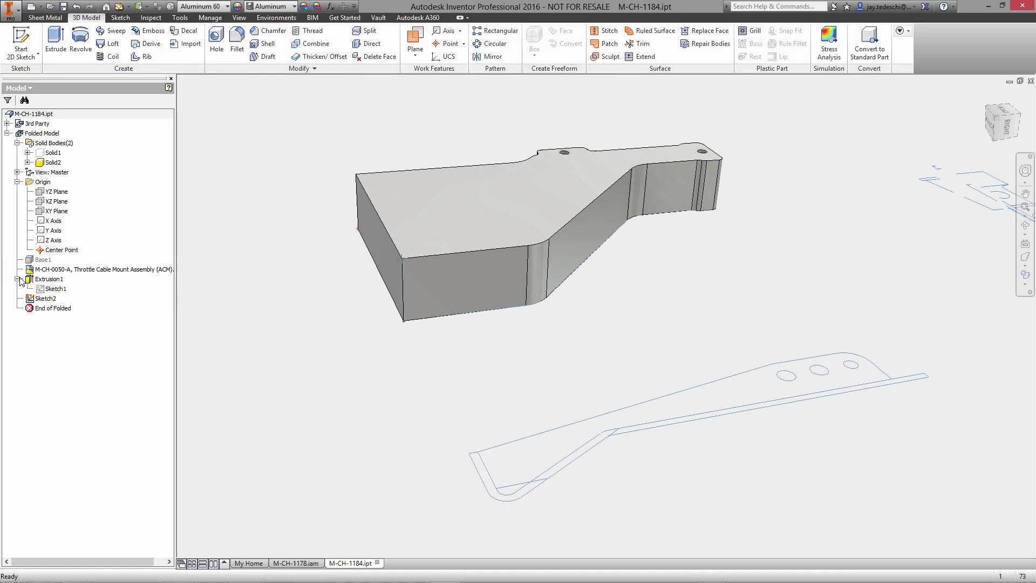
Move Sketch1 out of Extrusion1 and hide the linked M-CH-0050-A geometry.
{"action": "mouse_move", "coordinate": [50, 290]}
{"action": "left_mouse_down"}
{"action": "mouse_move", "coordinate": [52, 280]}
{"action": "mouse_move", "coordinate": [18, 290]}
{"action": "left_mouse_up"}
{"action": "right_click", "coordinate": [95, 270]}
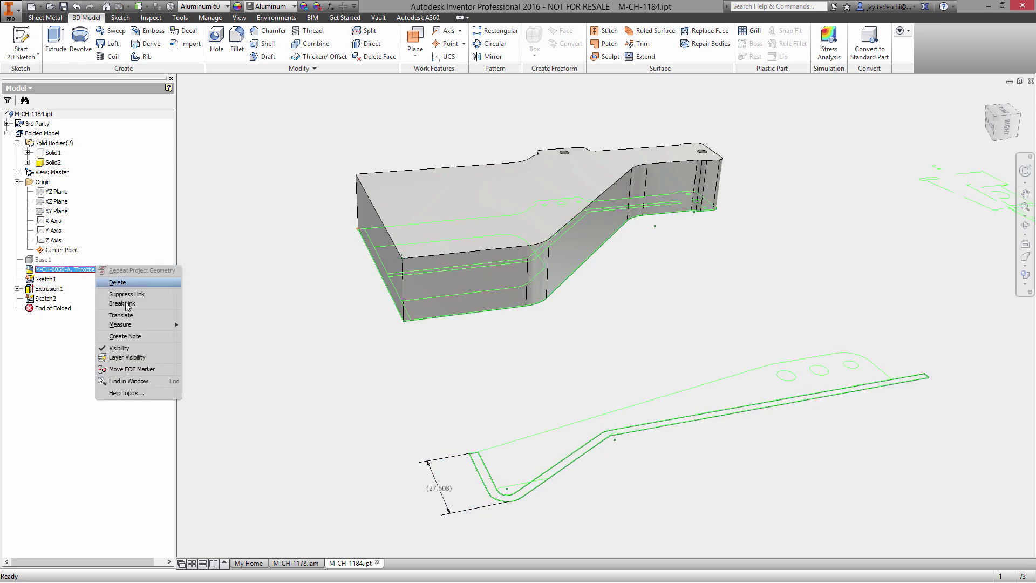
{"action": "left_click", "coordinate": [125, 345]}
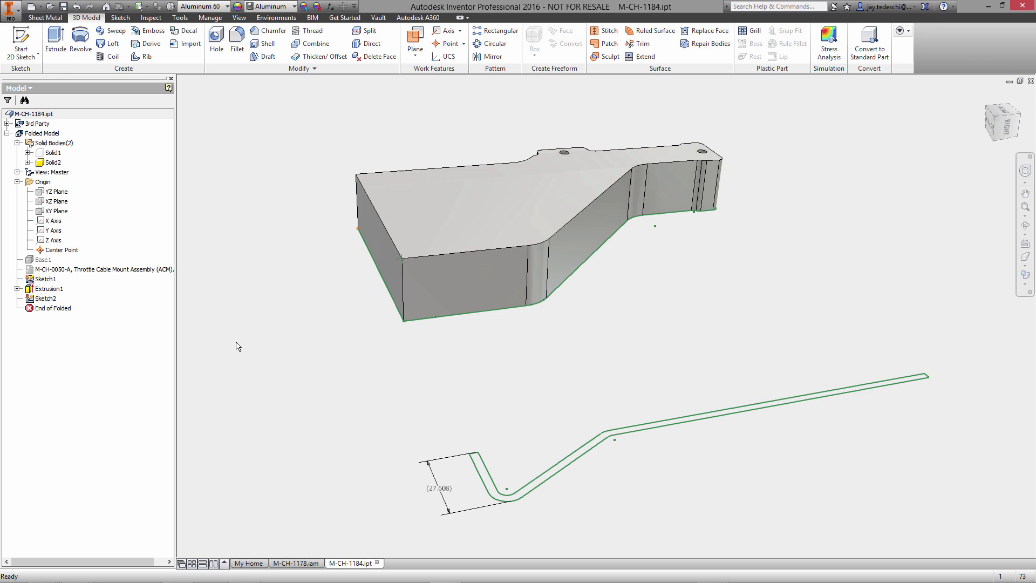
Copy the bent side profile curves from Sketch1, then hide Sketch1.
{"action": "right_click", "coordinate": [43, 282]}
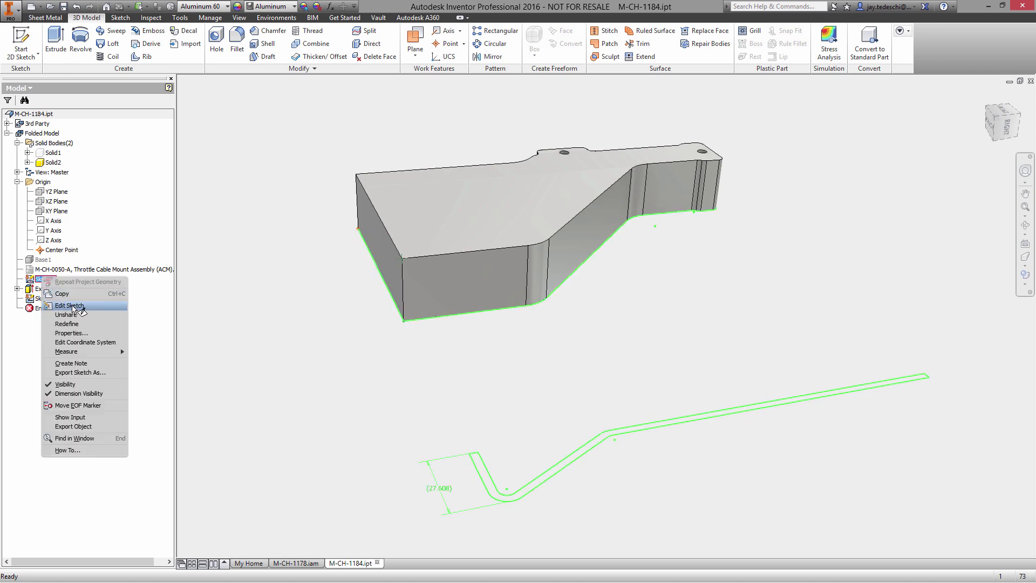
{"action": "left_click", "coordinate": [74, 309]}
{"action": "mouse_move", "coordinate": [942, 361]}
{"action": "left_mouse_down"}
{"action": "mouse_move", "coordinate": [899, 398]}
{"action": "mouse_move", "coordinate": [402, 544]}
{"action": "left_mouse_up"}
{"action": "right_click", "coordinate": [779, 307]}
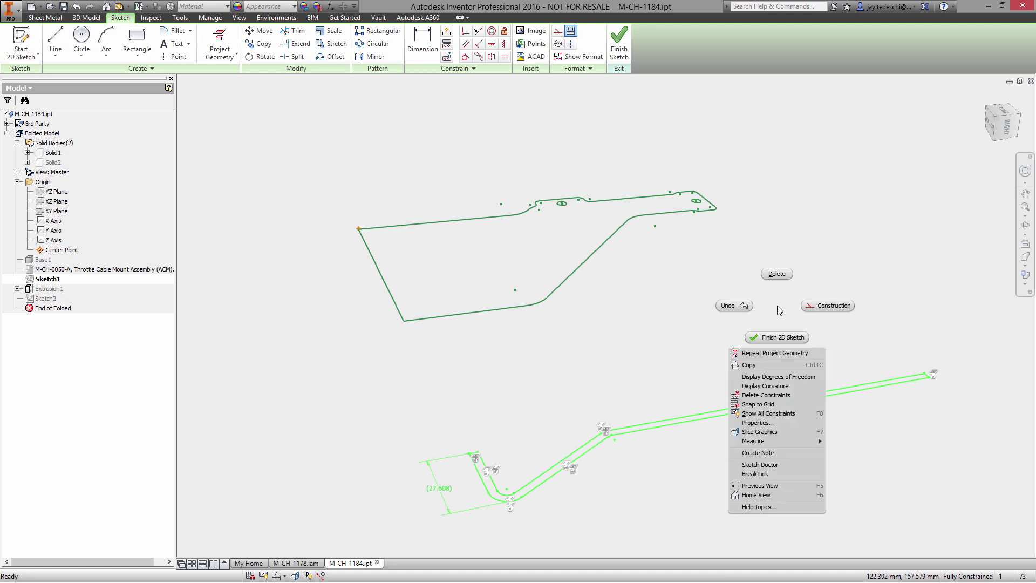
{"action": "left_click", "coordinate": [772, 365]}
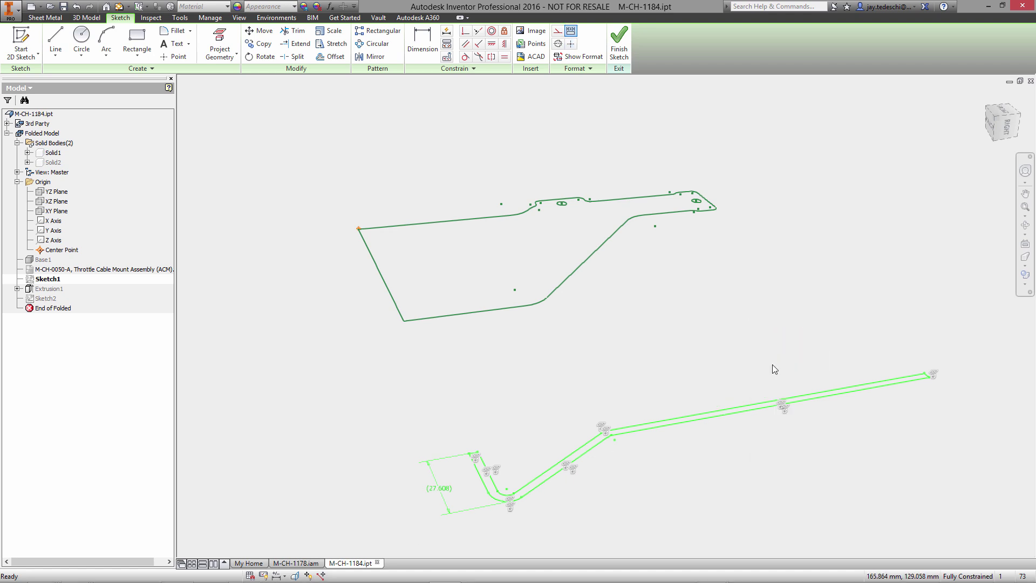
{"action": "left_click", "coordinate": [771, 318]}
{"action": "right_click", "coordinate": [767, 305]}
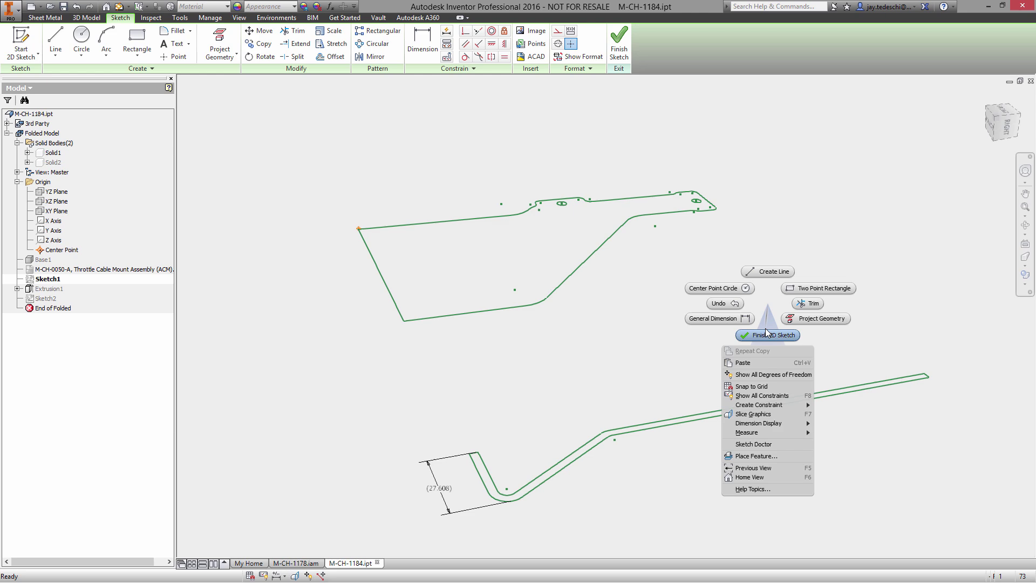
{"action": "left_click", "coordinate": [765, 335]}
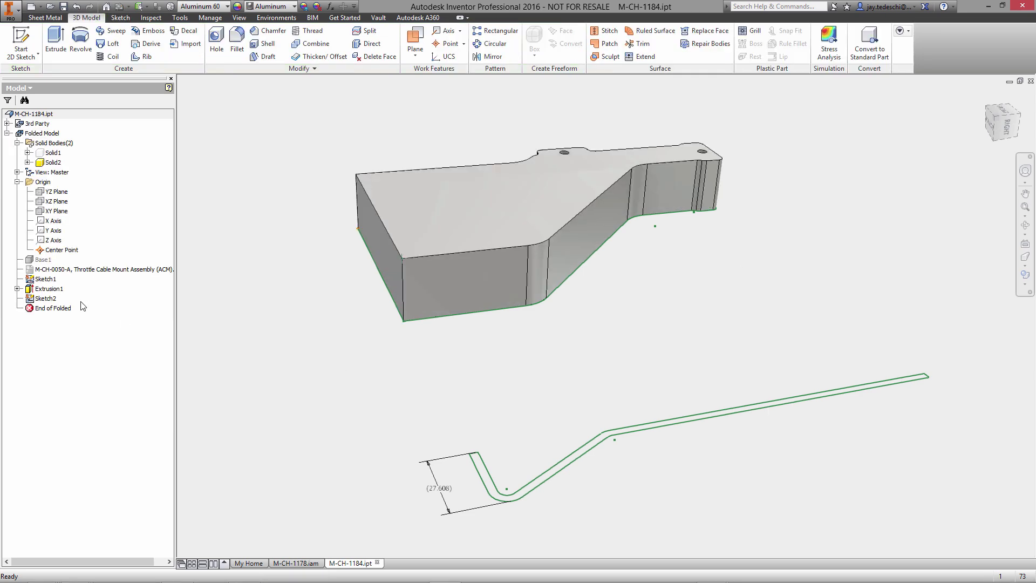
{"action": "left_click", "coordinate": [50, 279]}
{"action": "right_click", "coordinate": [50, 278]}
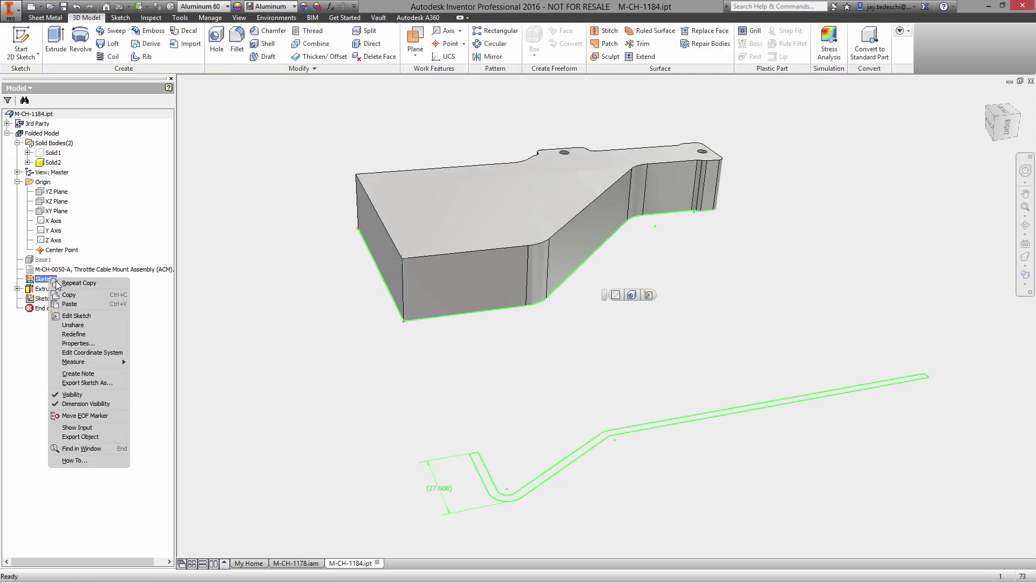
{"action": "left_click", "coordinate": [81, 395]}
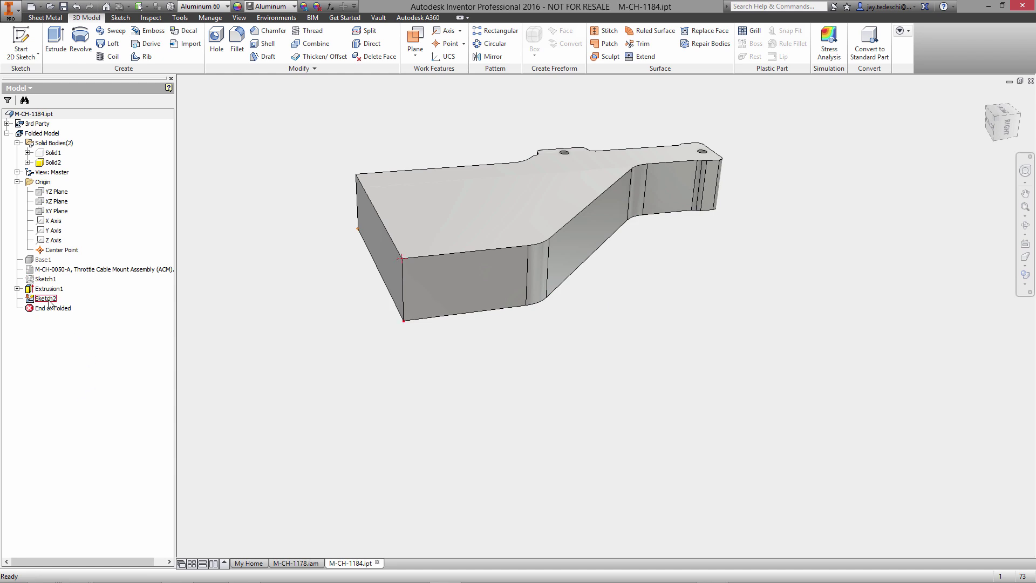
Edit Sketch2, paste the copied bent profile and select it.
{"action": "left_click", "coordinate": [48, 301]}
{"action": "right_click", "coordinate": [48, 299]}
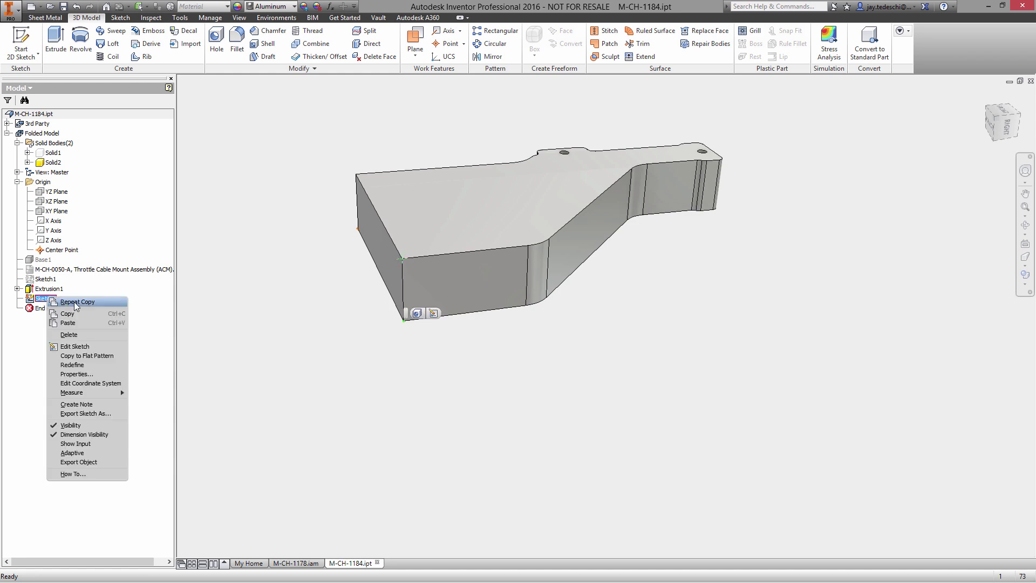
{"action": "left_click", "coordinate": [81, 349]}
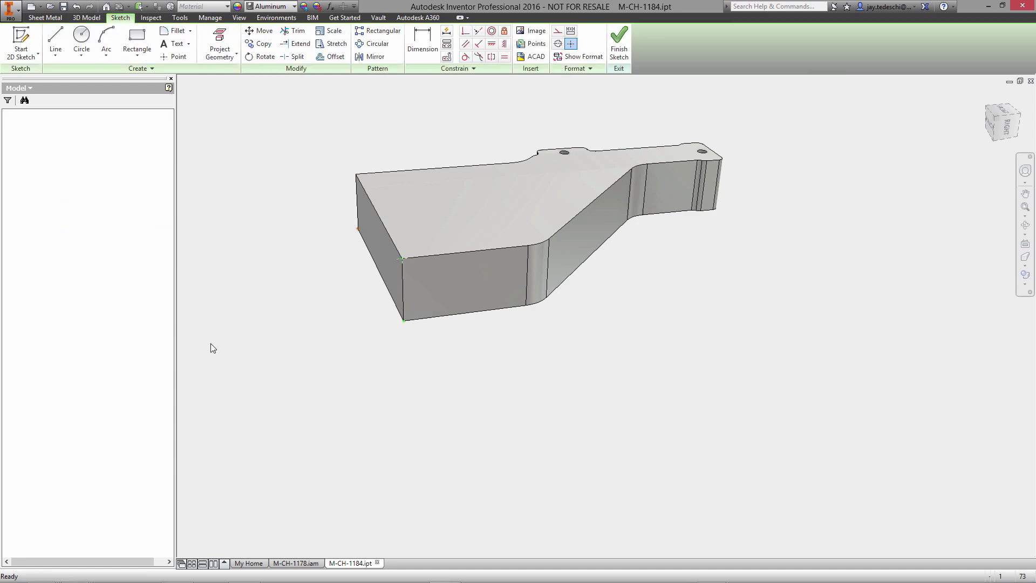
{"action": "right_click", "coordinate": [668, 285]}
{"action": "key", "text": "Escape"}
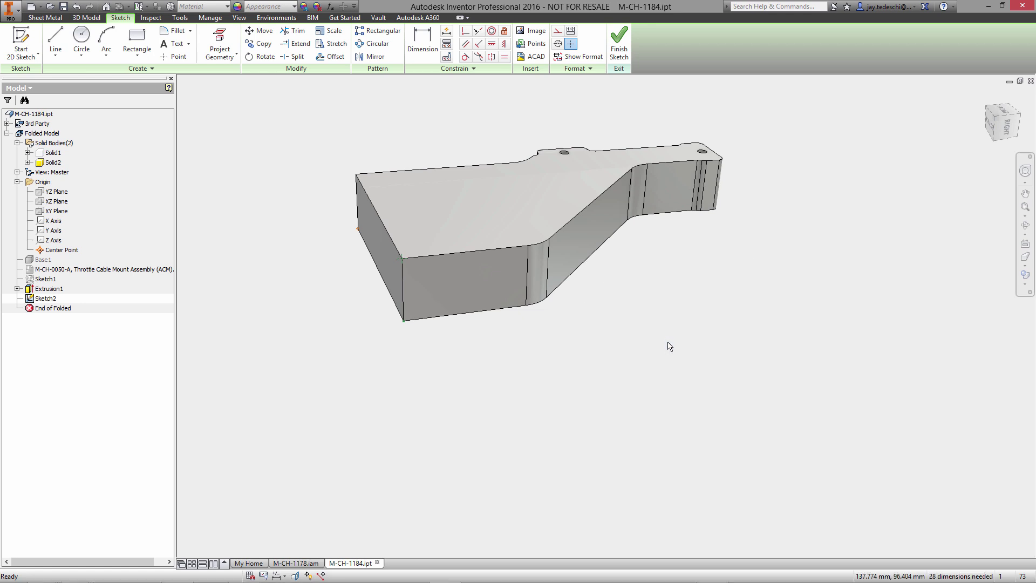
{"action": "key", "text": "Home"}
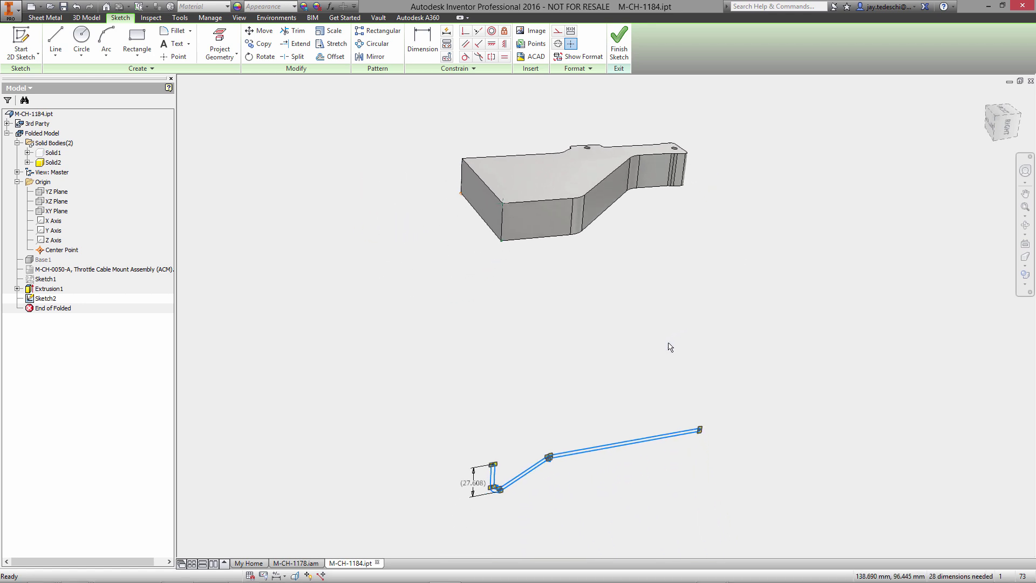
{"action": "mouse_move", "coordinate": [720, 381]}
{"action": "left_mouse_down"}
{"action": "mouse_move", "coordinate": [602, 467]}
{"action": "mouse_move", "coordinate": [404, 507]}
{"action": "left_mouse_up"}
Move the profile from its top-left end onto the block's front face and fit the view.
{"action": "left_click", "coordinate": [260, 31]}
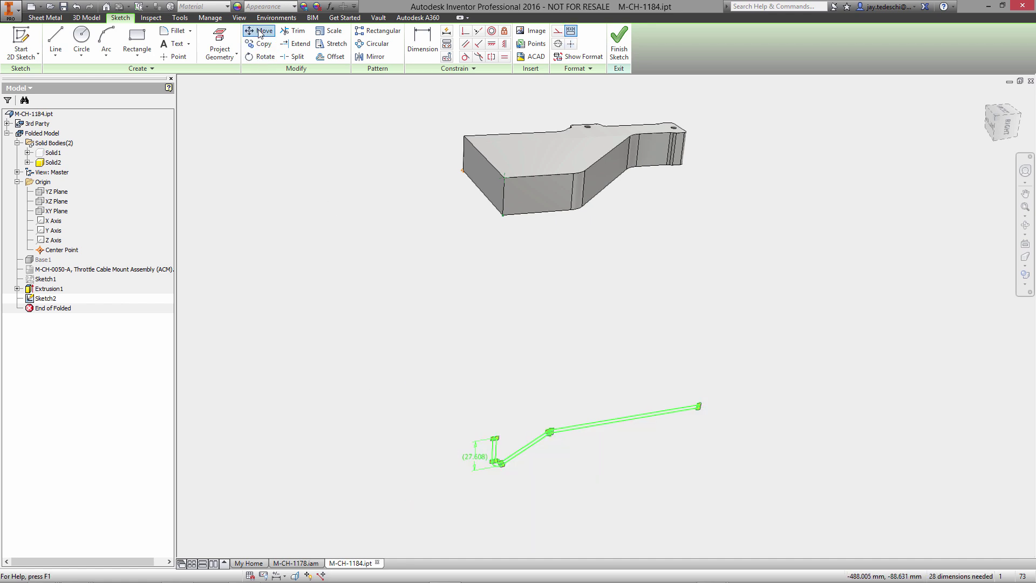
{"action": "left_click", "coordinate": [250, 103]}
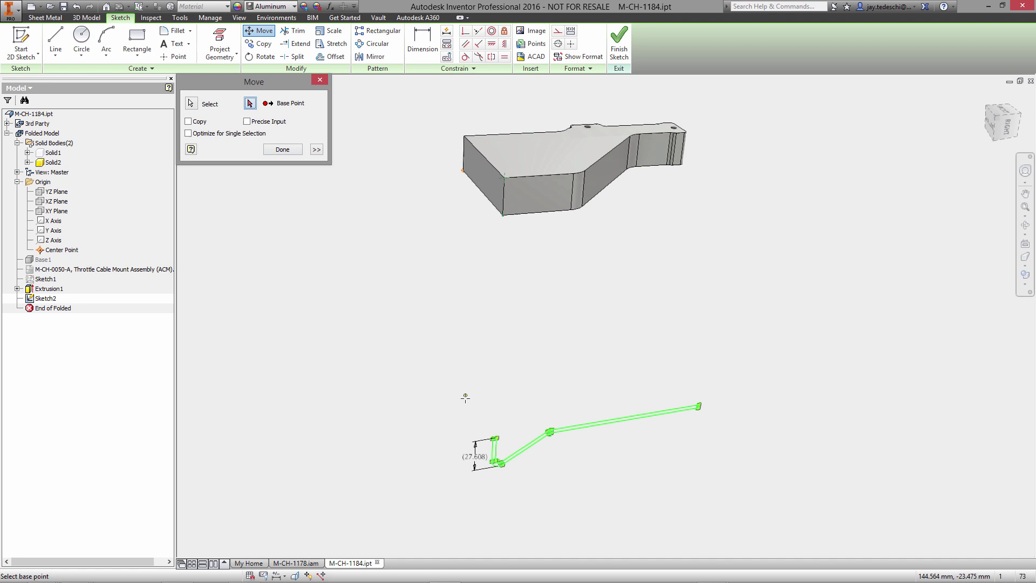
{"action": "left_click", "coordinate": [493, 438]}
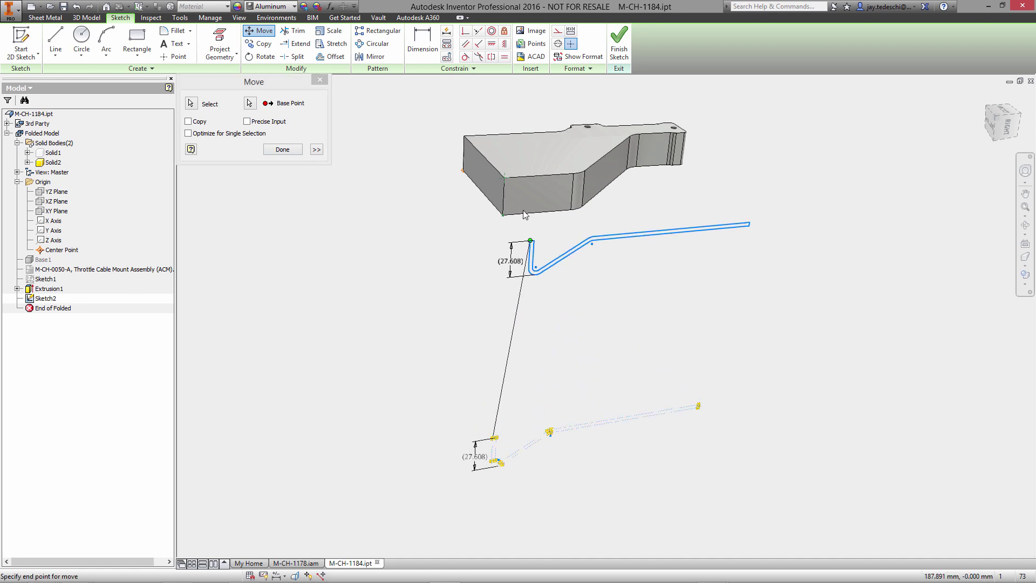
{"action": "left_click", "coordinate": [505, 179]}
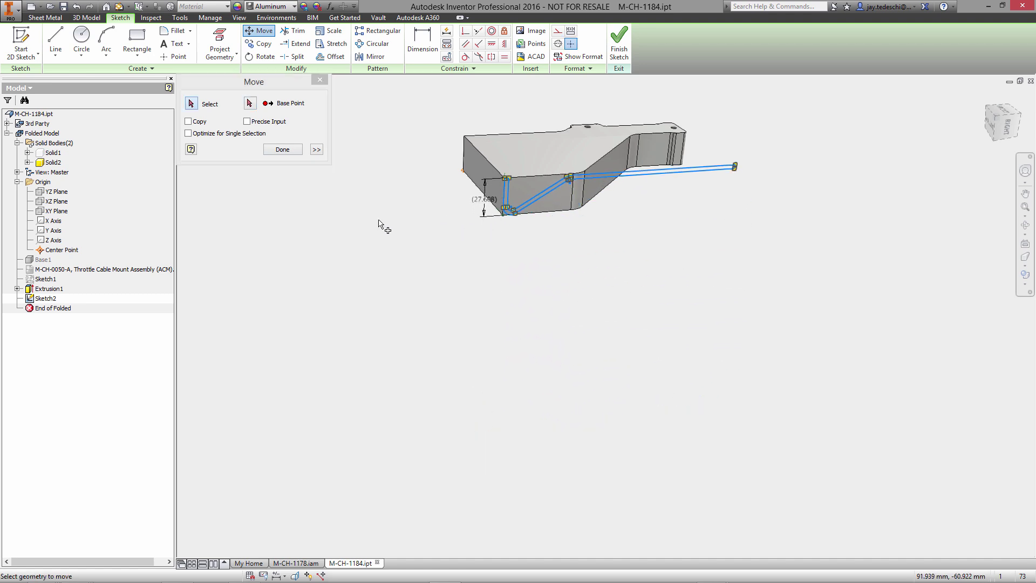
{"action": "left_click", "coordinate": [283, 149]}
{"action": "scroll", "coordinate": [363, 247], "scroll_direction": "up", "scroll_amount": 1}
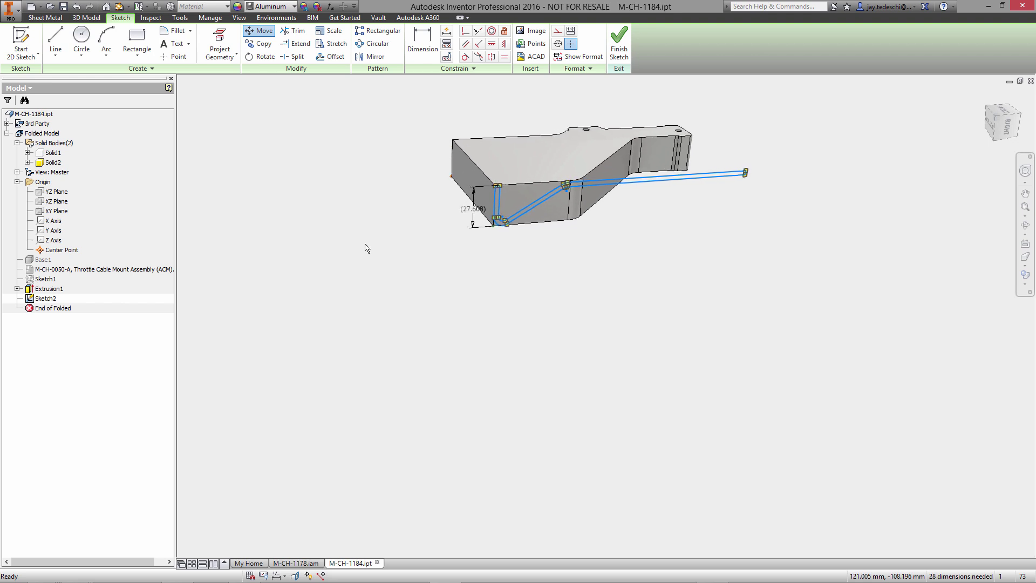
{"action": "left_click", "coordinate": [1023, 211]}
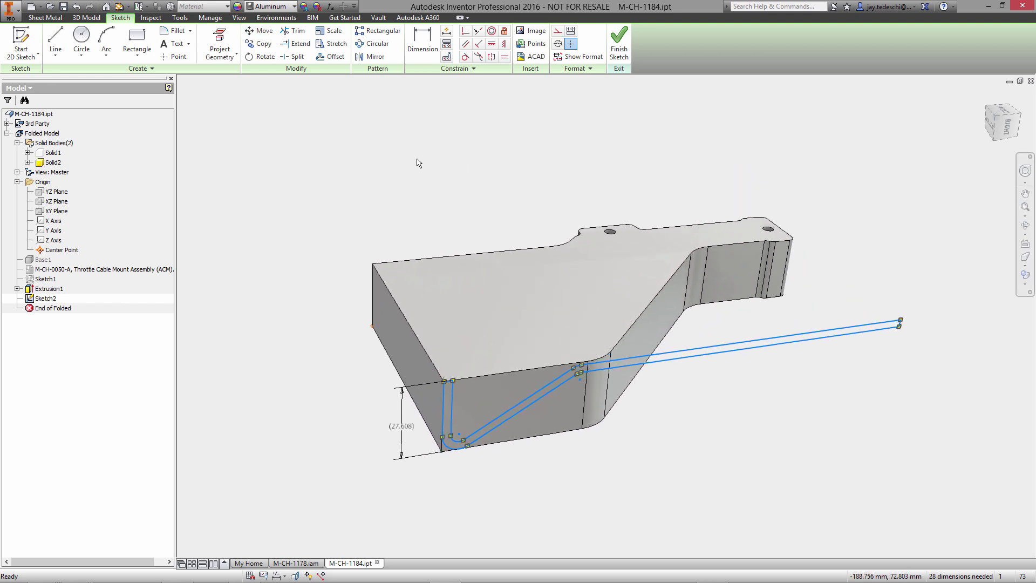
Extrude the bent side profile up to the part's top face as an Intersect with the block.
{"action": "left_click", "coordinate": [620, 43]}
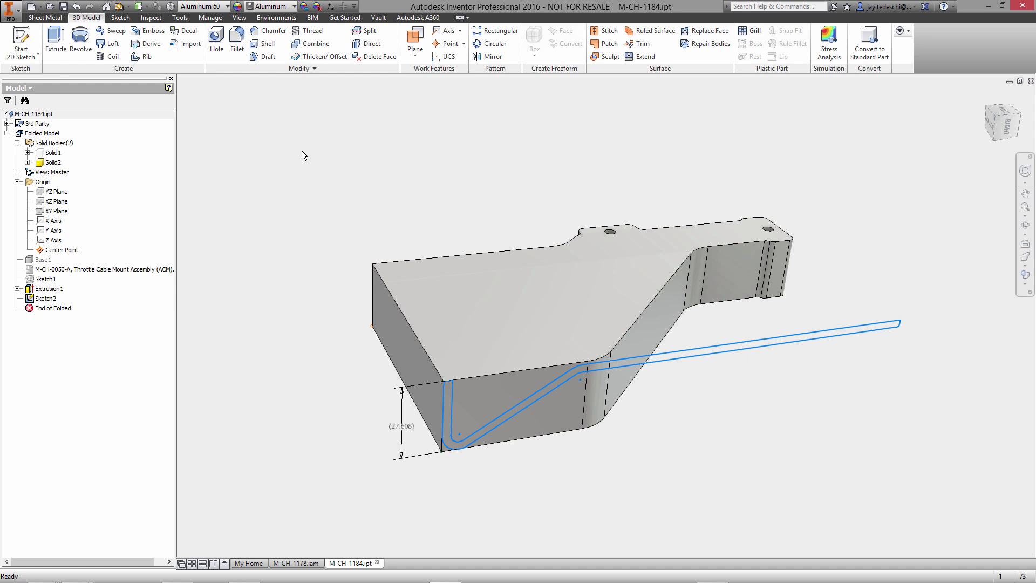
{"action": "left_click", "coordinate": [56, 41]}
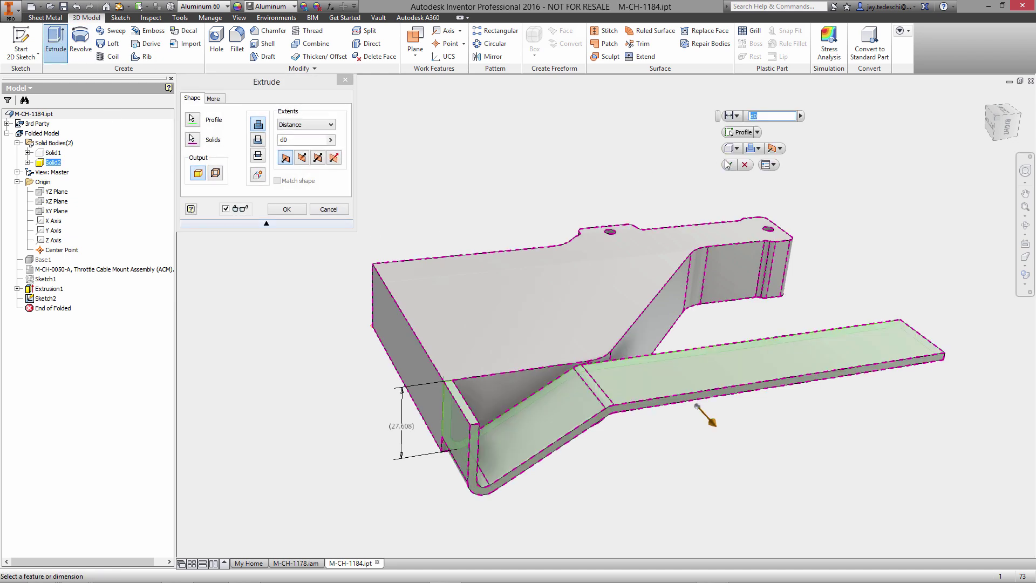
{"action": "left_click", "coordinate": [736, 115]}
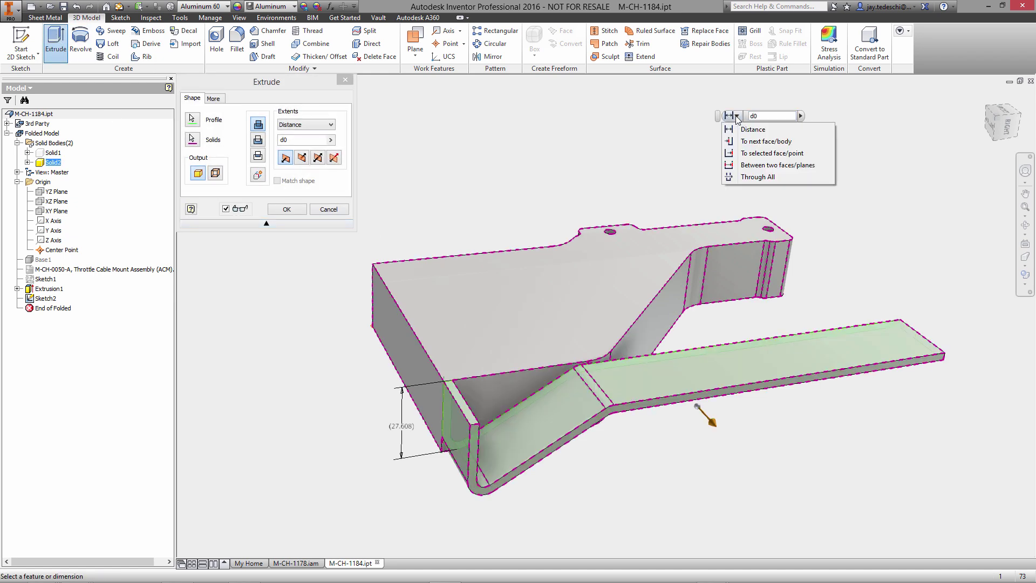
{"action": "left_click", "coordinate": [753, 155]}
{"action": "left_click", "coordinate": [592, 252]}
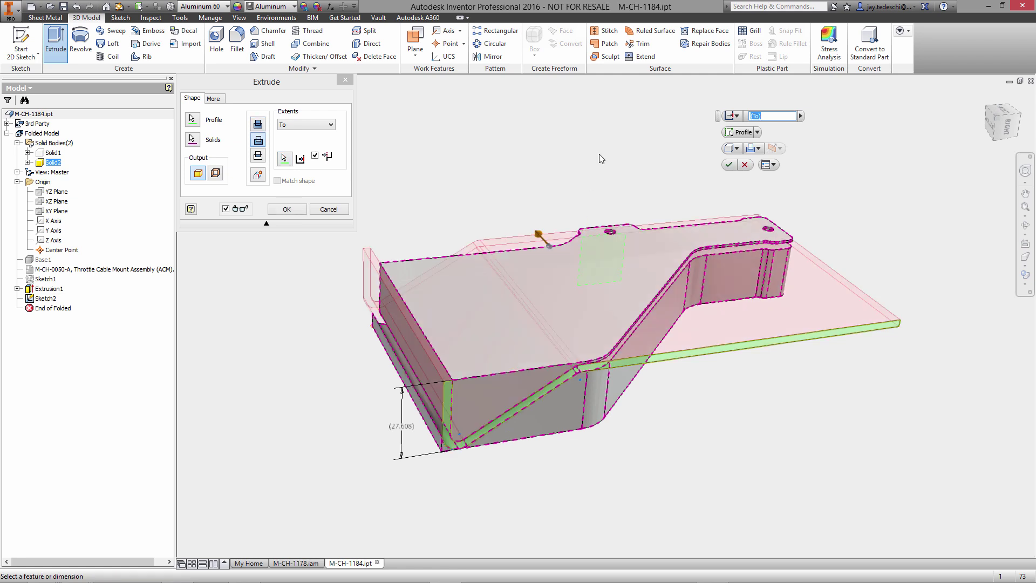
{"action": "left_click", "coordinate": [758, 149]}
{"action": "left_click", "coordinate": [769, 176]}
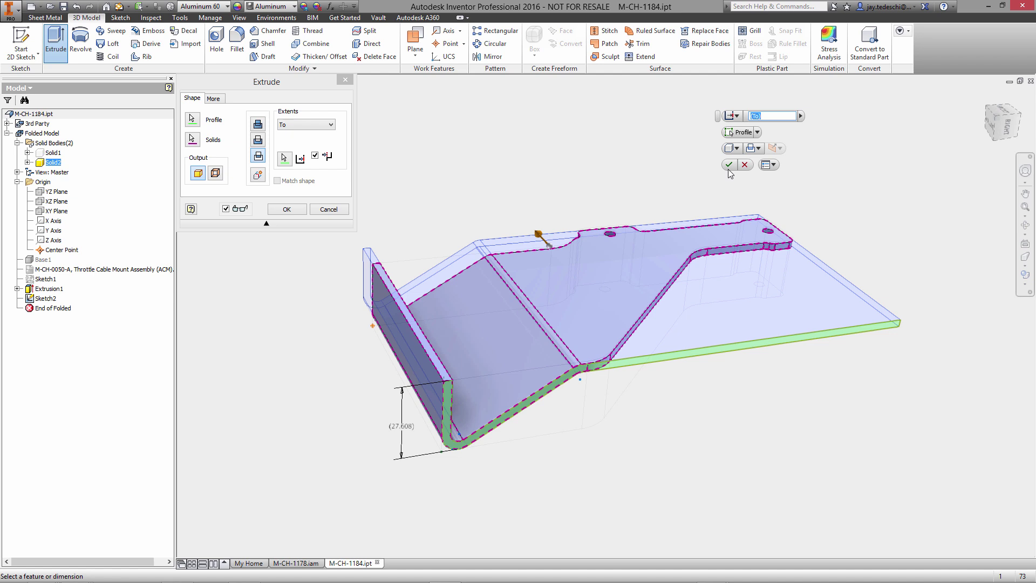
{"action": "left_click", "coordinate": [729, 165]}
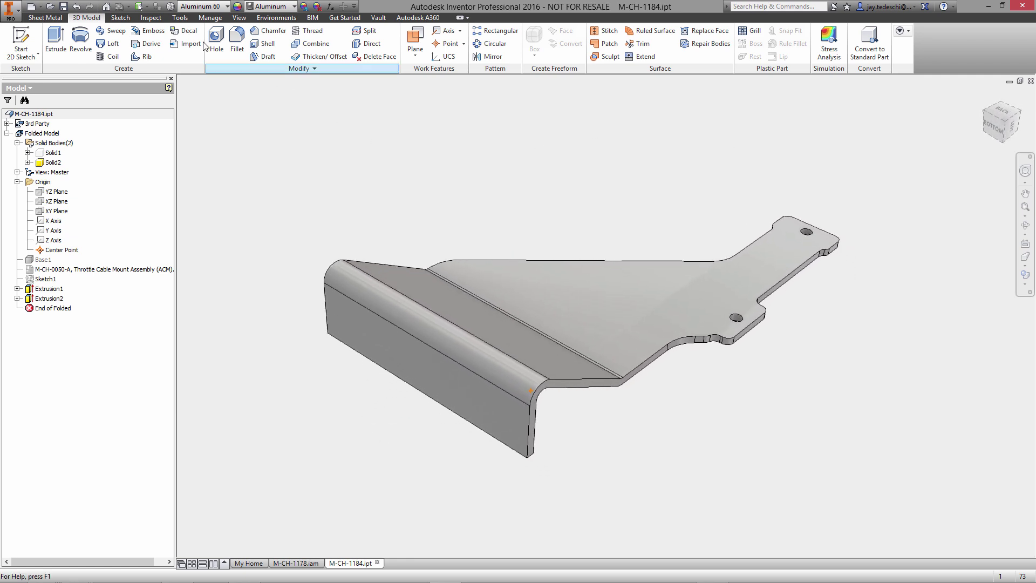
Unfold all bends with the large top face held stationary, then begin a sketch on that face.
{"action": "left_click", "coordinate": [45, 18]}
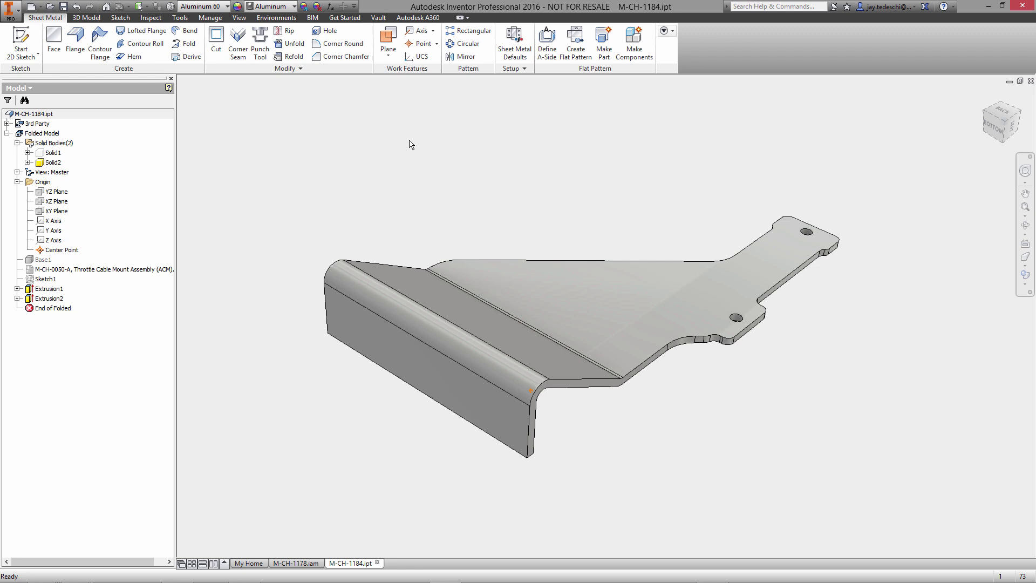
{"action": "left_click", "coordinate": [291, 43]}
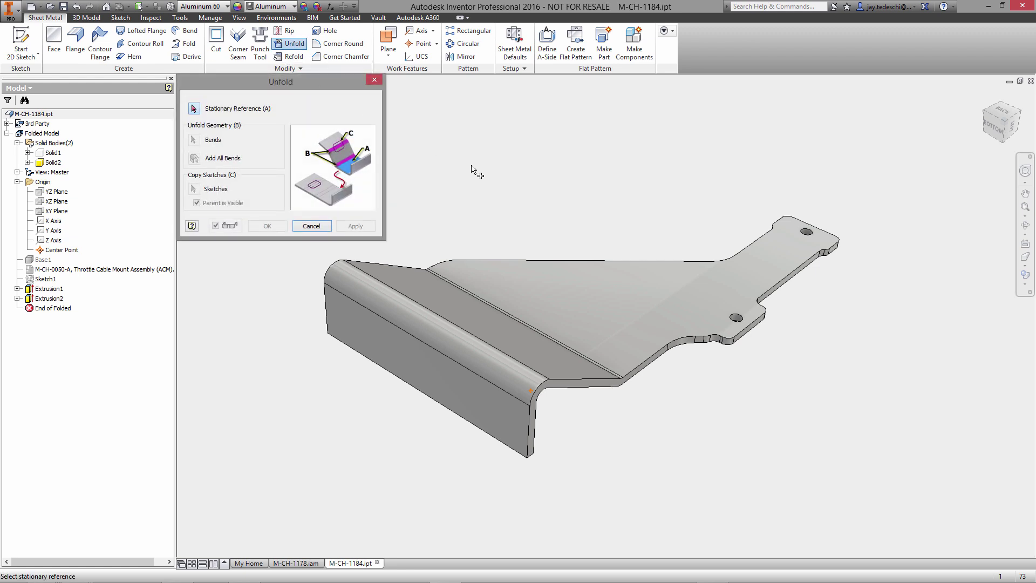
{"action": "left_click", "coordinate": [629, 314]}
{"action": "left_click", "coordinate": [194, 158]}
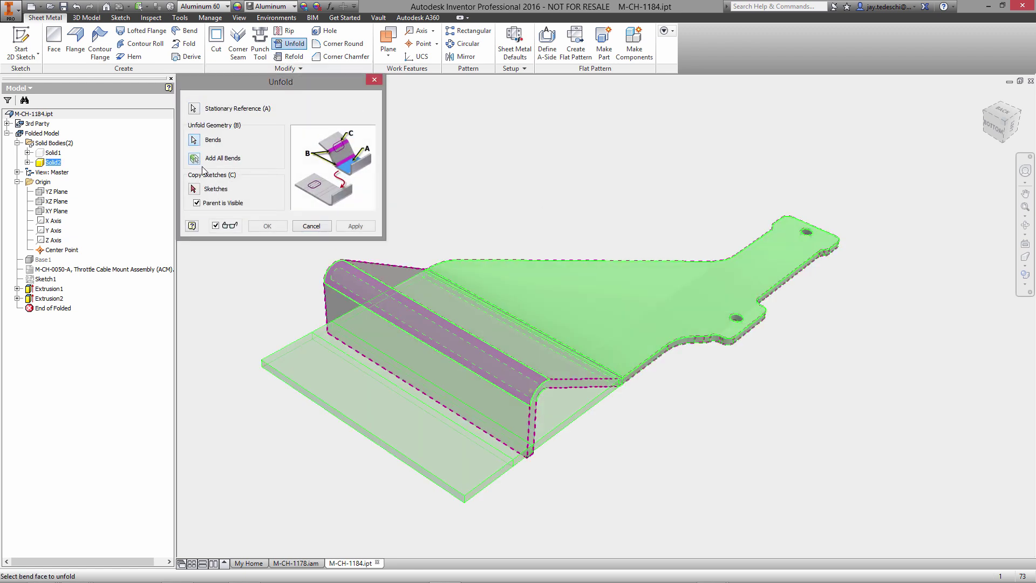
{"action": "left_click", "coordinate": [268, 226]}
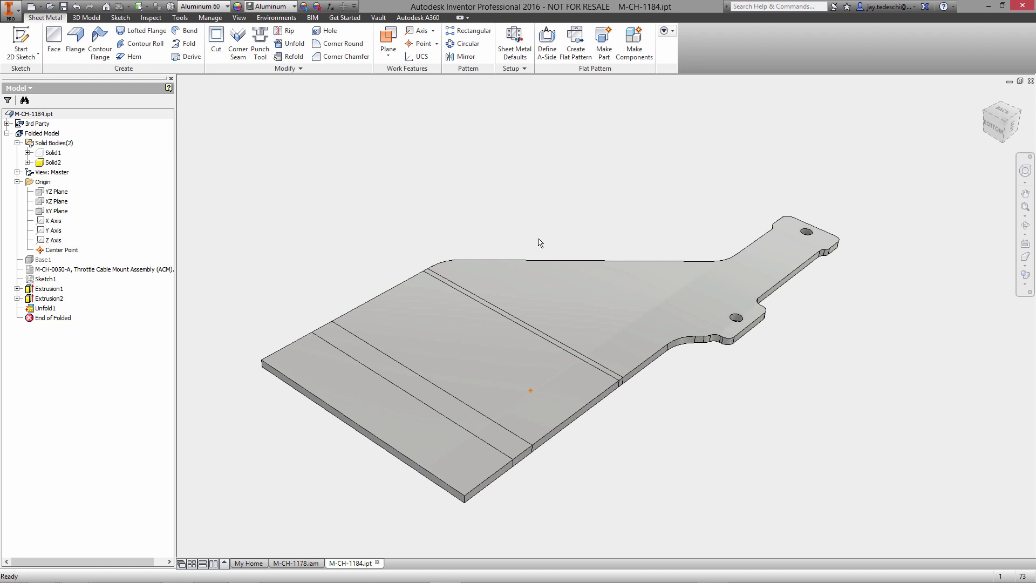
{"action": "left_click", "coordinate": [614, 304]}
Project the throttle cable mount's rounded DWG outline into the new sketch on the flat face.
{"action": "left_click", "coordinate": [637, 296]}
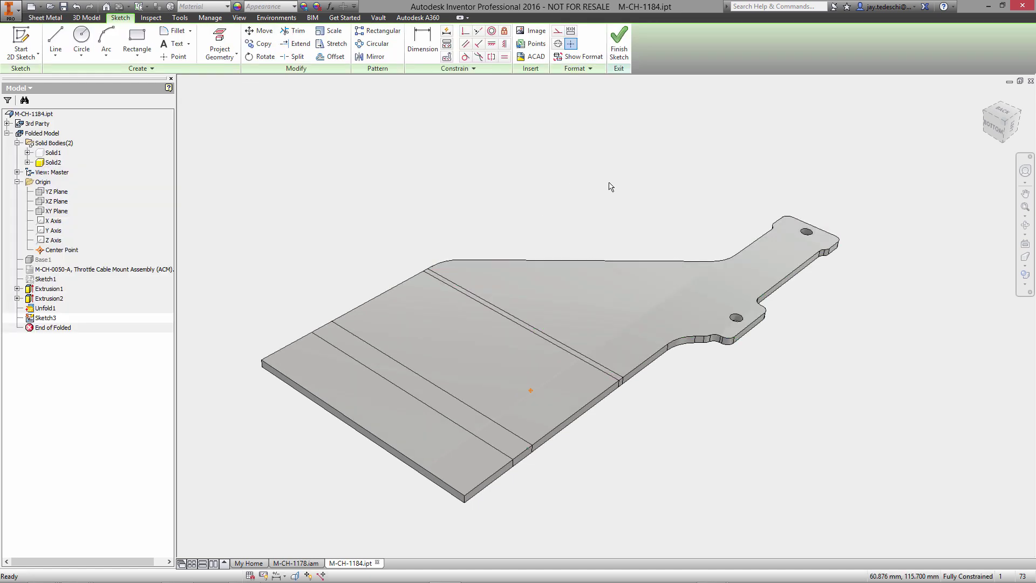
{"action": "right_click", "coordinate": [133, 269]}
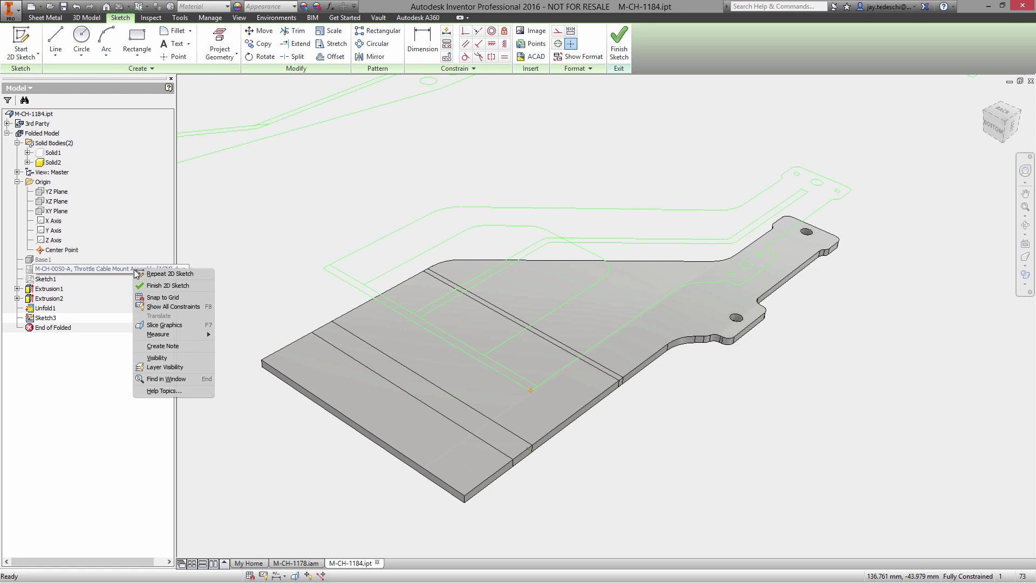
{"action": "left_click", "coordinate": [169, 350]}
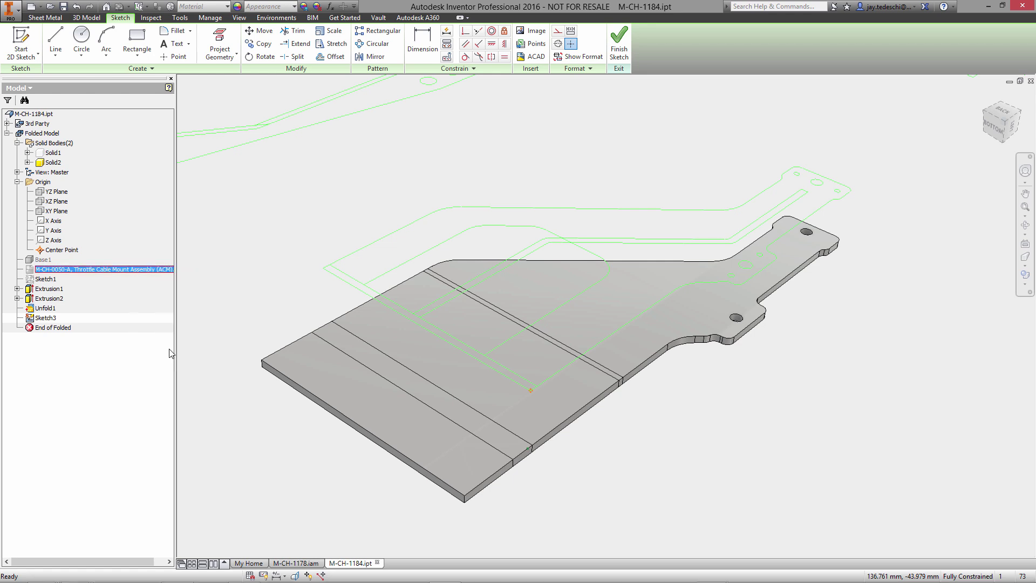
{"action": "left_click", "coordinate": [236, 54]}
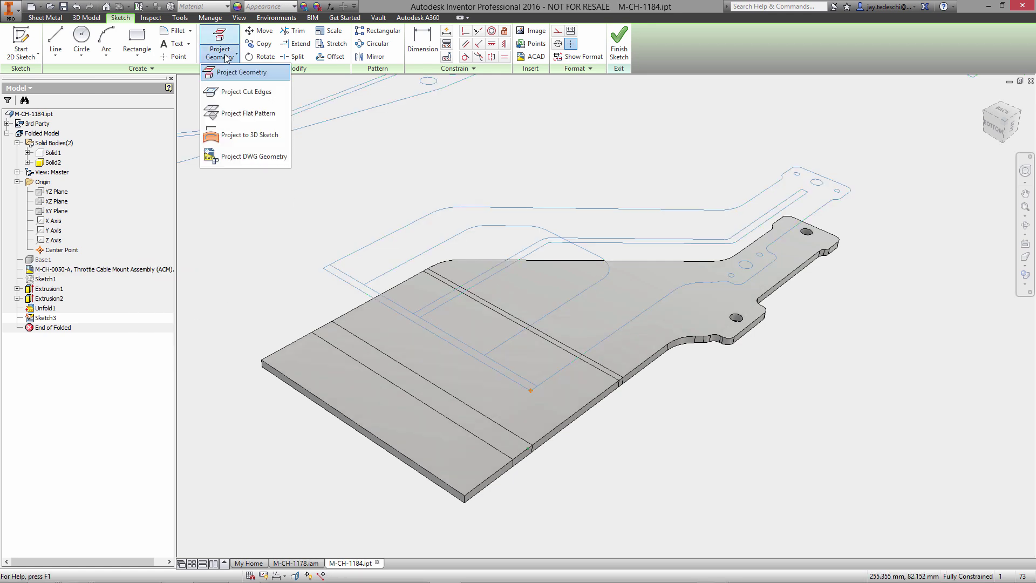
{"action": "left_click", "coordinate": [253, 157]}
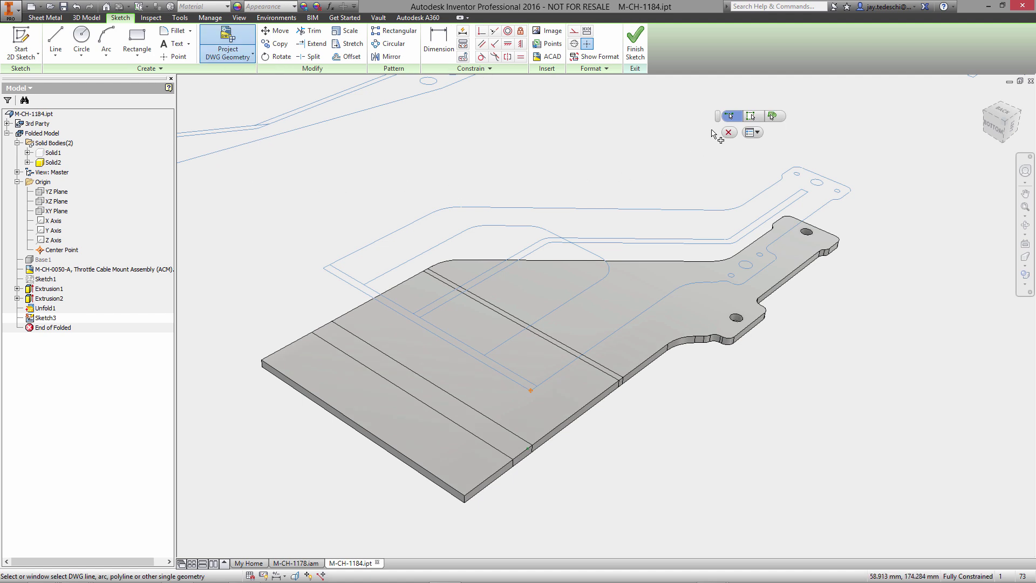
{"action": "left_click", "coordinate": [751, 116]}
{"action": "left_click", "coordinate": [527, 228]}
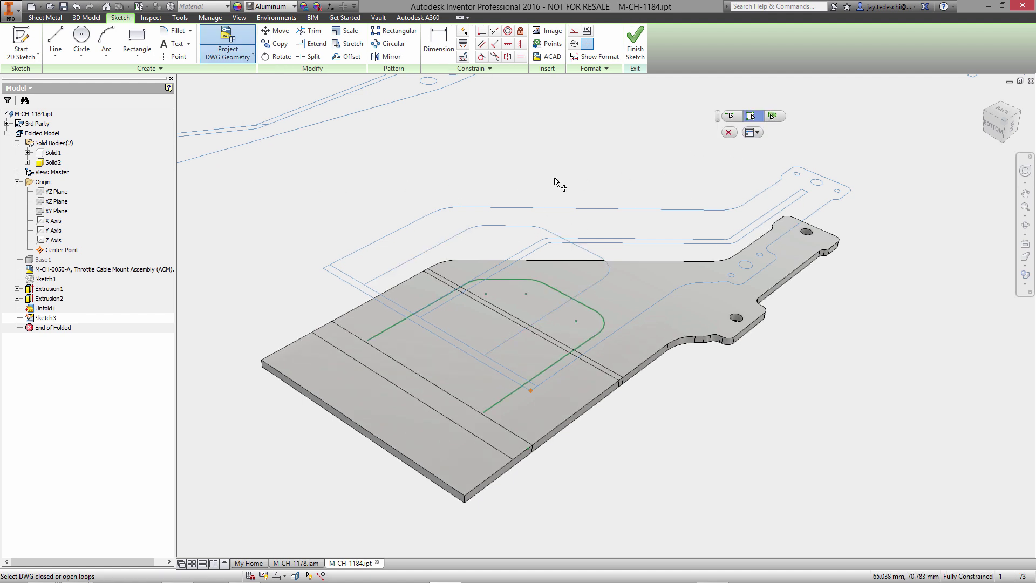
{"action": "left_click", "coordinate": [729, 132]}
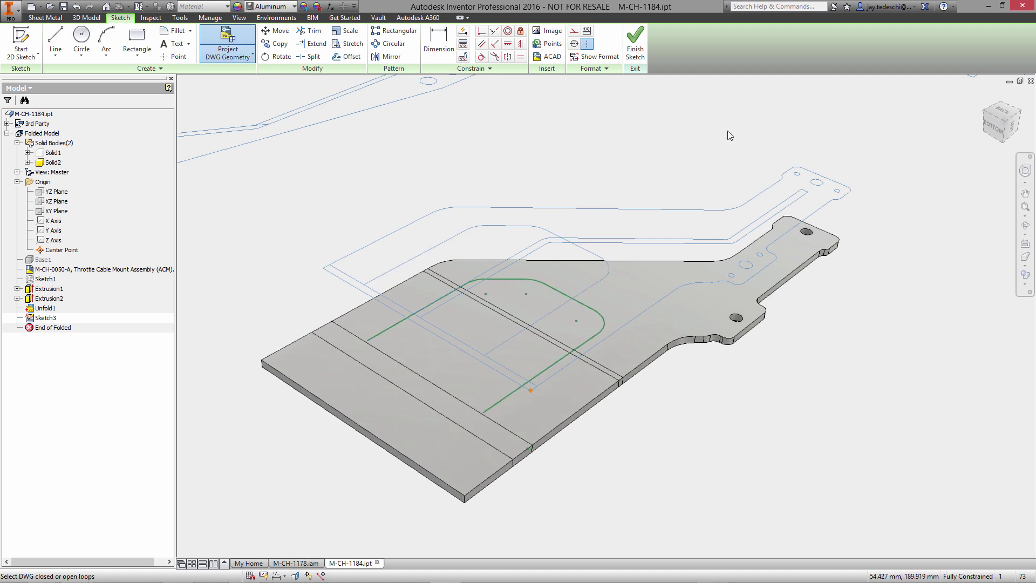
Draw lines from the outline's end: a short segment, a 55 mm edge segment and a closing perpendicular.
{"action": "right_click", "coordinate": [537, 145]}
{"action": "left_click", "coordinate": [530, 111]}
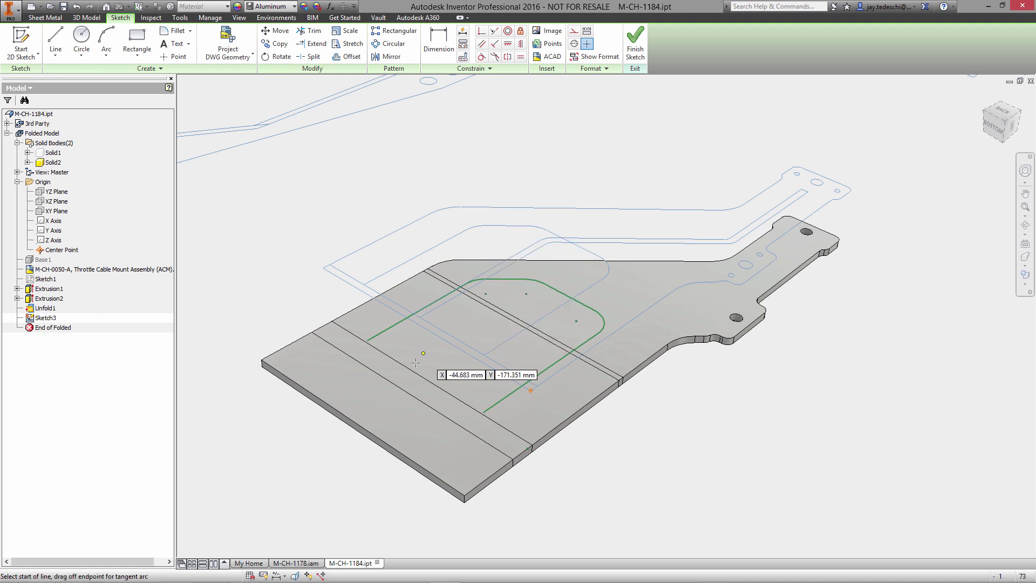
{"action": "left_click", "coordinate": [369, 343]}
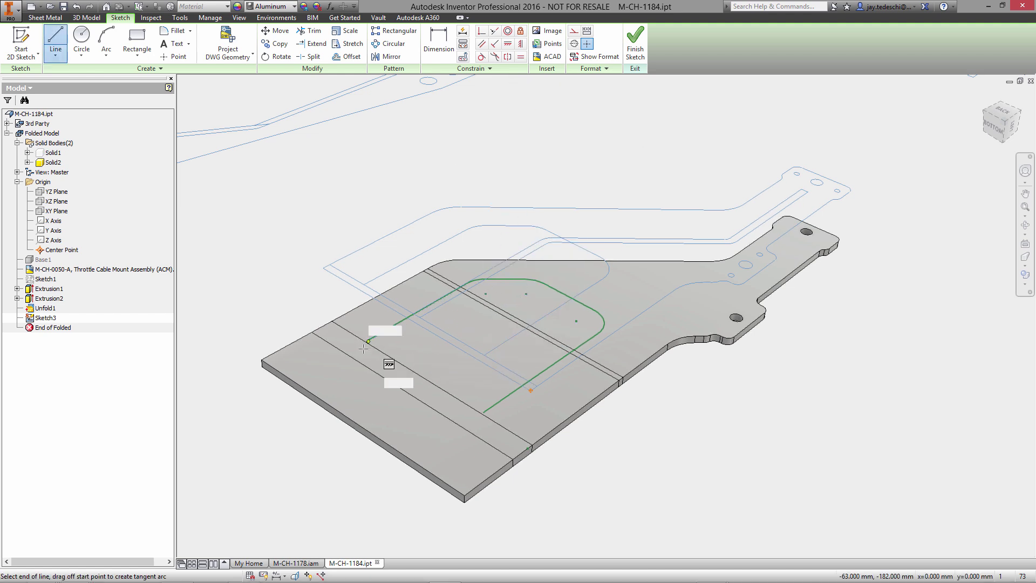
{"action": "left_click", "coordinate": [335, 359]}
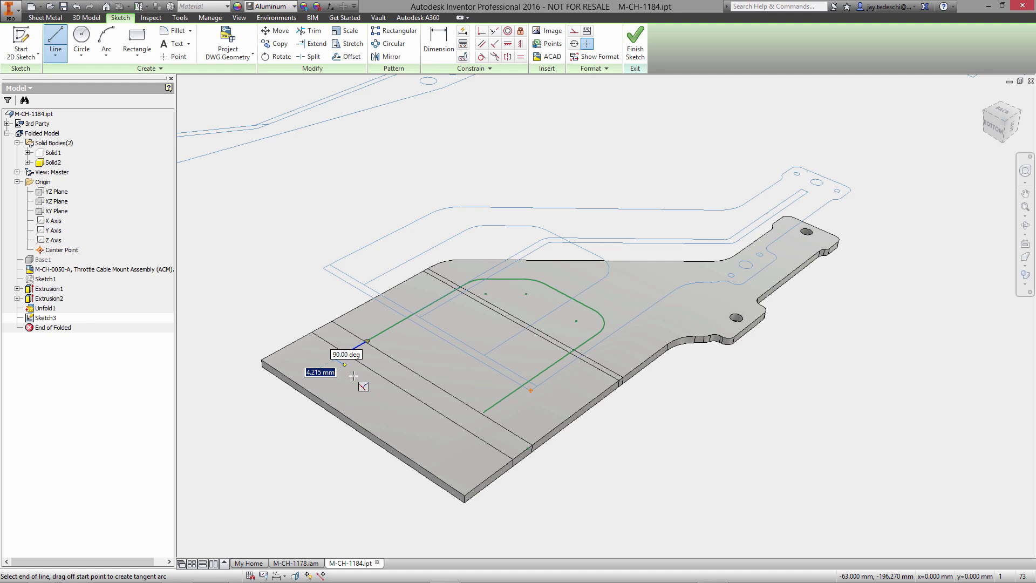
{"action": "left_click", "coordinate": [452, 432]}
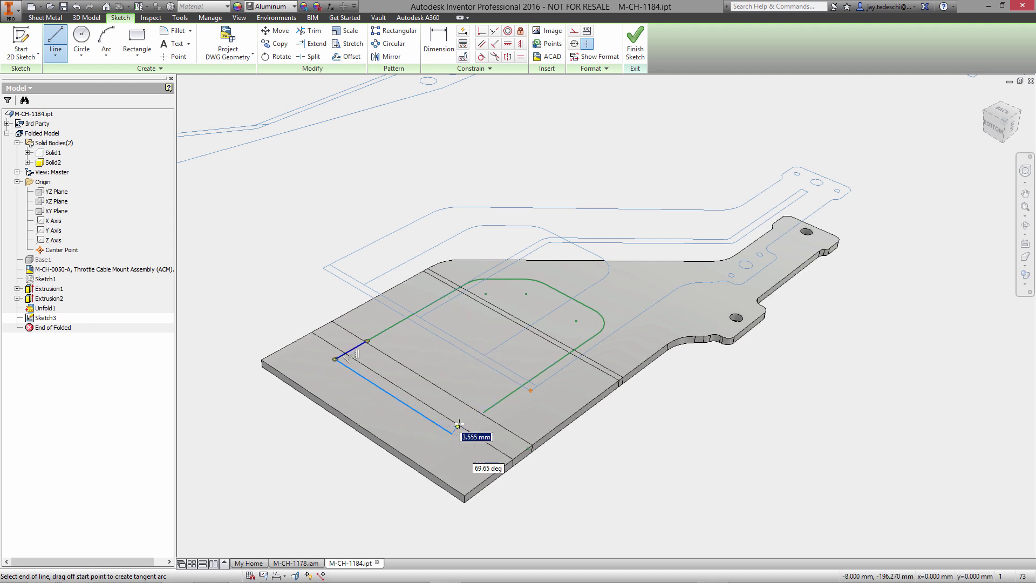
{"action": "left_click", "coordinate": [484, 411]}
{"action": "right_click", "coordinate": [666, 426]}
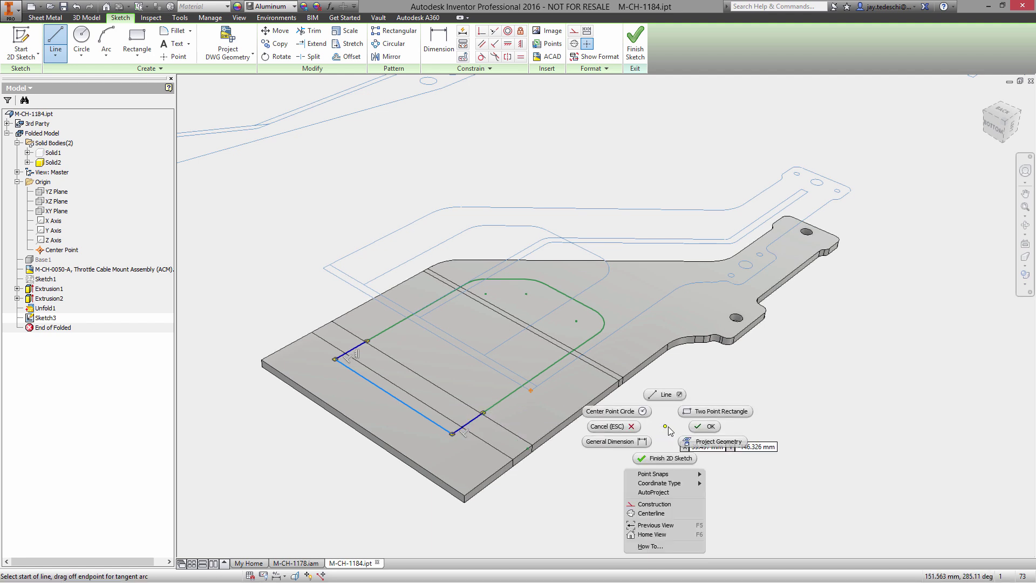
{"action": "left_click", "coordinate": [700, 427]}
Dimension the rectangle's lower line 20 mm from the projected front bottom edge and finish the sketch.
{"action": "right_click", "coordinate": [696, 430]}
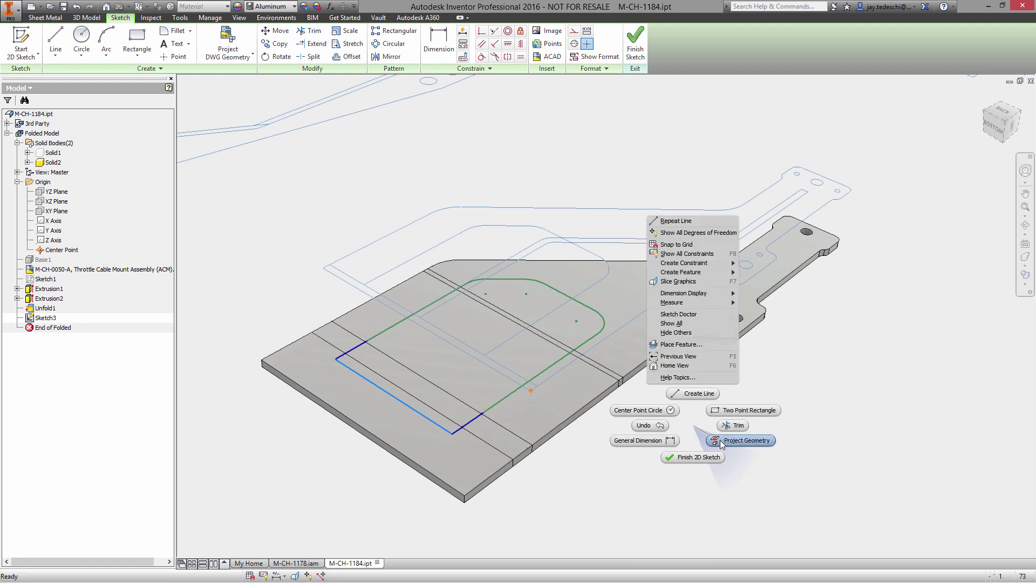
{"action": "left_click", "coordinate": [753, 440]}
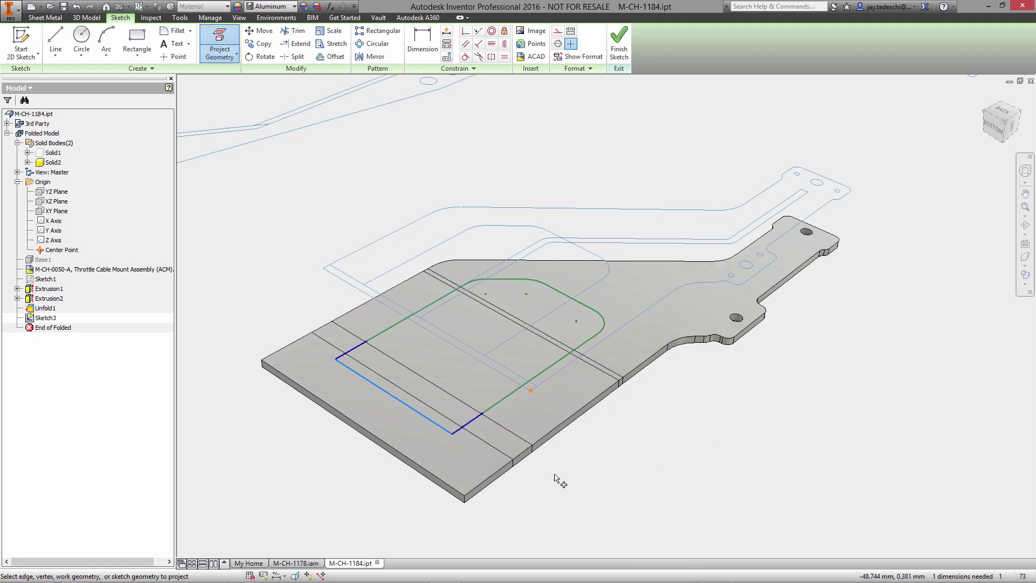
{"action": "left_click", "coordinate": [407, 462]}
{"action": "right_click", "coordinate": [700, 446]}
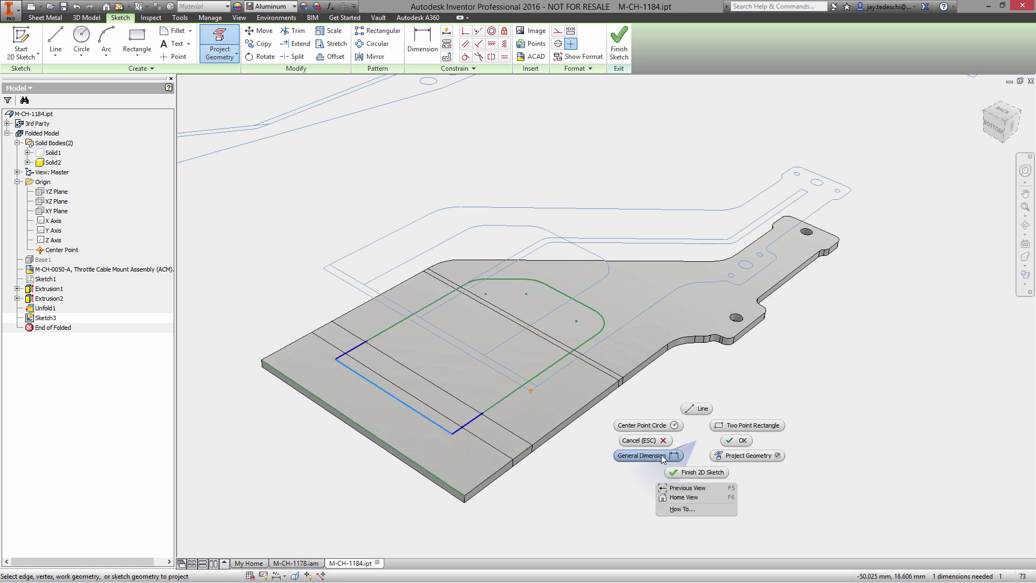
{"action": "left_click", "coordinate": [659, 455]}
{"action": "left_click", "coordinate": [407, 458]}
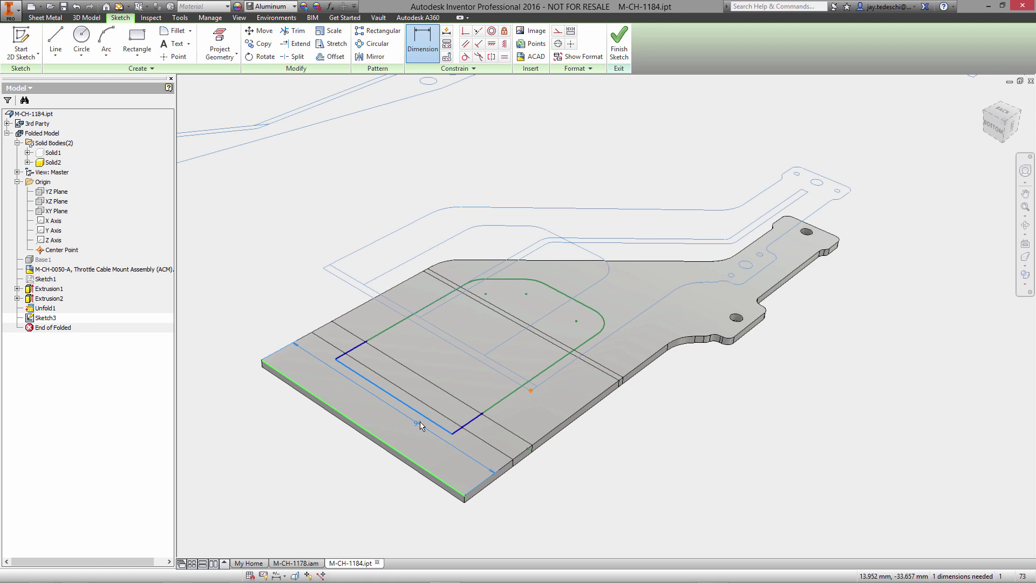
{"action": "left_click", "coordinate": [433, 429]}
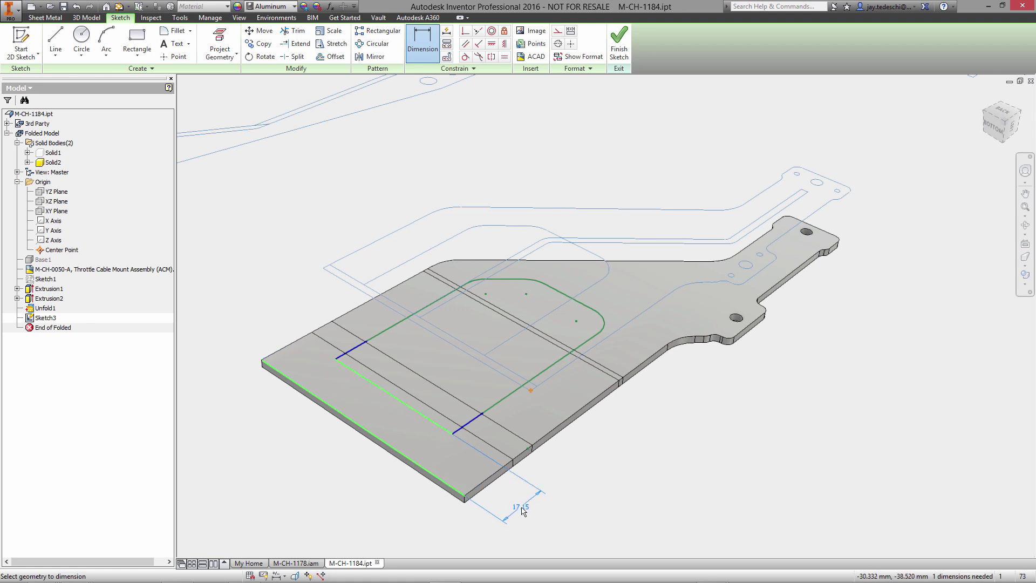
{"action": "left_click", "coordinate": [527, 495]}
{"action": "type", "text": "20"}
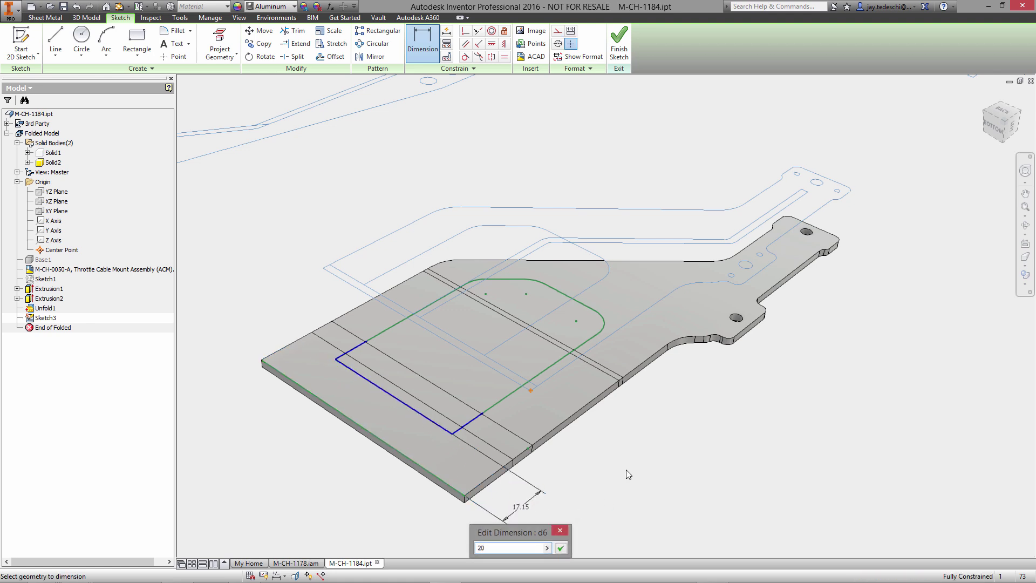
{"action": "key", "text": "Return"}
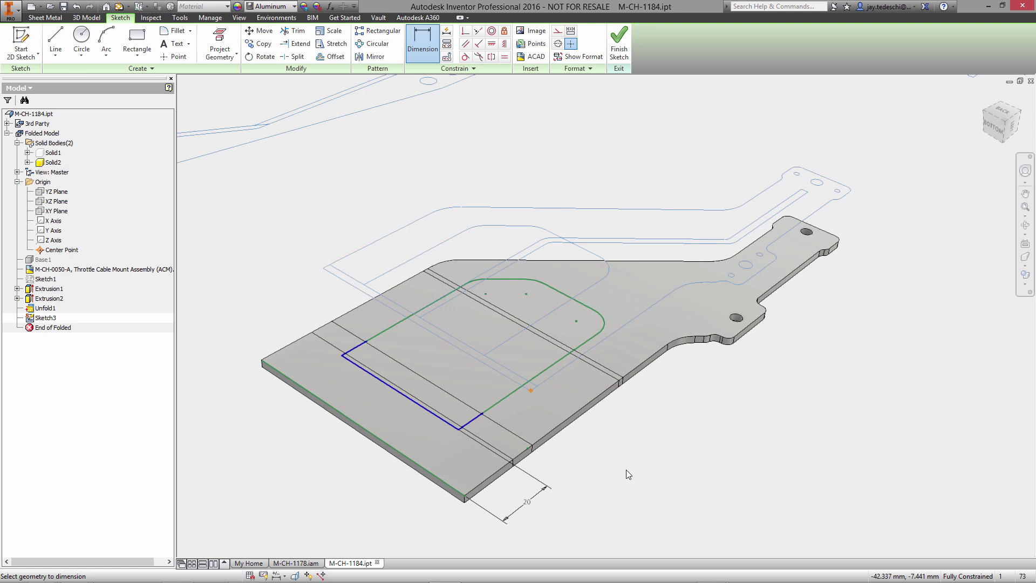
{"action": "right_click", "coordinate": [692, 424]}
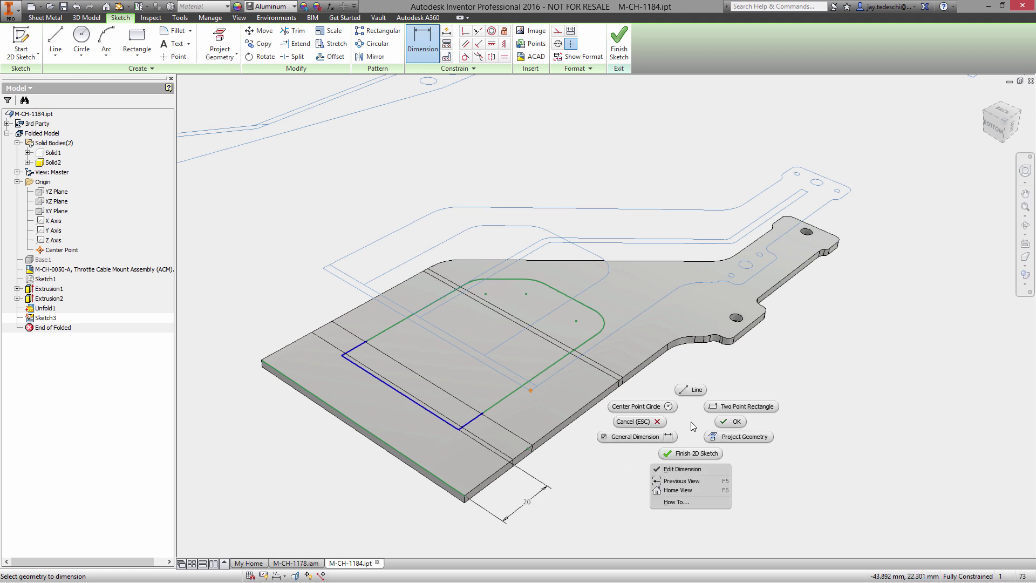
{"action": "left_click", "coordinate": [693, 453]}
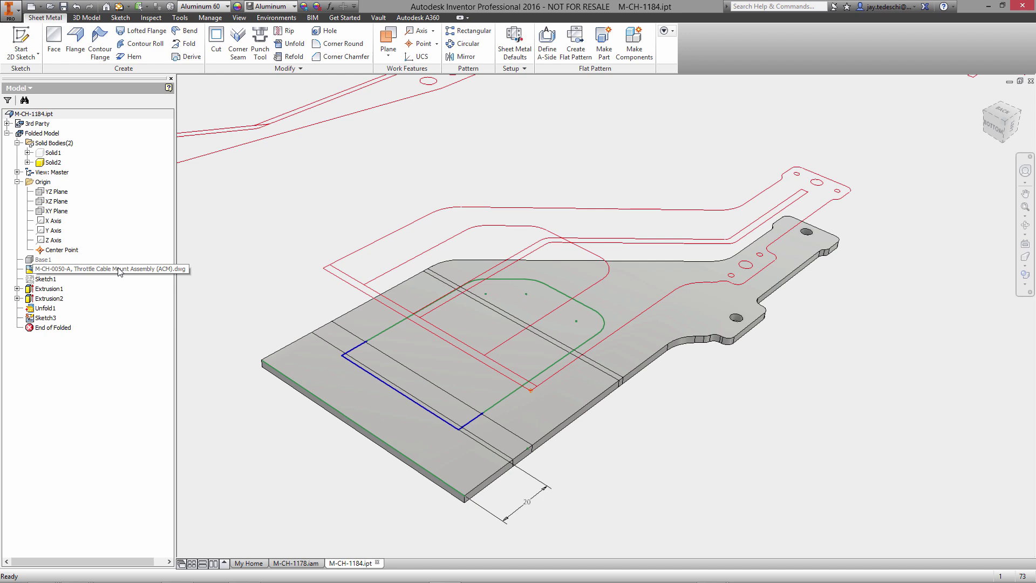
Hide the derived mount outlines and cut the sketched opening through the plate across the bends.
{"action": "right_click", "coordinate": [162, 270]}
{"action": "left_click", "coordinate": [146, 352]}
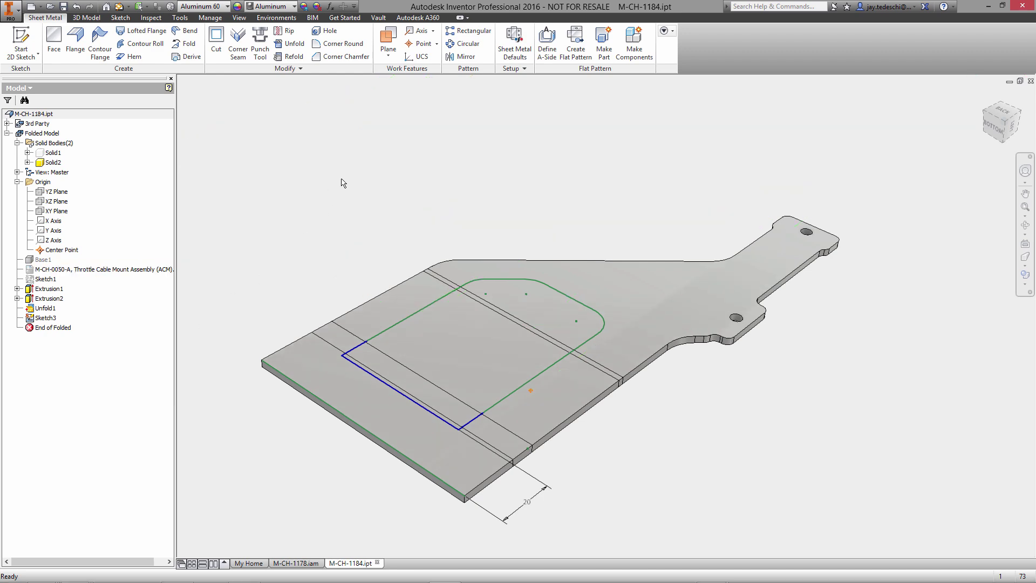
{"action": "left_click", "coordinate": [216, 40]}
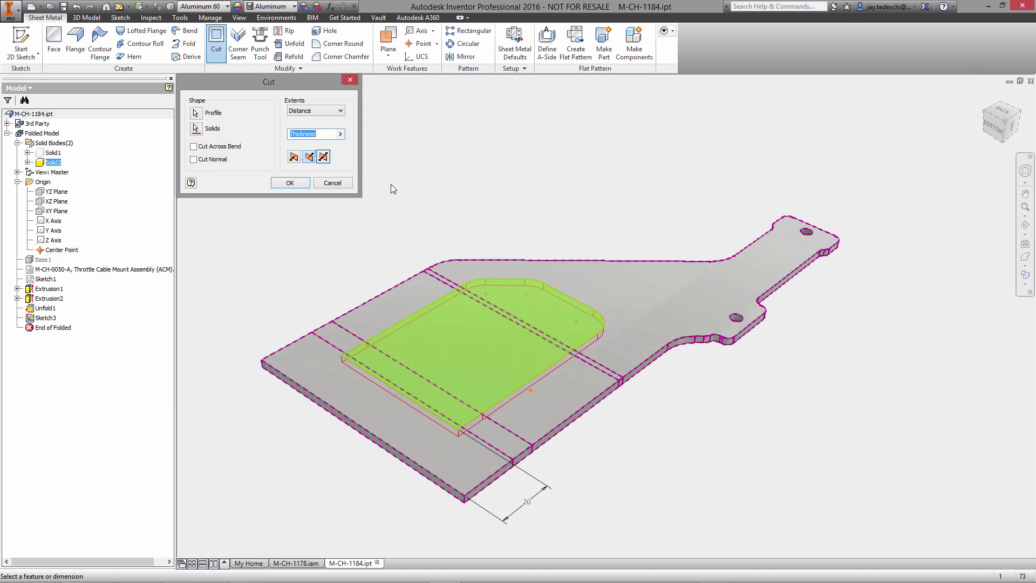
{"action": "left_click", "coordinate": [212, 150]}
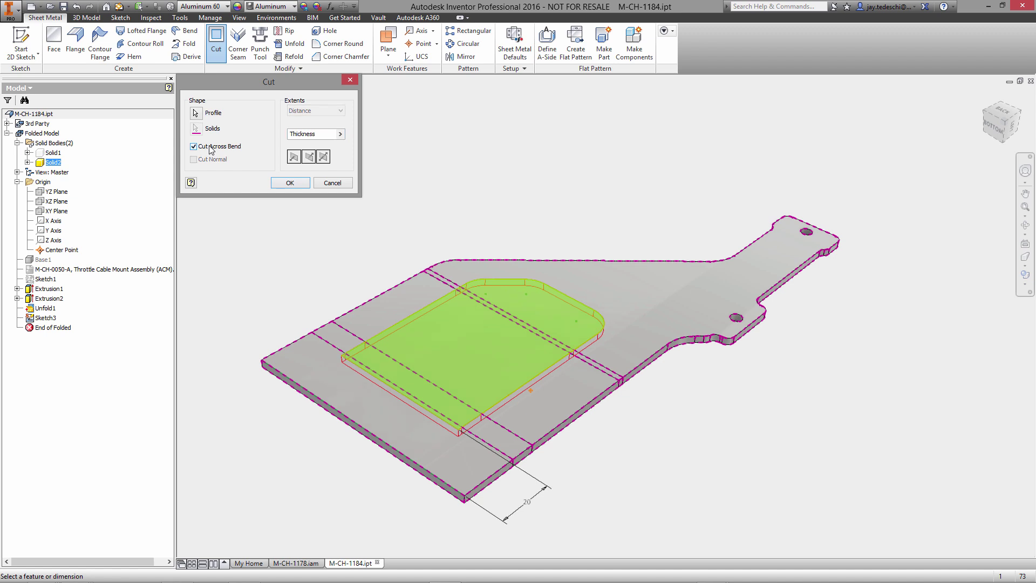
{"action": "left_click", "coordinate": [290, 182]}
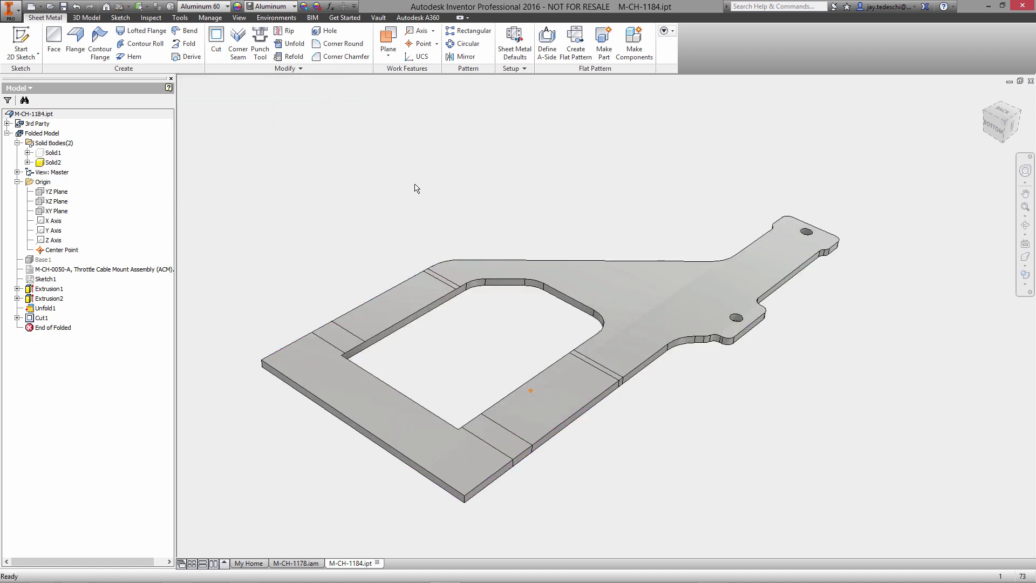
Round two corners of the opening to a 10 mm radius.
{"action": "left_click", "coordinate": [342, 44]}
{"action": "left_click", "coordinate": [342, 358]}
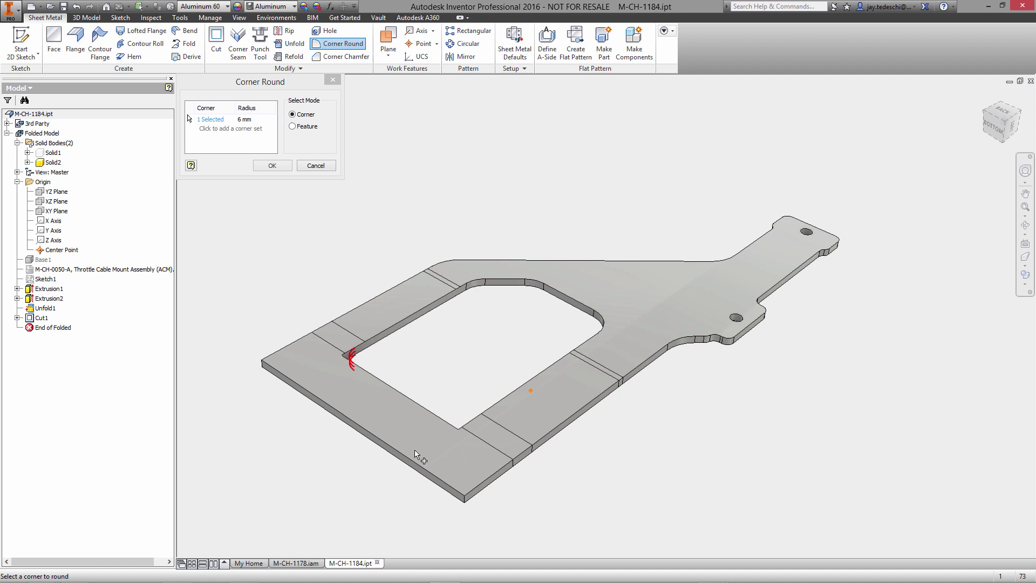
{"action": "left_click", "coordinate": [458, 435]}
{"action": "left_click", "coordinate": [248, 119]}
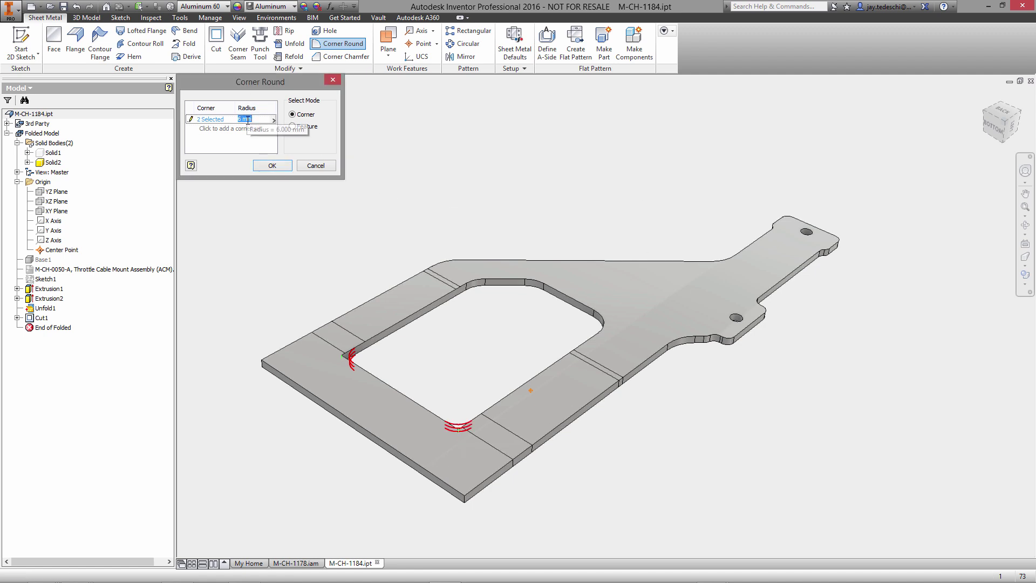
{"action": "type", "text": "10"}
{"action": "key", "text": "Return"}
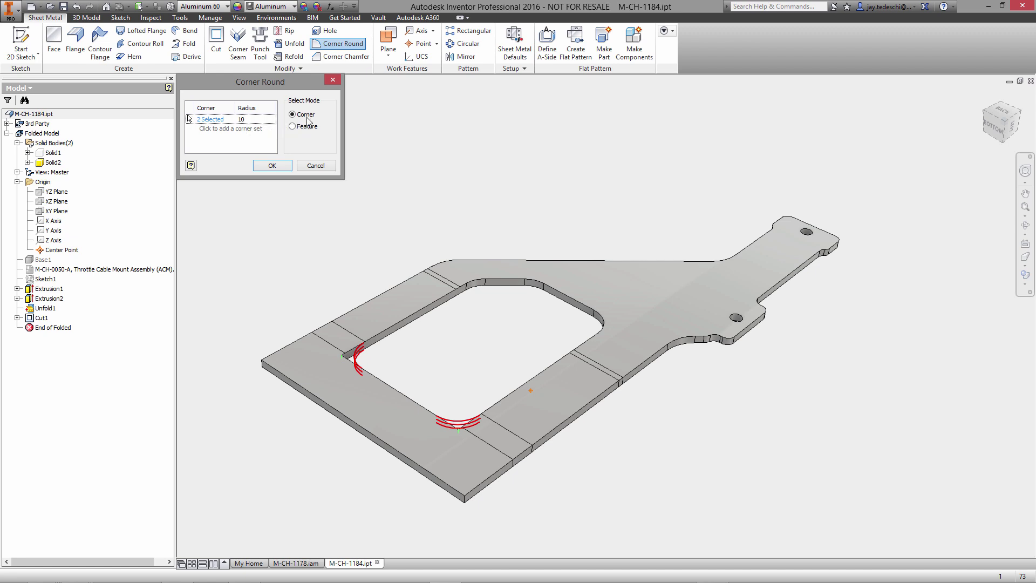
{"action": "left_click", "coordinate": [278, 168]}
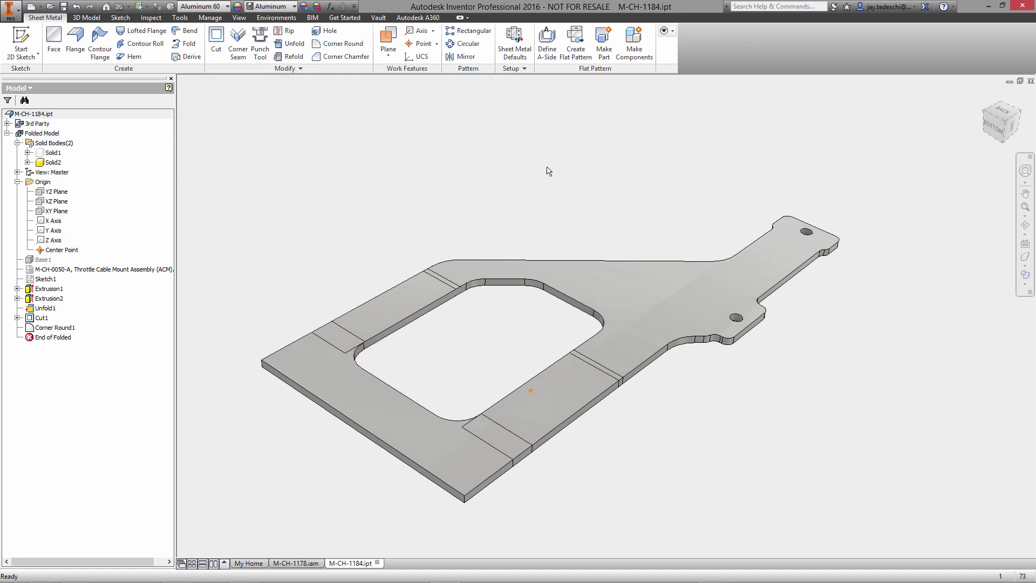
{"action": "left_click", "coordinate": [87, 18]}
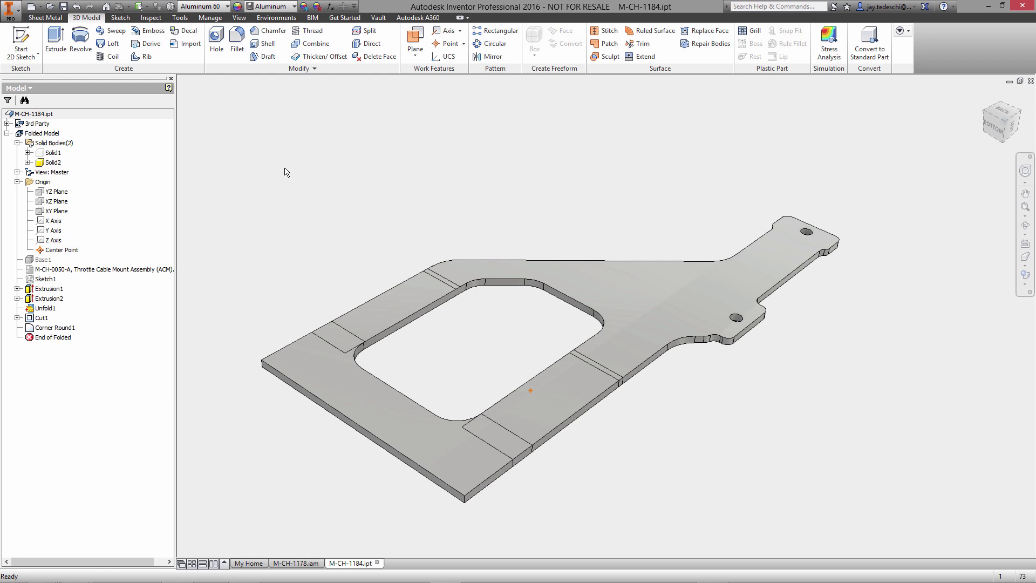
Chamfer the front edge of the plate's wide end with distance 25 and angle 15°, direction flipped.
{"action": "left_click", "coordinate": [269, 30]}
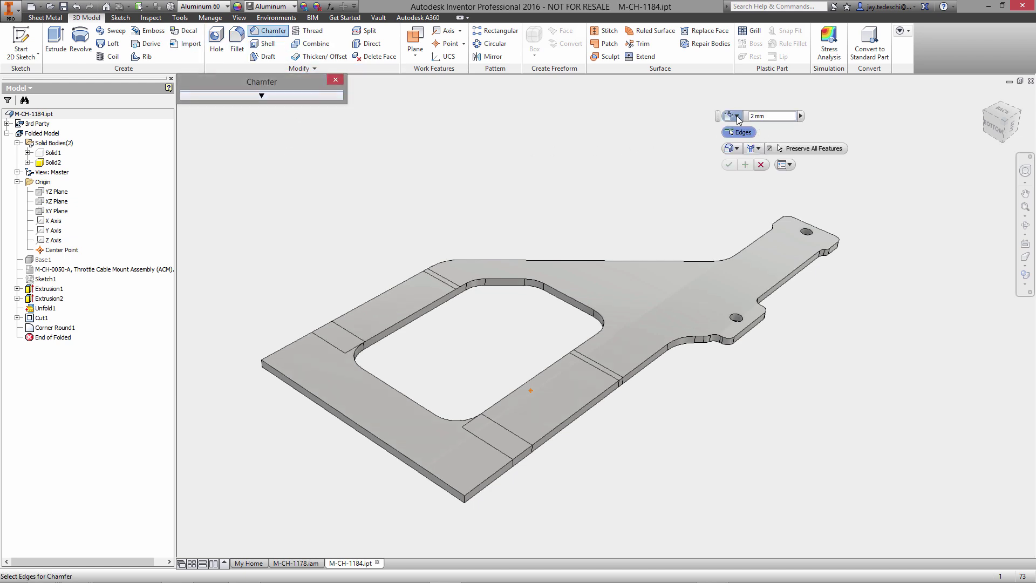
{"action": "left_click", "coordinate": [739, 117]}
{"action": "left_click", "coordinate": [750, 134]}
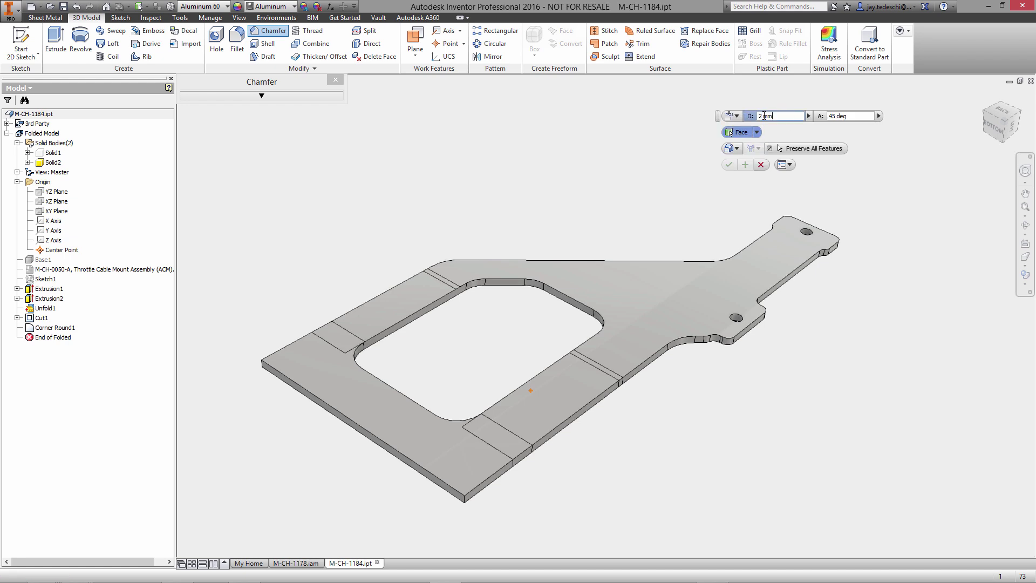
{"action": "double_click", "coordinate": [764, 116]}
{"action": "type", "text": "25"}
{"action": "key", "text": "Tab"}
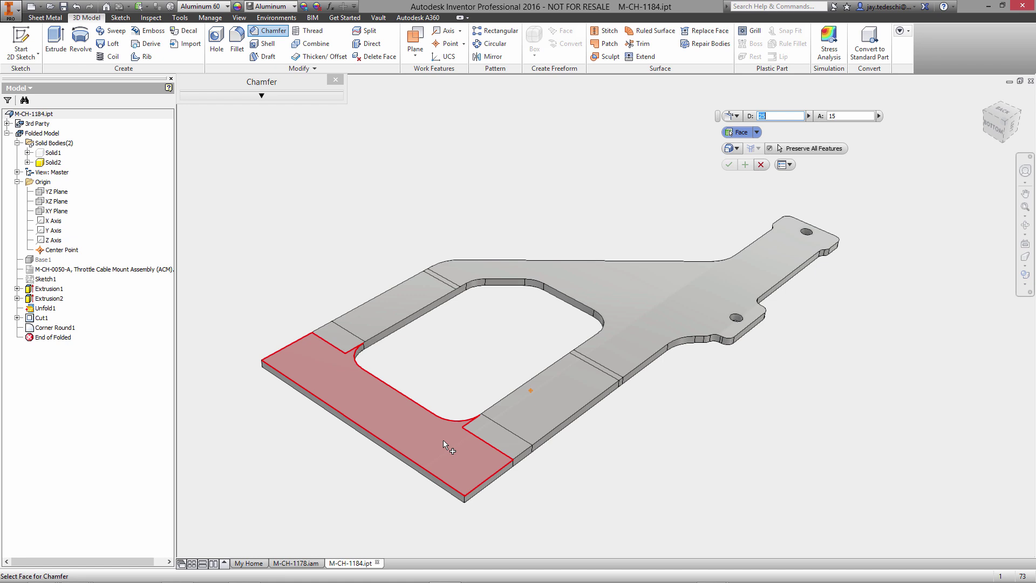
{"action": "left_click", "coordinate": [389, 453]}
{"action": "left_click", "coordinate": [389, 452]}
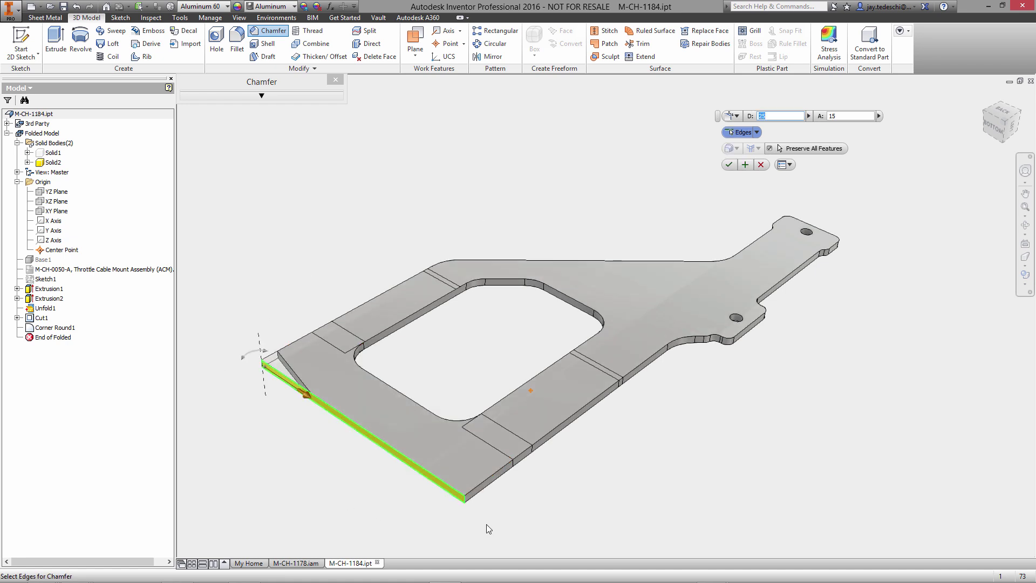
{"action": "left_click", "coordinate": [468, 504]}
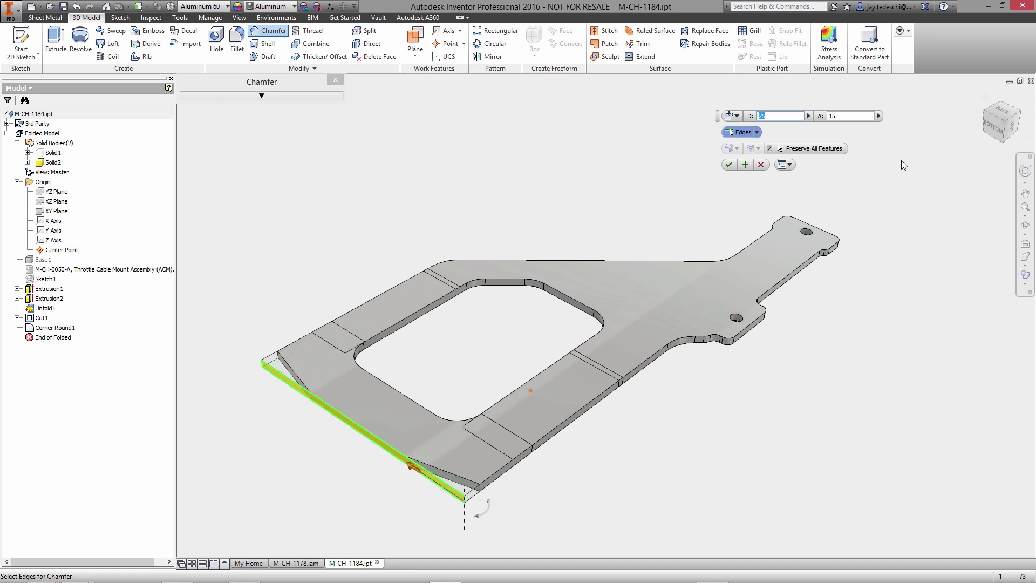
{"action": "left_click", "coordinate": [729, 165]}
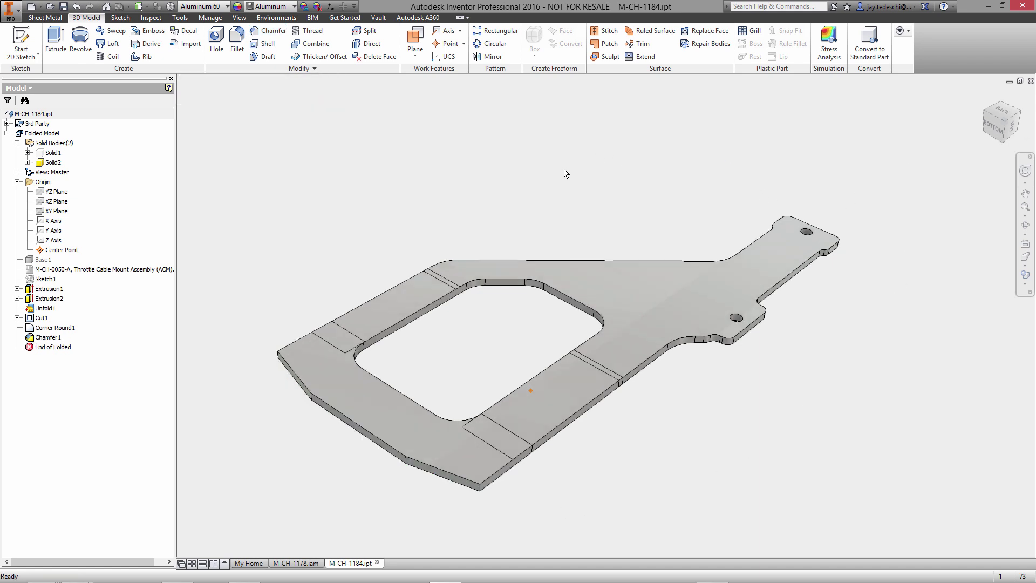
Apply a 10 mm sheet-metal Corner Round to the outer corners of the chamfered wide end.
{"action": "left_click", "coordinate": [45, 17]}
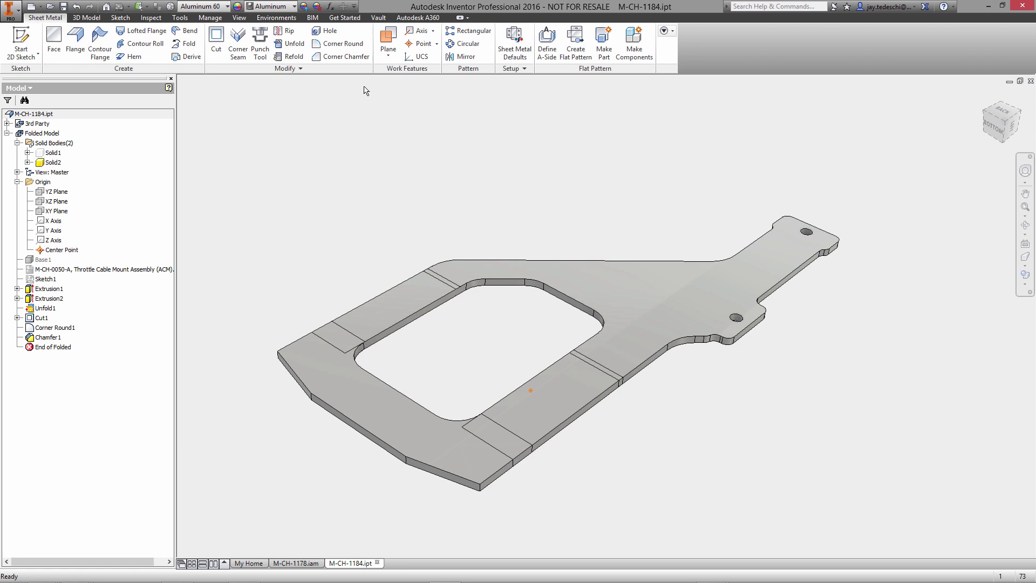
{"action": "left_click", "coordinate": [338, 45]}
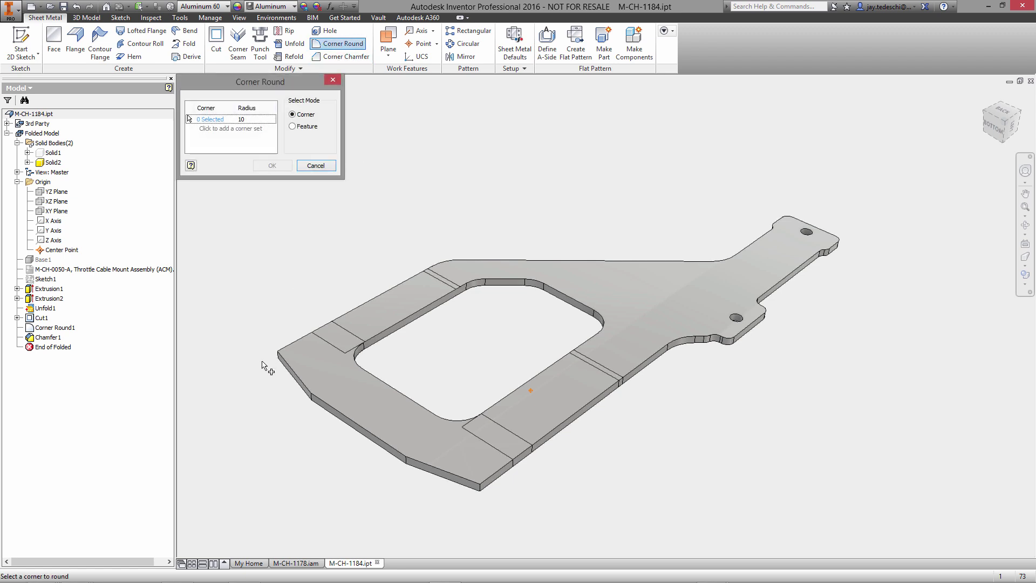
{"action": "left_click", "coordinate": [278, 356]}
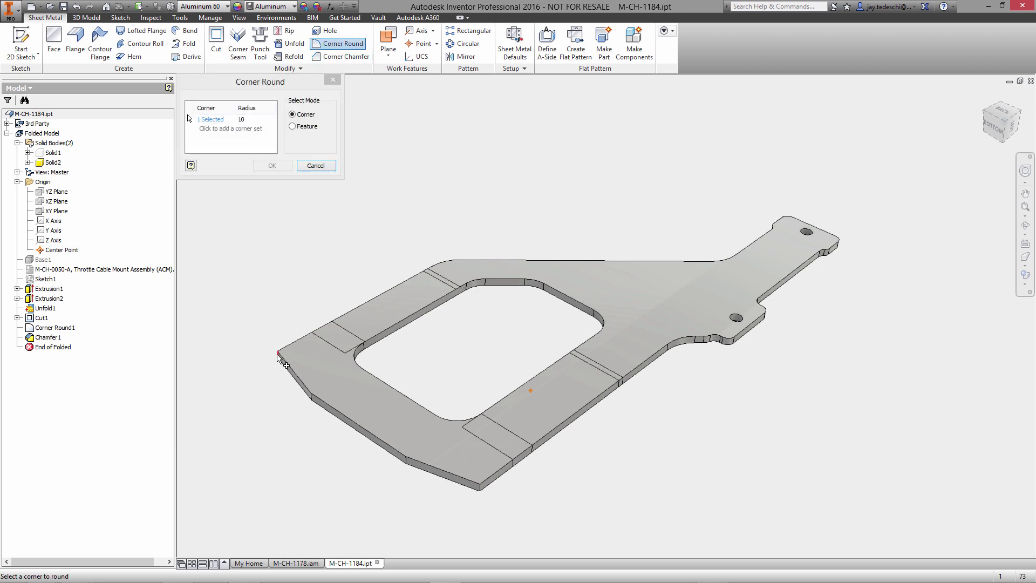
{"action": "left_click", "coordinate": [312, 400]}
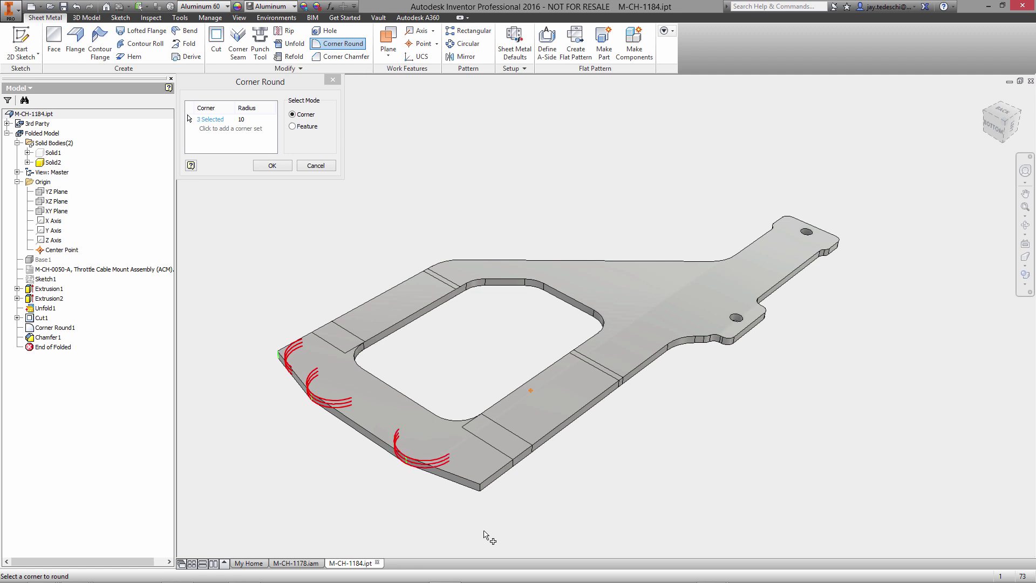
{"action": "left_click", "coordinate": [481, 491]}
{"action": "left_click", "coordinate": [274, 166]}
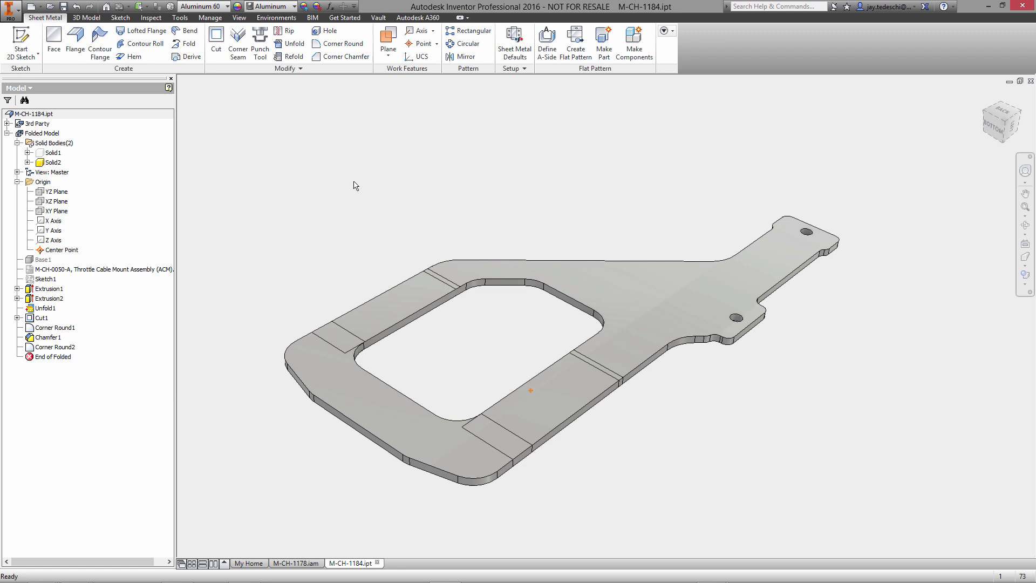
Refold all bends with the narrow tab face stationary, then orbit to inspect the folded bracket.
{"action": "left_click", "coordinate": [291, 56]}
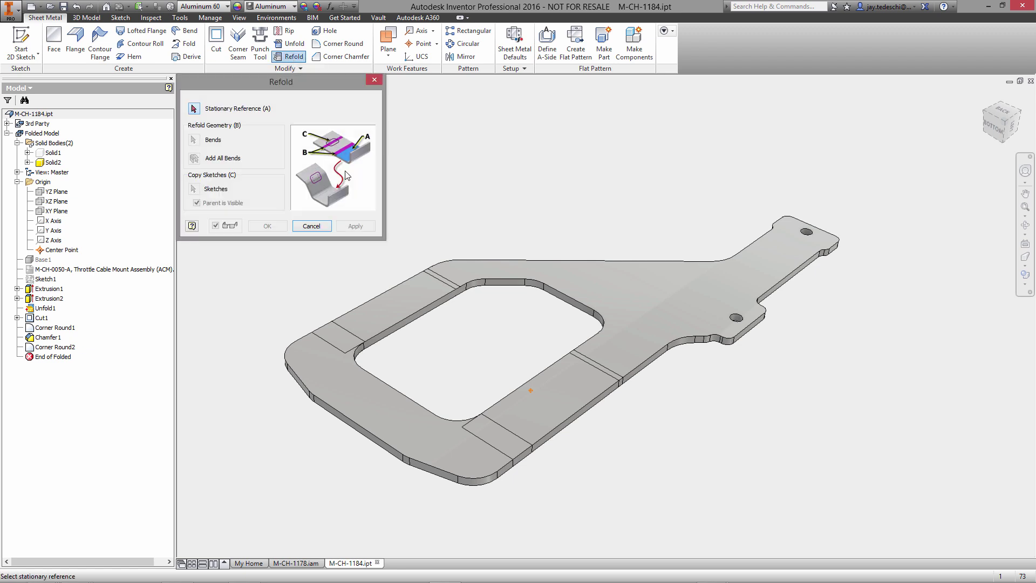
{"action": "left_click", "coordinate": [615, 306]}
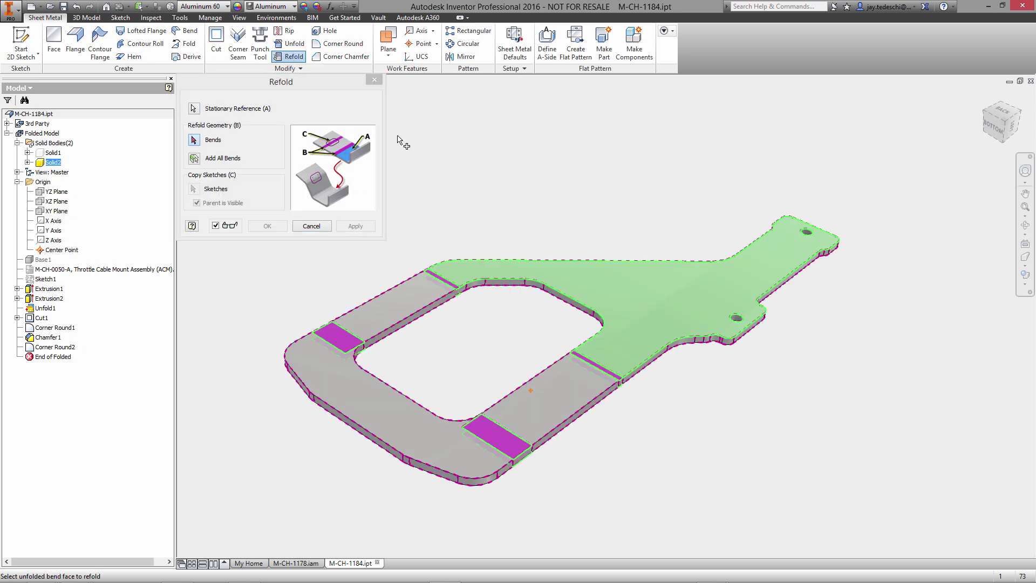
{"action": "left_click", "coordinate": [203, 158]}
{"action": "left_click", "coordinate": [267, 226]}
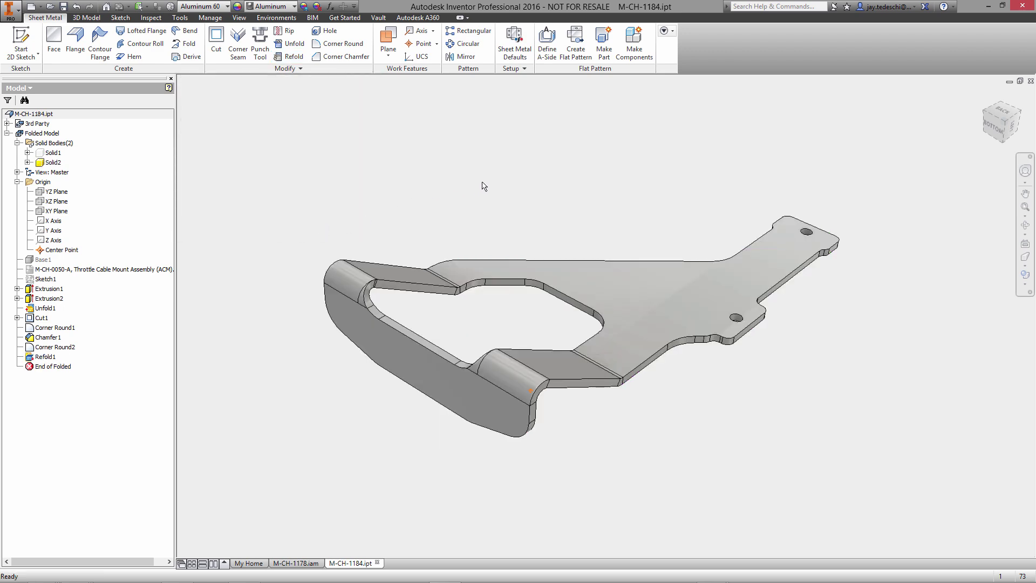
{"action": "middle_click_drag", "start_coordinate": [482, 182], "coordinate": [829, 220], "text": "shift"}
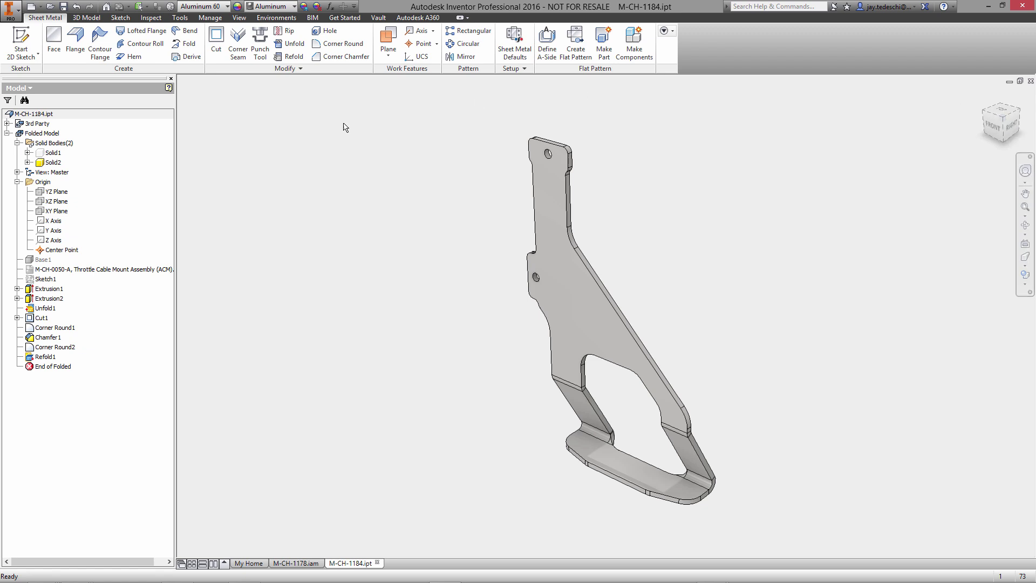
Change the lighting style to Grid Light.
{"action": "left_click", "coordinate": [240, 19]}
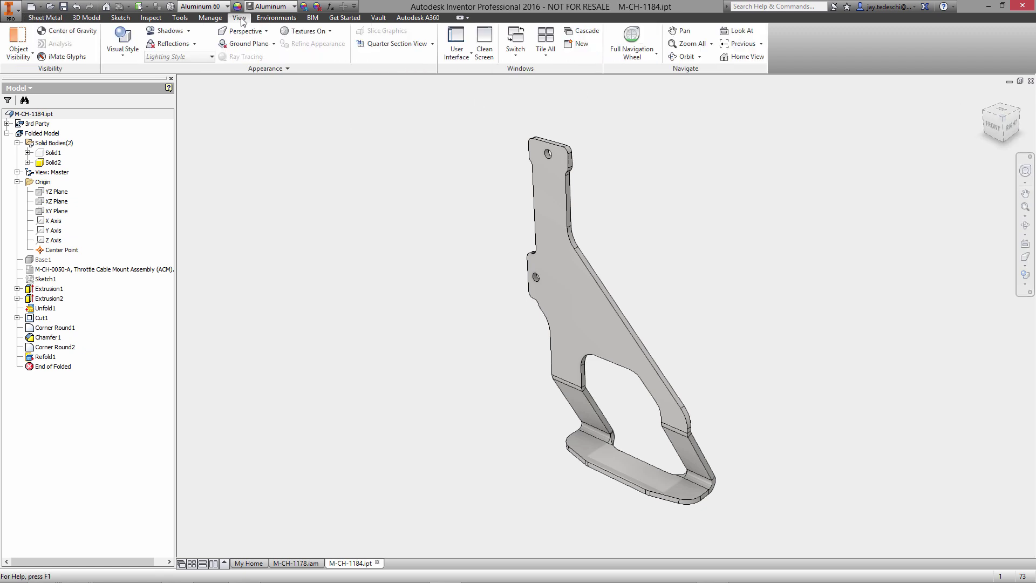
{"action": "left_click", "coordinate": [199, 57]}
{"action": "left_click", "coordinate": [186, 160]}
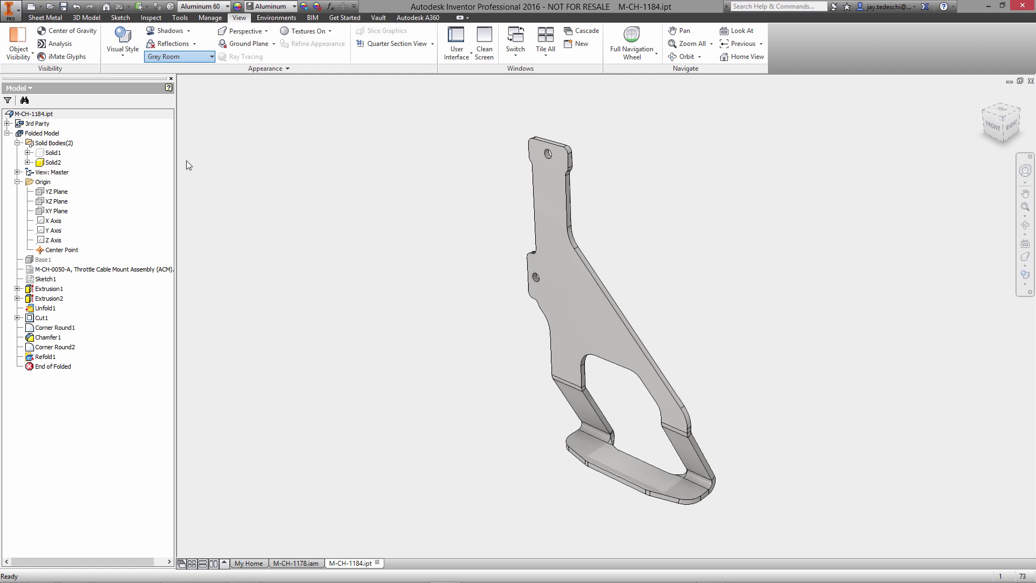
{"action": "key", "text": "Down"}
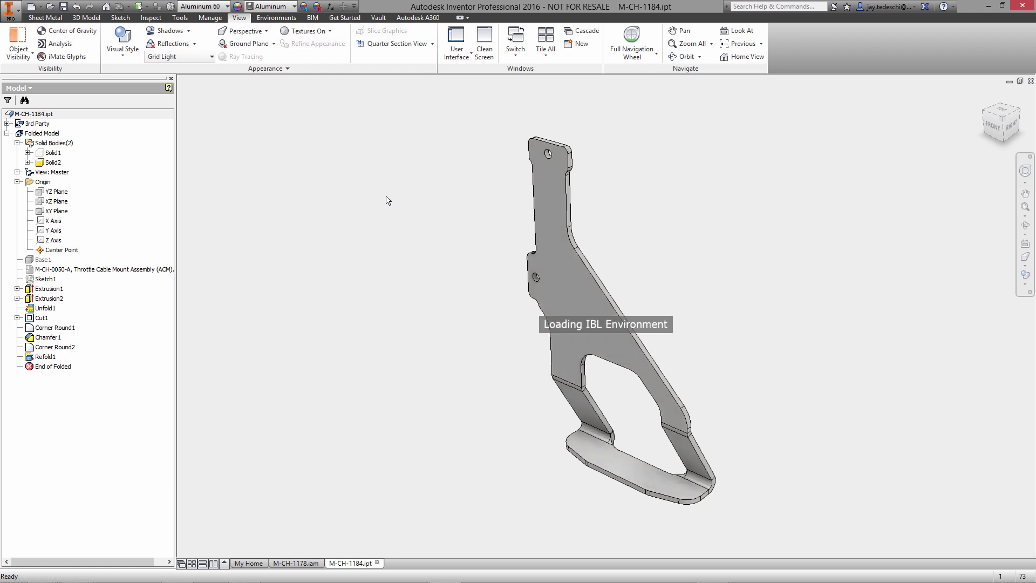
Show the hidden Solid1 body and rename the two bodies M-CH-1190 and M-CH-1191.
{"action": "right_click", "coordinate": [58, 153]}
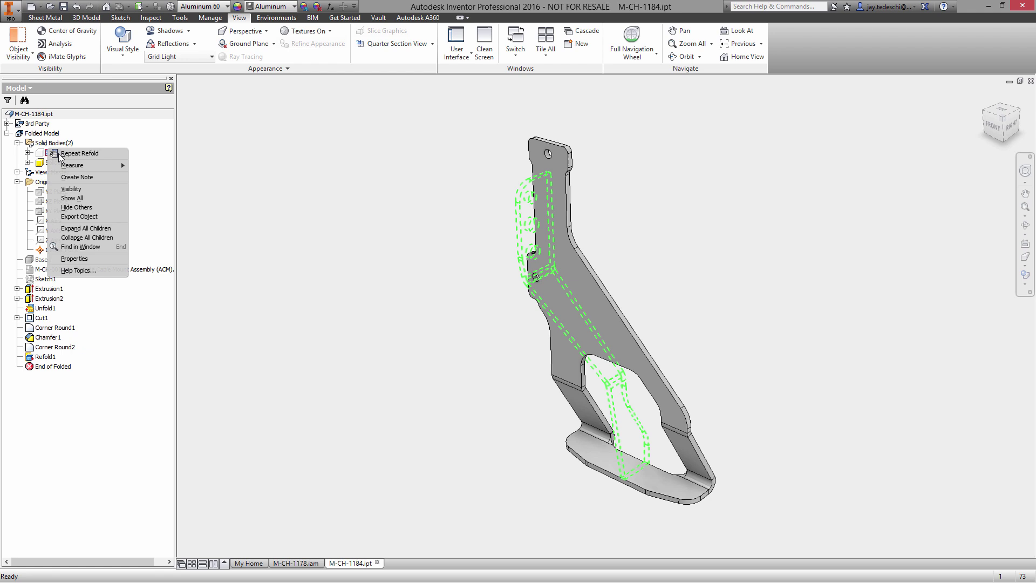
{"action": "left_click", "coordinate": [65, 199]}
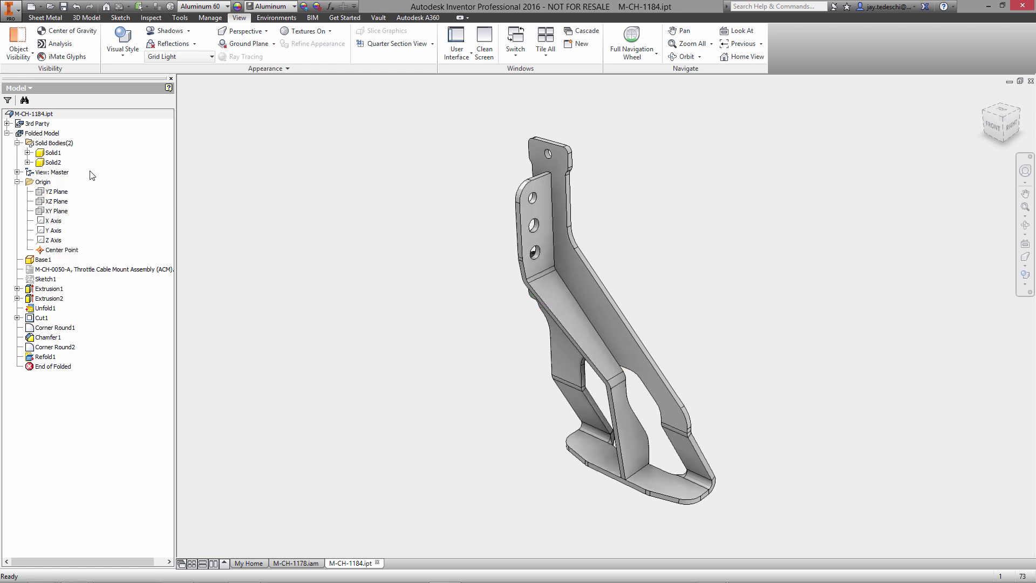
{"action": "left_click", "coordinate": [54, 154]}
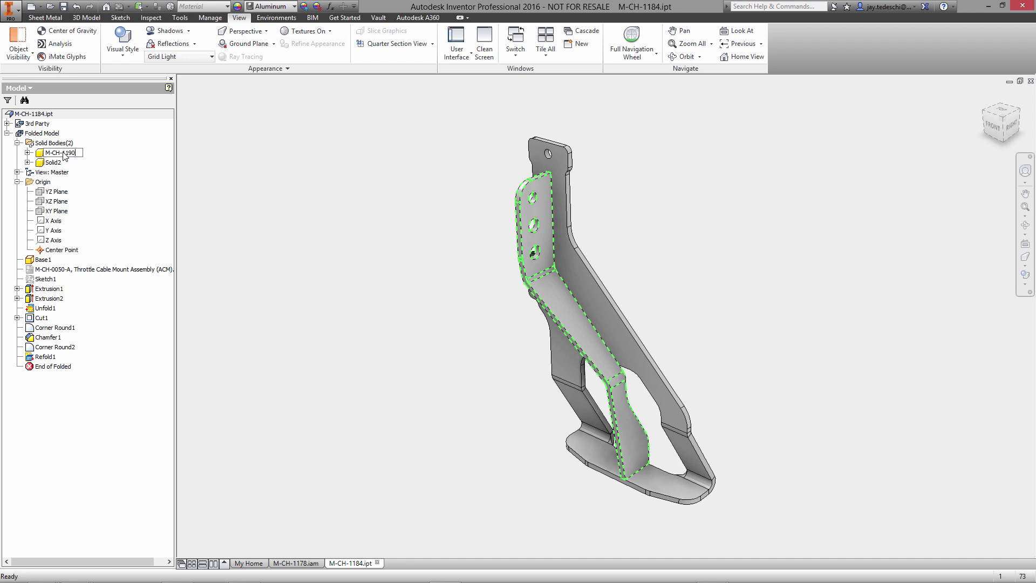
{"action": "left_click", "coordinate": [60, 152]}
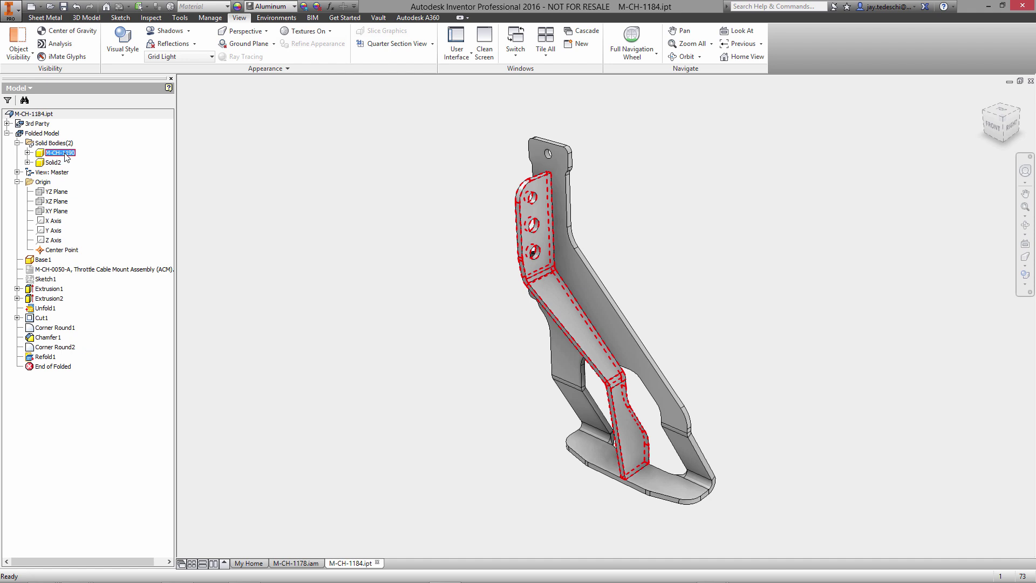
{"action": "left_click", "coordinate": [57, 163]}
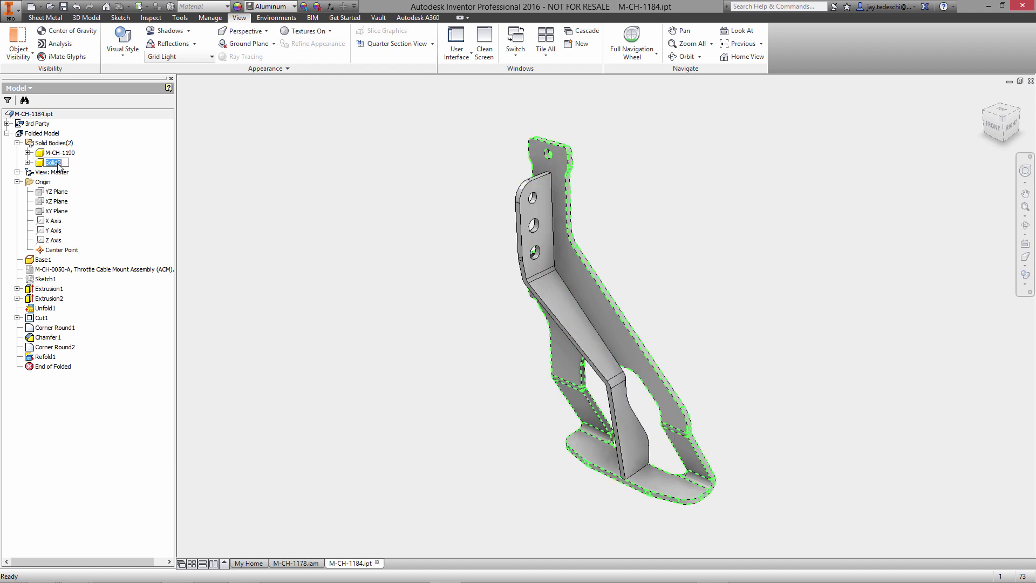
{"action": "right_click", "coordinate": [58, 164]}
{"action": "left_click", "coordinate": [95, 210]}
{"action": "key", "text": "Return"}
{"action": "left_click", "coordinate": [385, 226]}
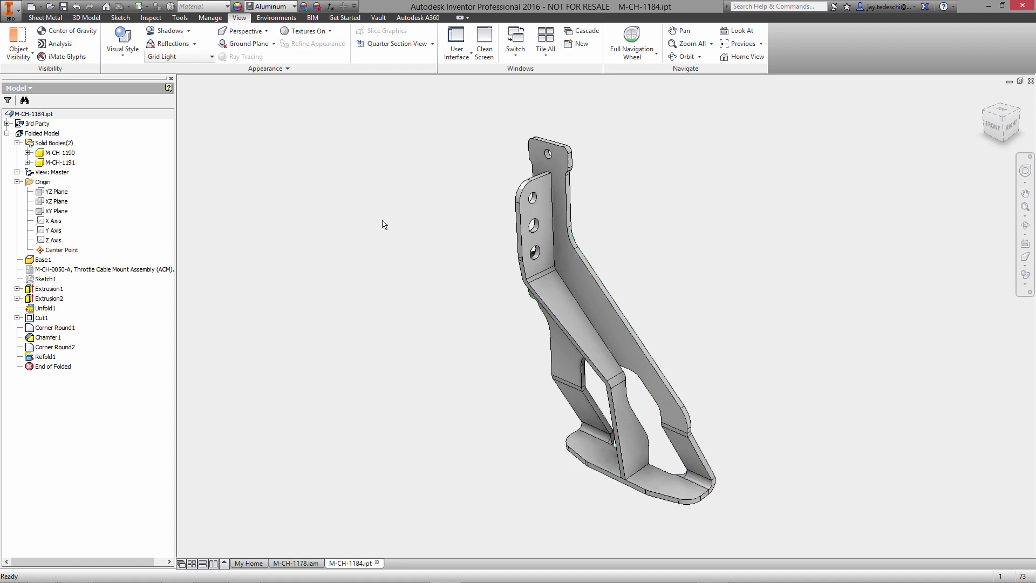
Make components from bodies M-CH-1190 and M-CH-1191 in a new assembly saved as M-CH-1184.iam.
{"action": "left_click", "coordinate": [210, 18]}
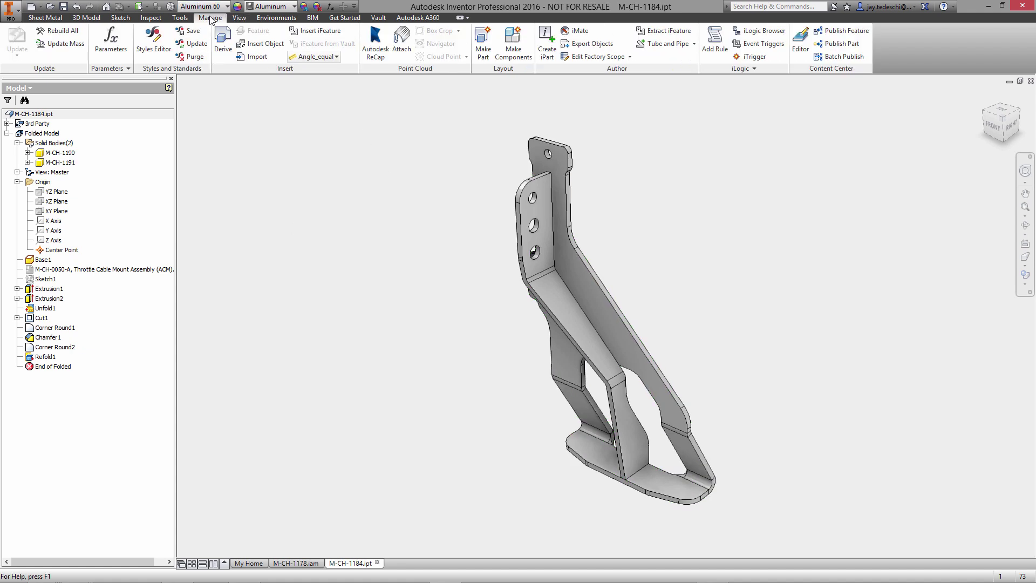
{"action": "left_click", "coordinate": [514, 43]}
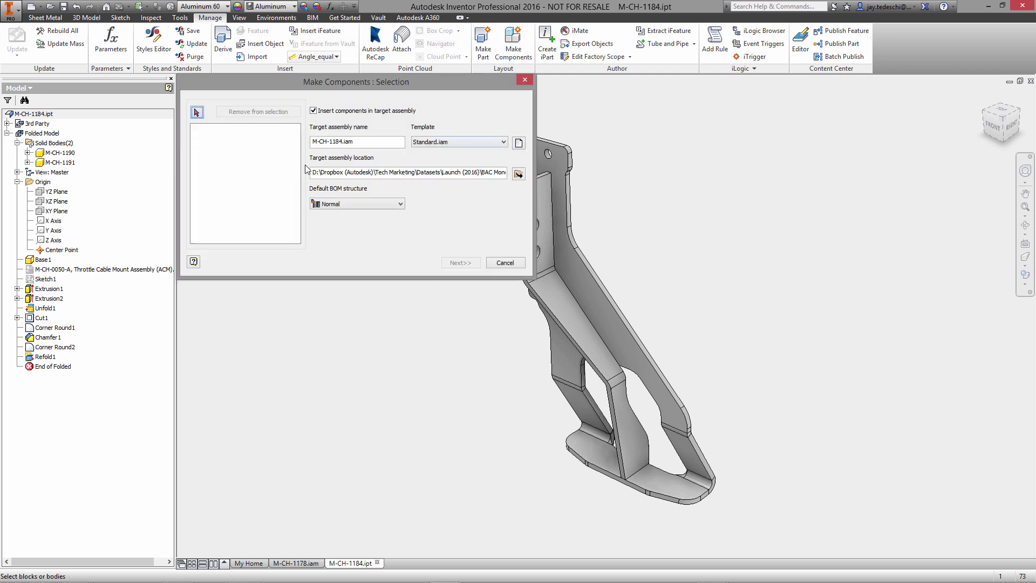
{"action": "left_click", "coordinate": [60, 153]}
{"action": "left_click", "coordinate": [60, 162], "text": "shift"}
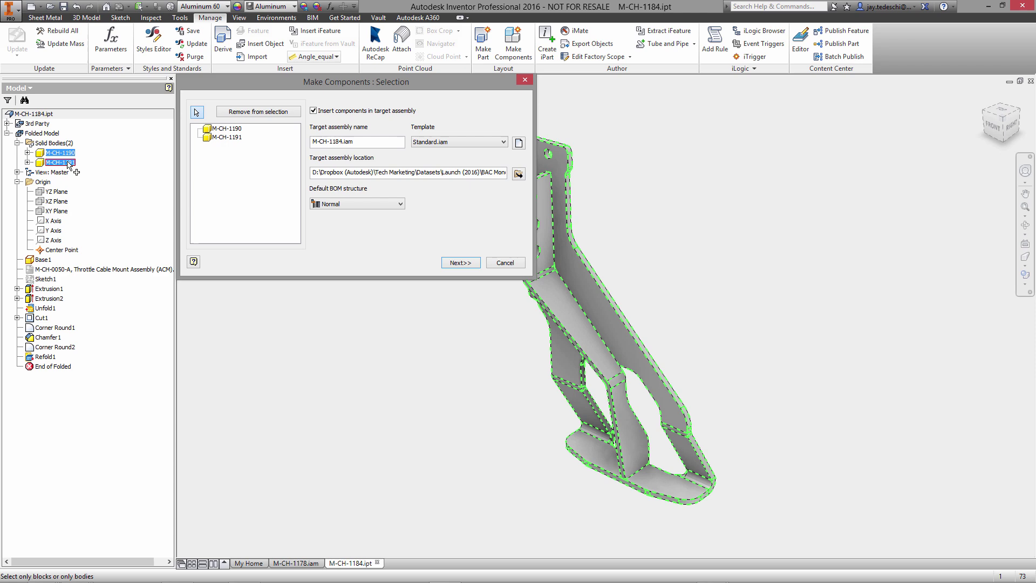
{"action": "left_click", "coordinate": [519, 173]}
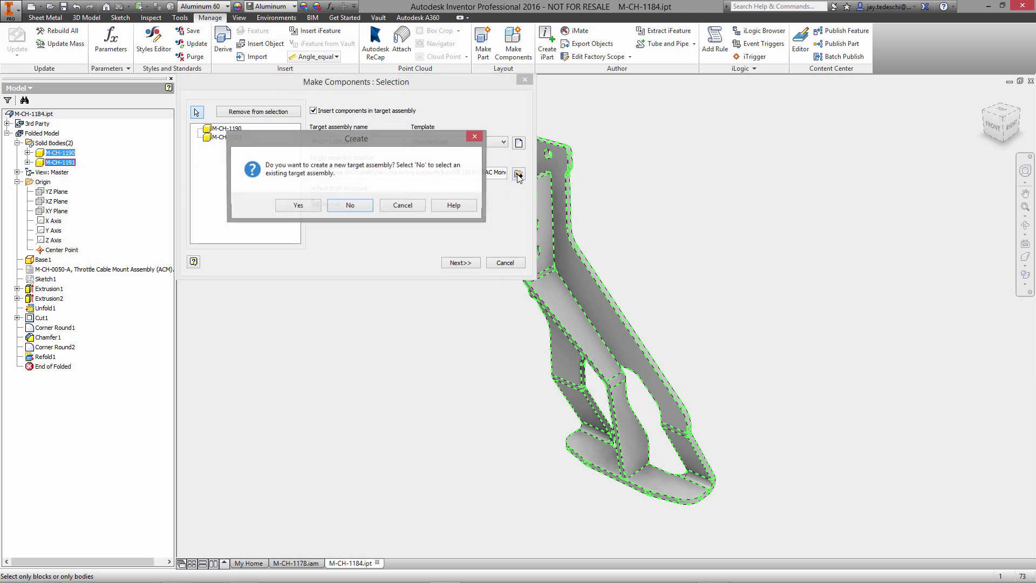
{"action": "left_click", "coordinate": [297, 207]}
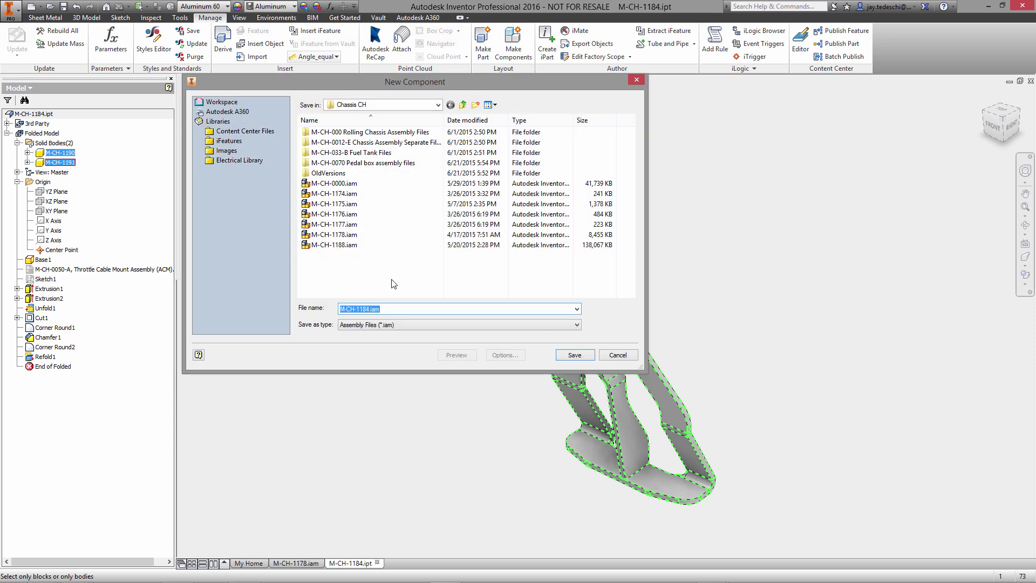
{"action": "left_click", "coordinate": [575, 355]}
{"action": "left_click", "coordinate": [463, 264]}
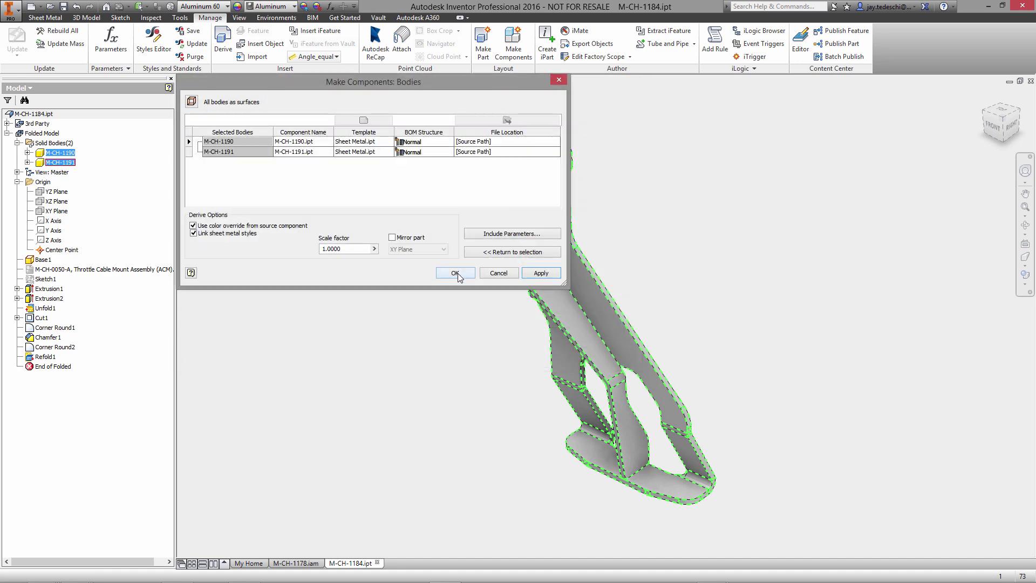
{"action": "left_click", "coordinate": [456, 273]}
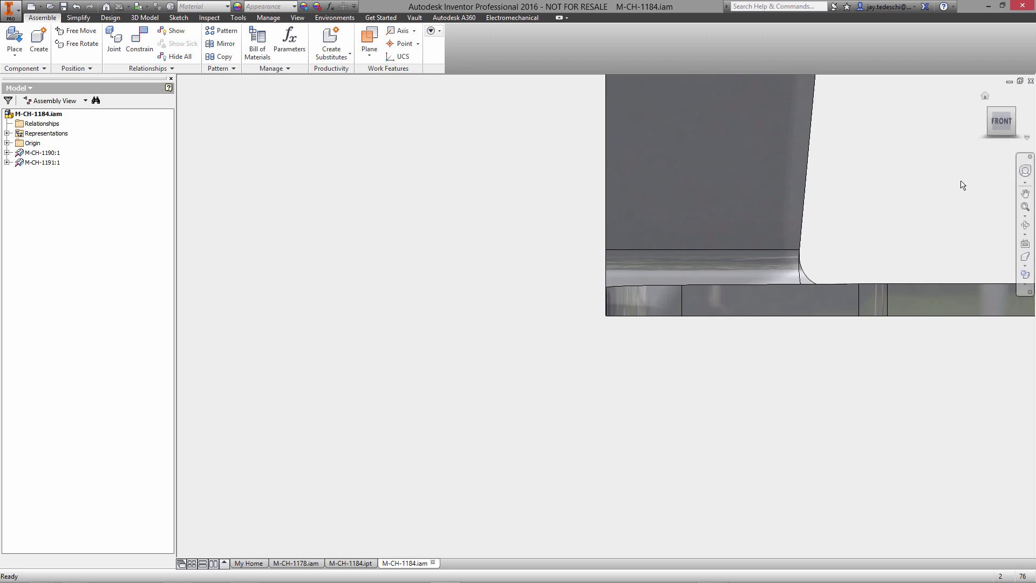
Fit the whole bracket in view and set it as the home view.
{"action": "key", "text": "F6"}
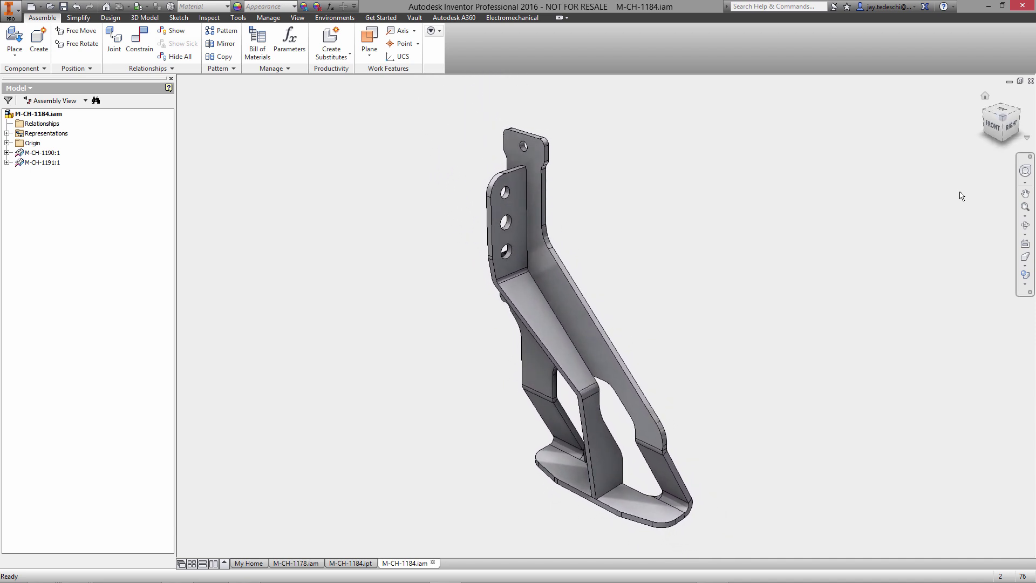
{"action": "right_click", "coordinate": [984, 104]}
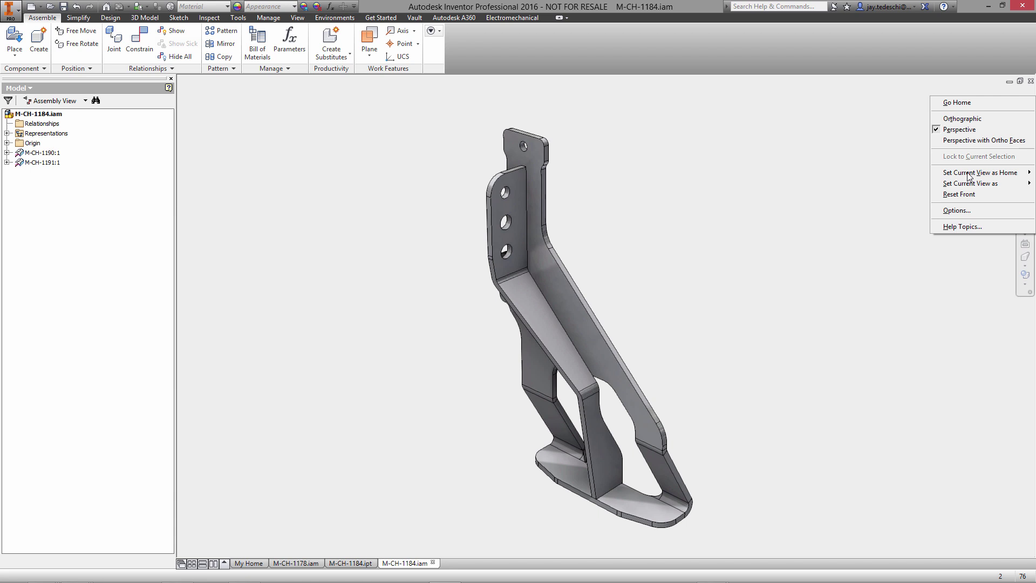
{"action": "mouse_move", "coordinate": [969, 173]}
{"action": "left_click", "coordinate": [912, 172]}
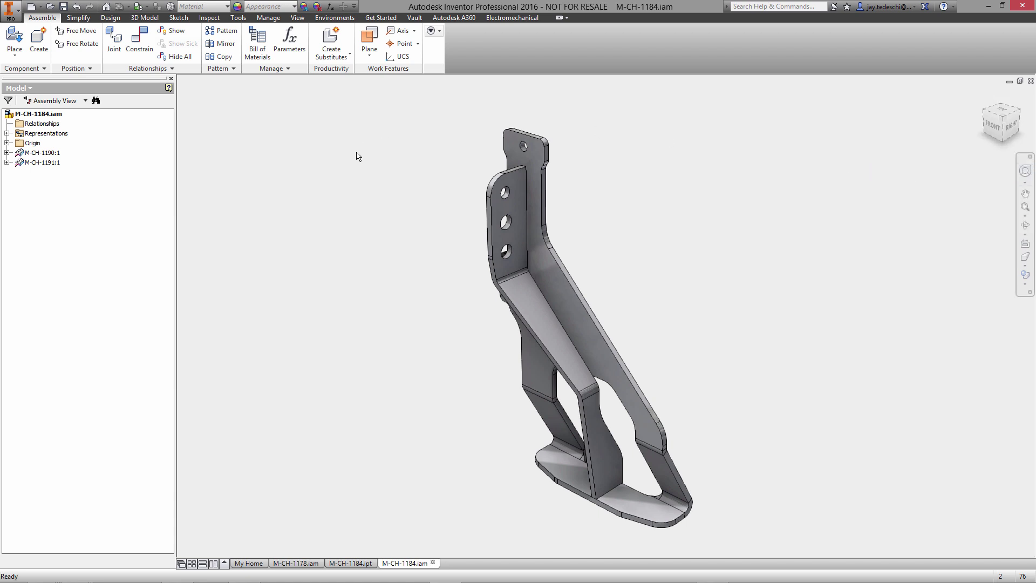
Switch lighting to Grid Light and save the assembly together with all its dependent parts.
{"action": "left_click", "coordinate": [298, 18]}
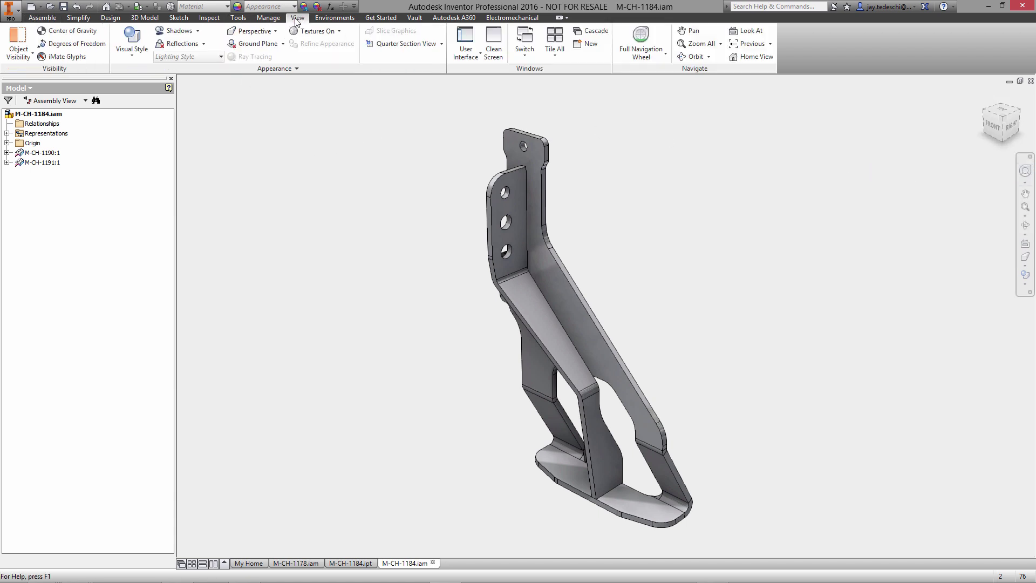
{"action": "left_click", "coordinate": [219, 57]}
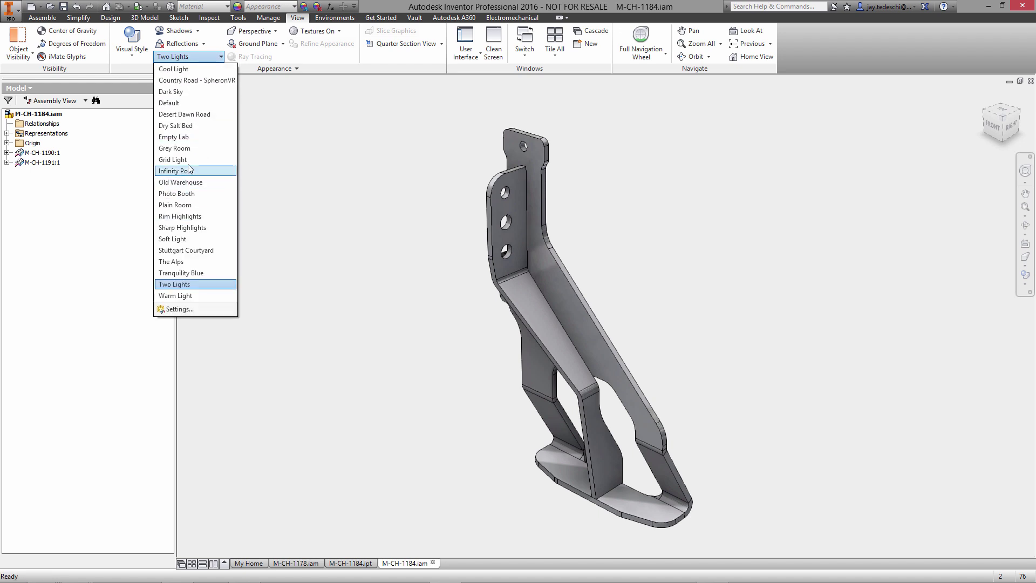
{"action": "left_click", "coordinate": [220, 164]}
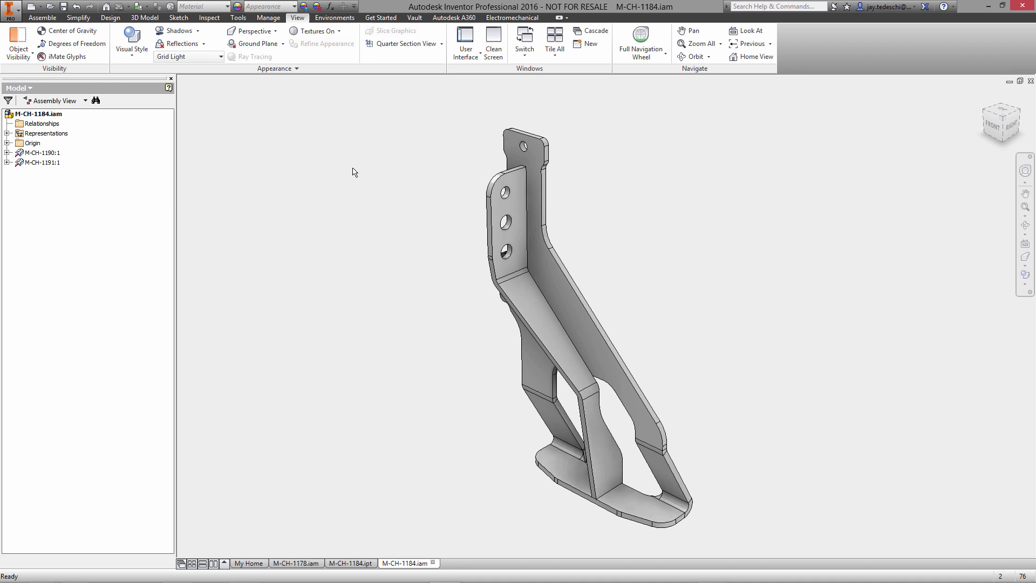
{"action": "left_click", "coordinate": [63, 6]}
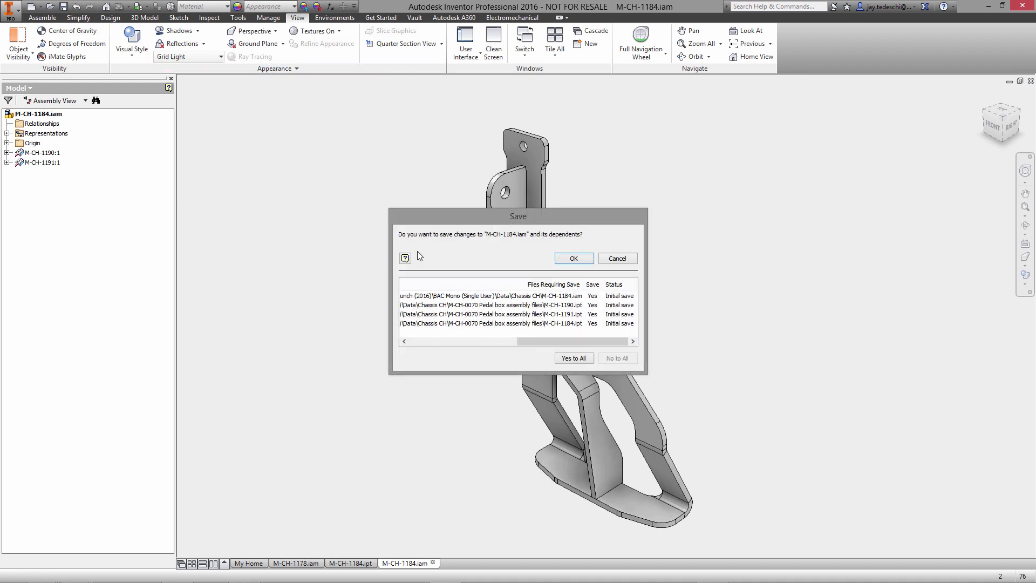
{"action": "left_click", "coordinate": [574, 259]}
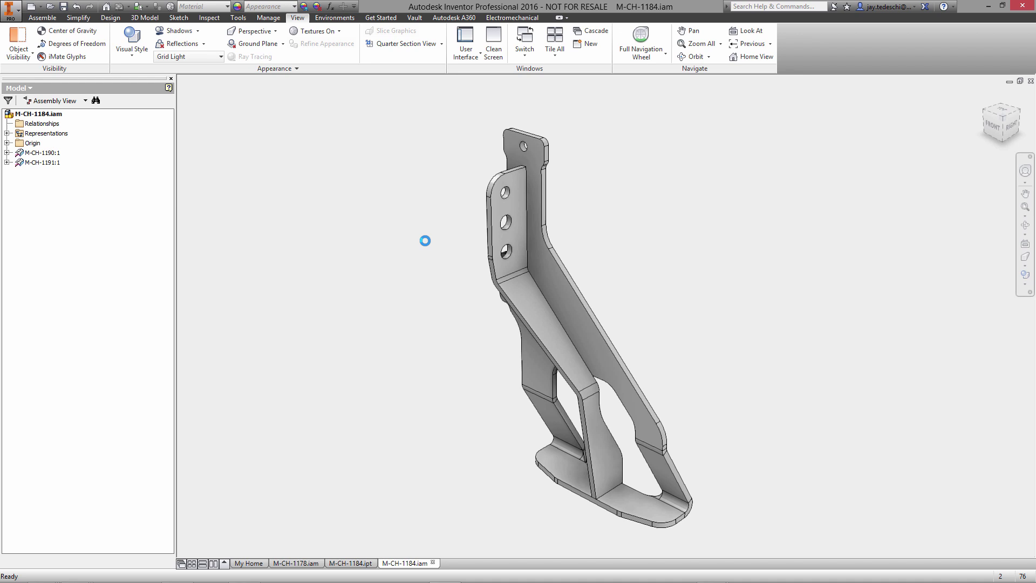
Convert M-CH-1184.iam to an ISO weldment with Aluminum 6061 Welded beads, then edit its Welds.
{"action": "left_click", "coordinate": [334, 18]}
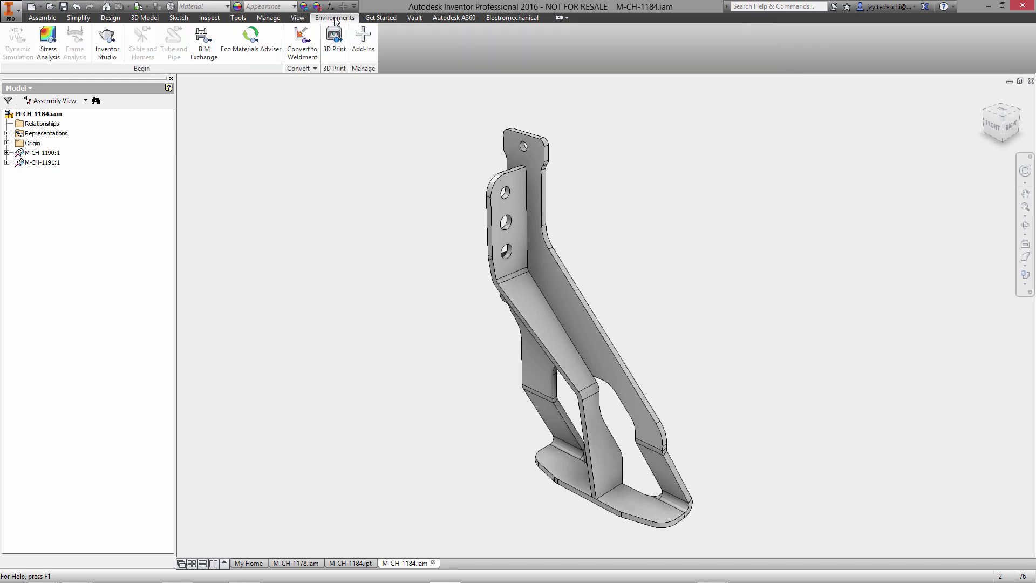
{"action": "left_click", "coordinate": [306, 42]}
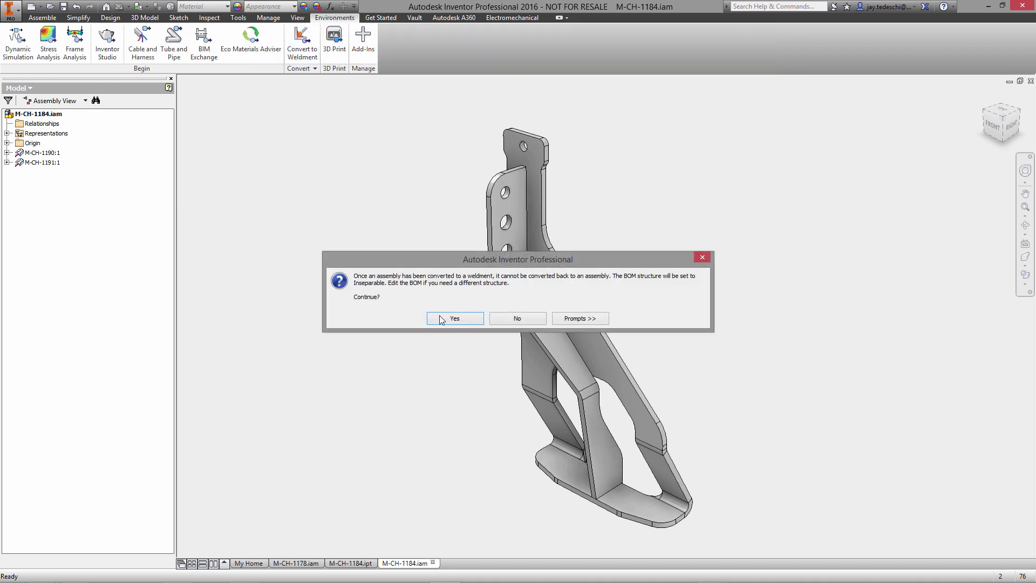
{"action": "left_click", "coordinate": [453, 319]}
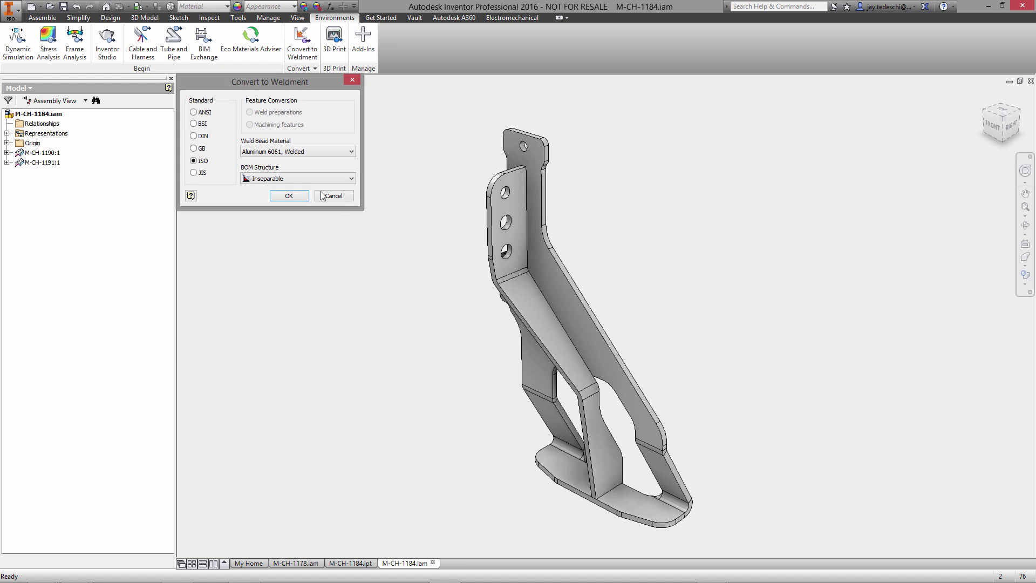
{"action": "left_click", "coordinate": [289, 196]}
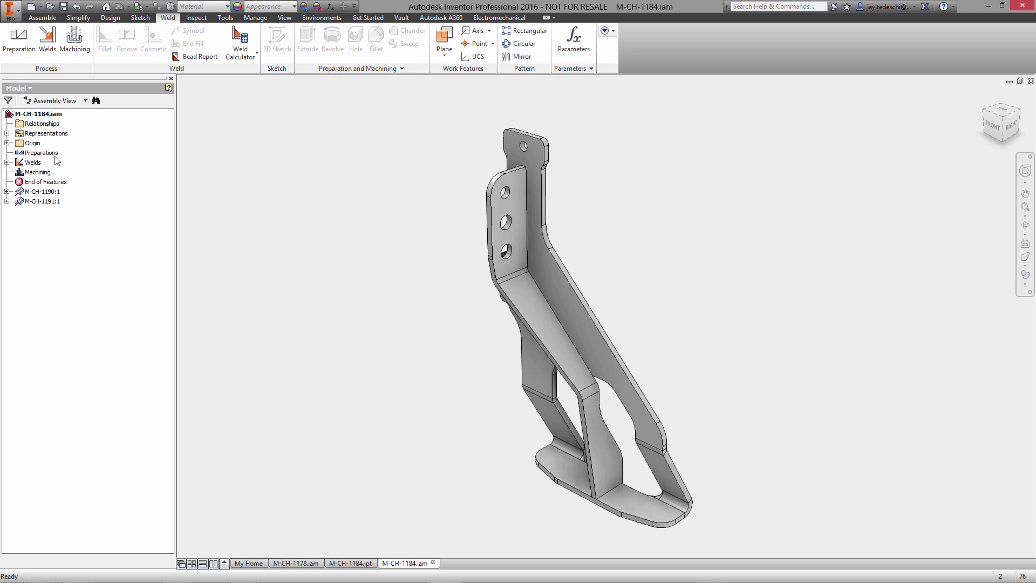
{"action": "double_click", "coordinate": [30, 163]}
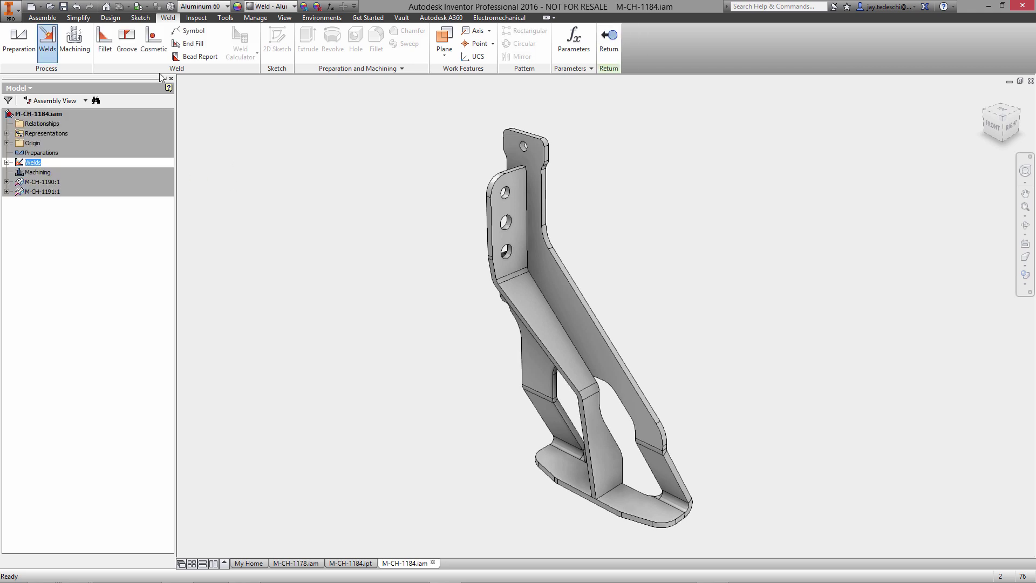
Start a 2 mm fillet weld from the front flange and angled faces to the rear plate face.
{"action": "left_click", "coordinate": [104, 38]}
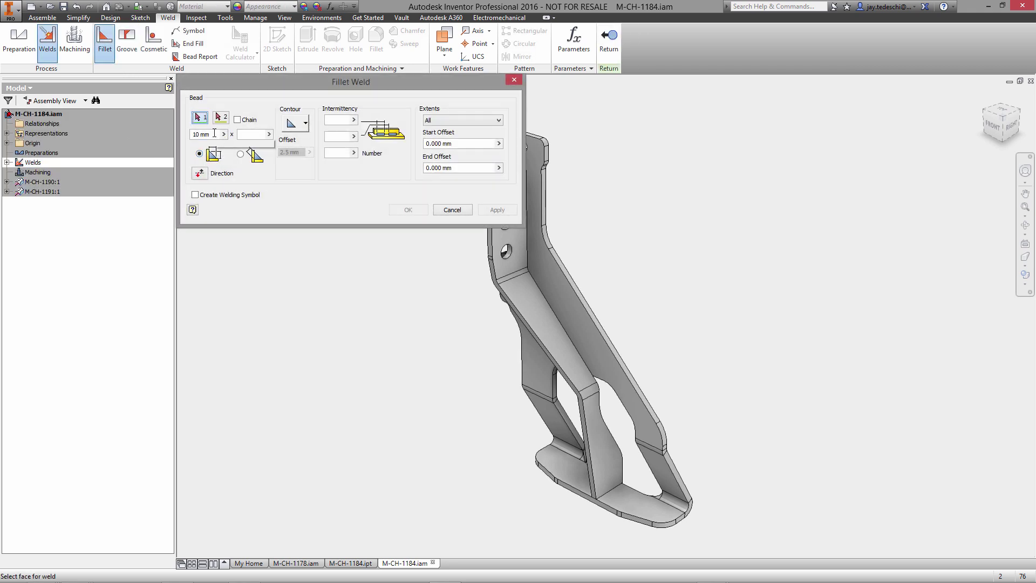
{"action": "double_click", "coordinate": [215, 133]}
{"action": "type", "text": "2"}
{"action": "key", "text": "Tab"}
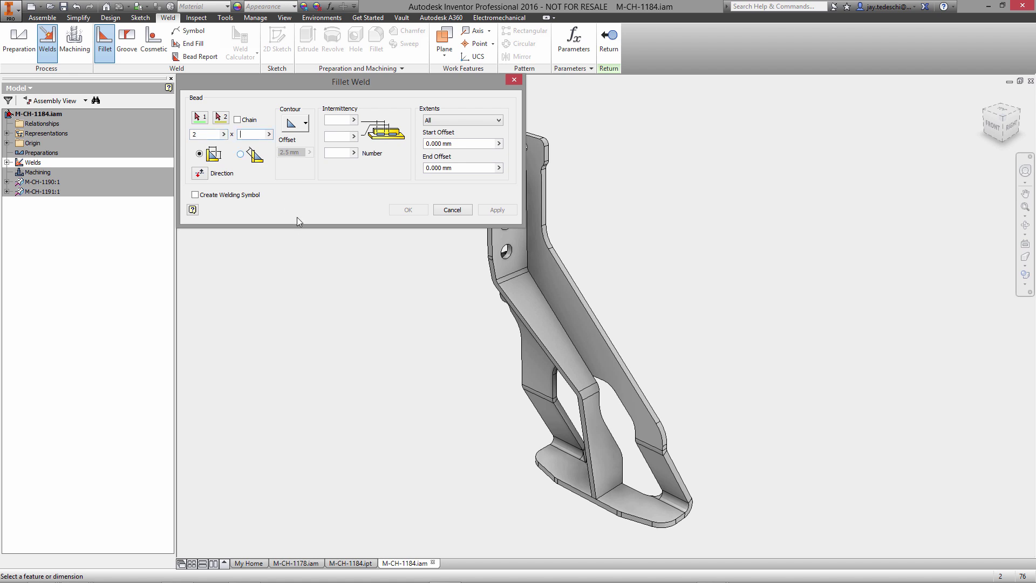
{"action": "scroll", "coordinate": [382, 318], "scroll_direction": "down", "scroll_amount": 2}
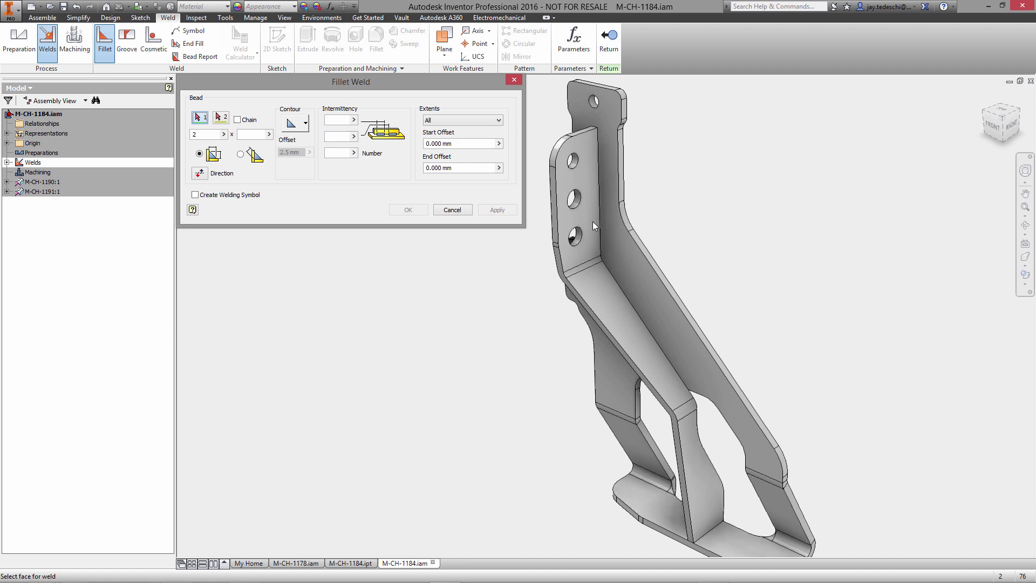
{"action": "left_click", "coordinate": [592, 221]}
{"action": "left_click", "coordinate": [600, 296]}
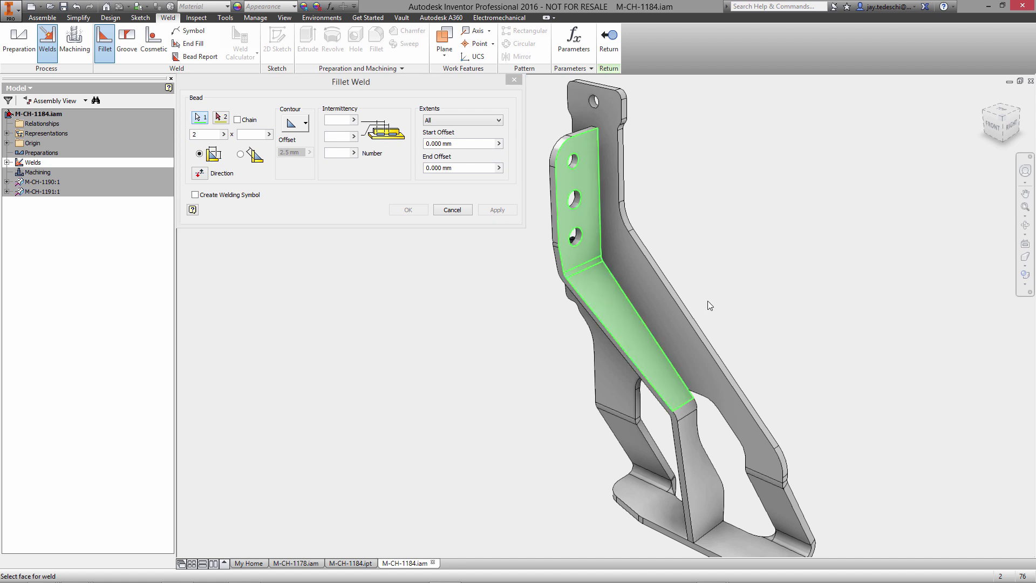
{"action": "right_click", "coordinate": [797, 245]}
{"action": "left_click", "coordinate": [839, 251]}
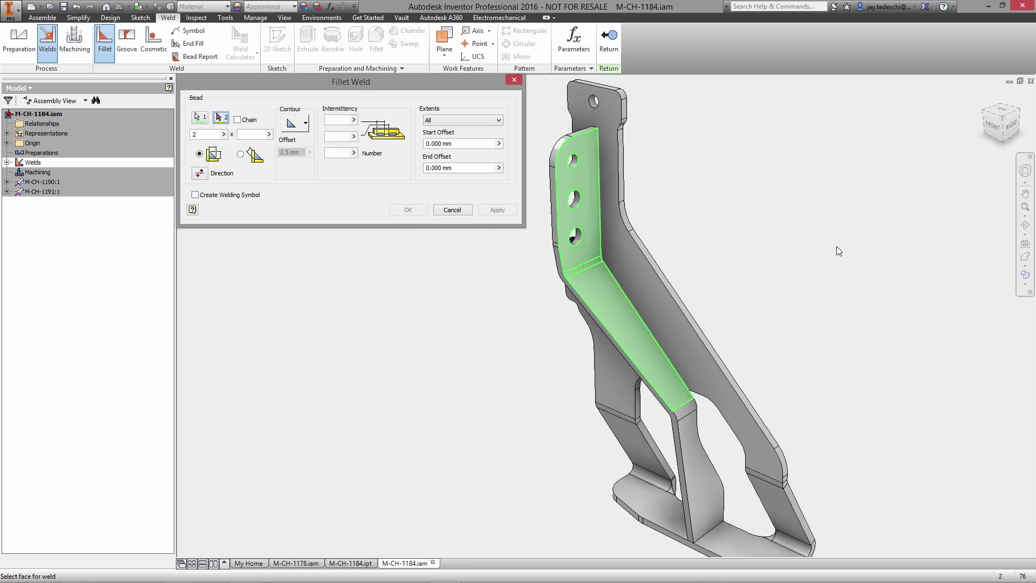
{"action": "left_click", "coordinate": [635, 266]}
{"action": "right_click", "coordinate": [772, 254]}
{"action": "left_click", "coordinate": [769, 222]}
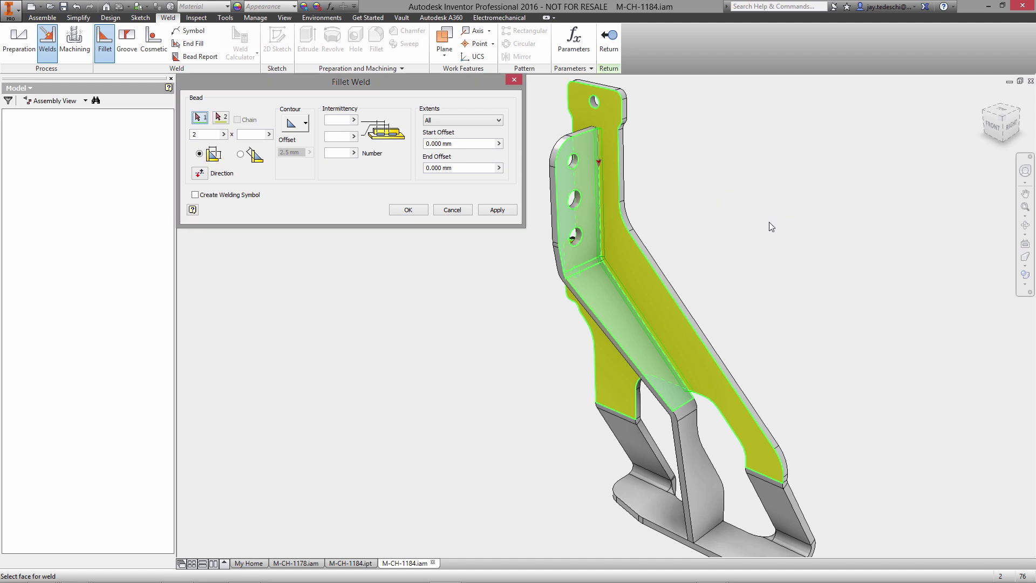
Weld the inner plate face to the bottom flange face.
{"action": "left_click", "coordinate": [705, 475]}
{"action": "right_click", "coordinate": [811, 340]}
{"action": "left_click", "coordinate": [857, 341]}
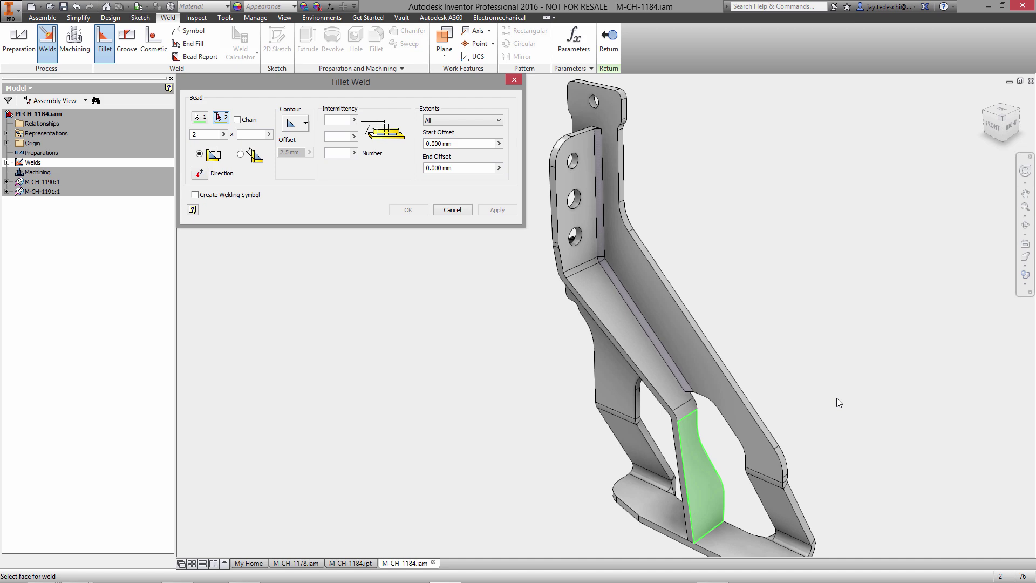
{"action": "left_click", "coordinate": [746, 539]}
{"action": "right_click", "coordinate": [861, 384]}
{"action": "left_click", "coordinate": [858, 352]}
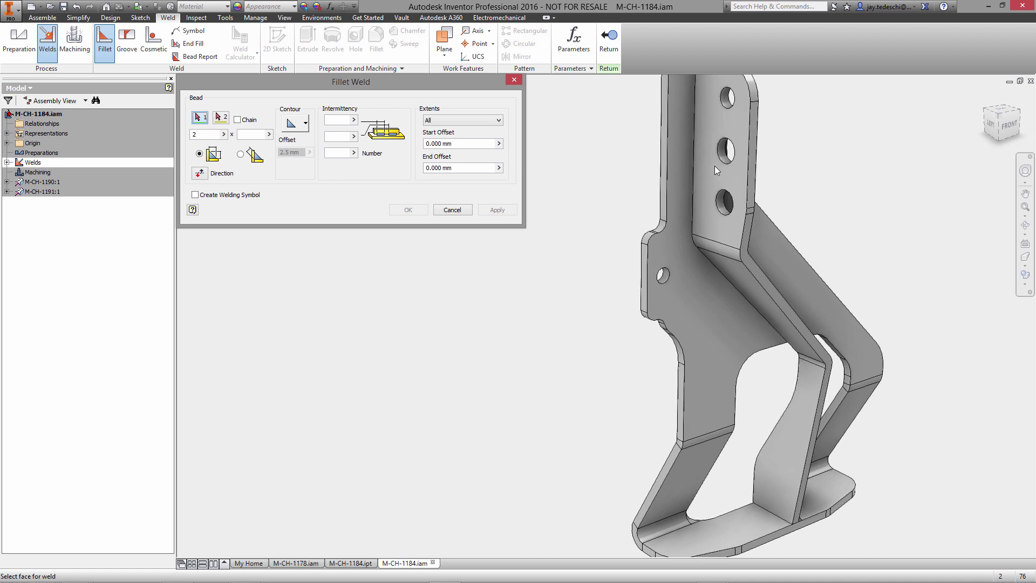
Add a fillet weld between the slanted face and the vertical plate face.
{"action": "left_click", "coordinate": [742, 281]}
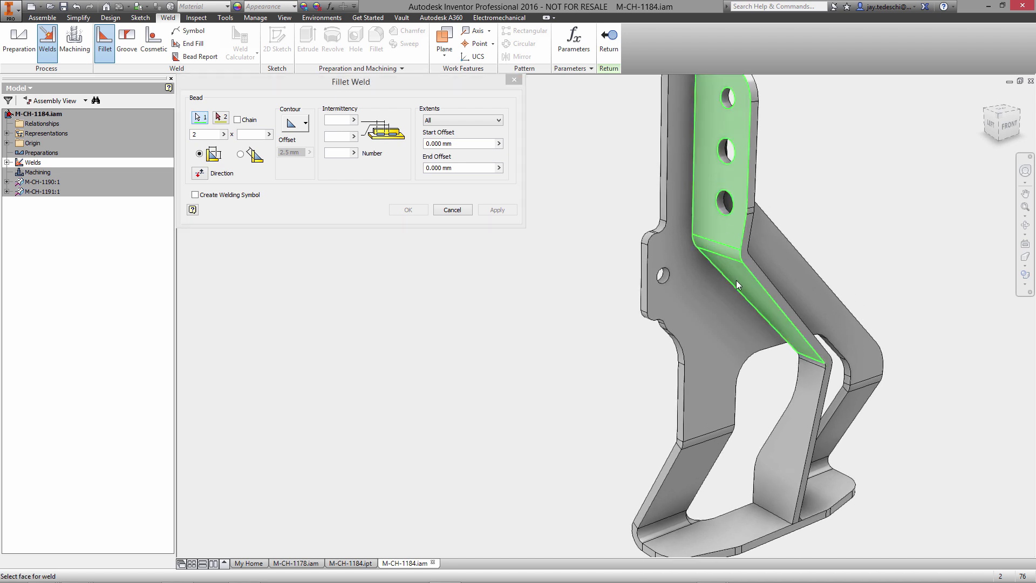
{"action": "right_click", "coordinate": [592, 283]}
{"action": "left_click", "coordinate": [615, 271]}
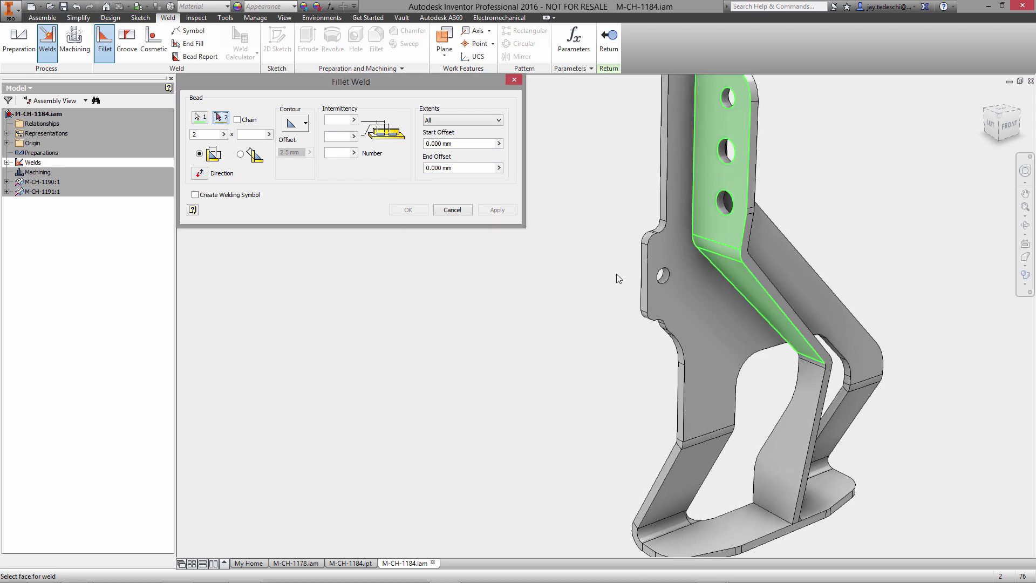
{"action": "left_click", "coordinate": [714, 293]}
{"action": "right_click", "coordinate": [542, 300]}
{"action": "left_click", "coordinate": [554, 330]}
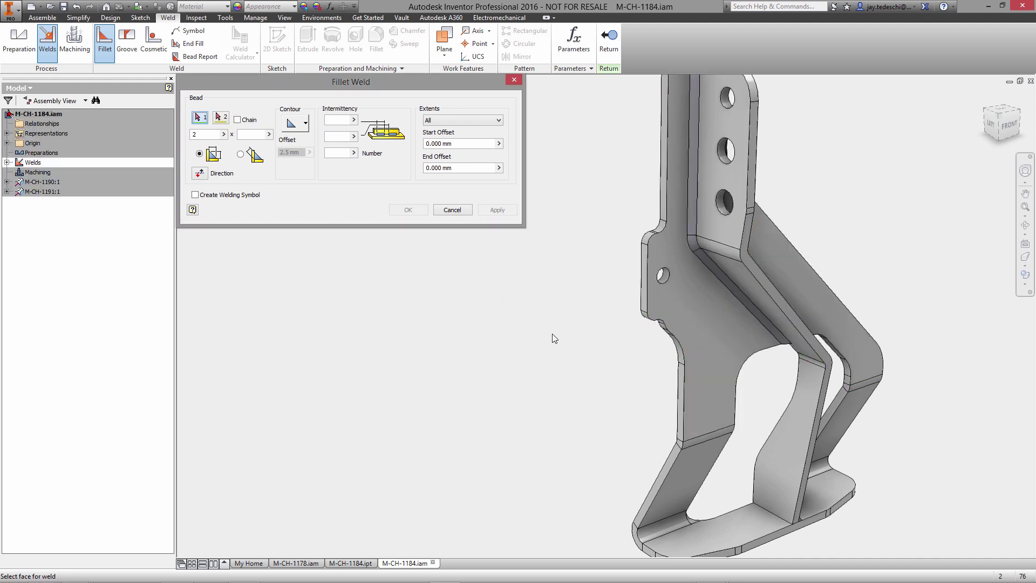
Weld the lower inner face to the bottom plate and close the weld tool.
{"action": "left_click", "coordinate": [789, 467]}
{"action": "right_click", "coordinate": [596, 401]}
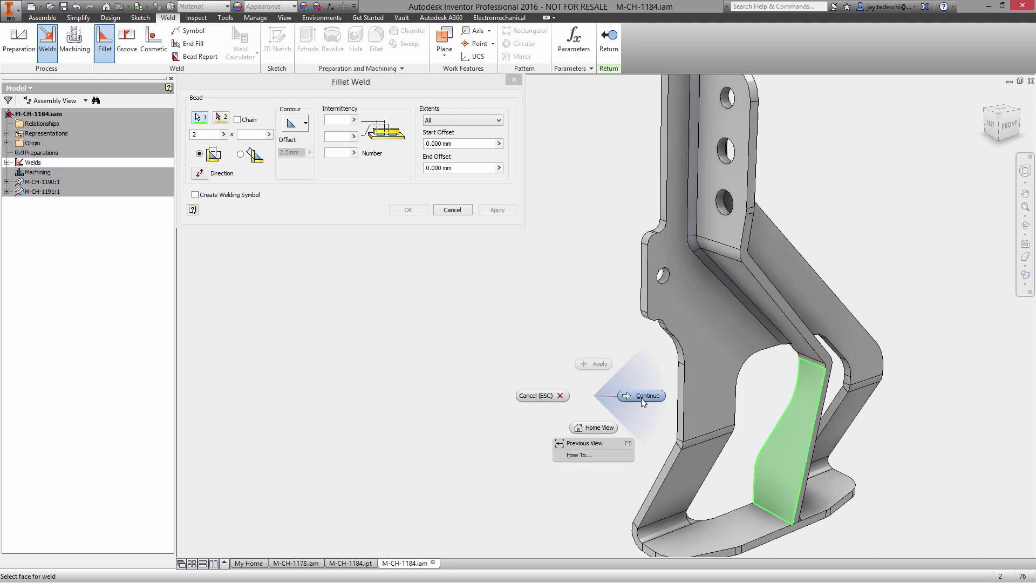
{"action": "left_click", "coordinate": [641, 397]}
{"action": "left_click", "coordinate": [733, 513]}
{"action": "right_click", "coordinate": [737, 455]}
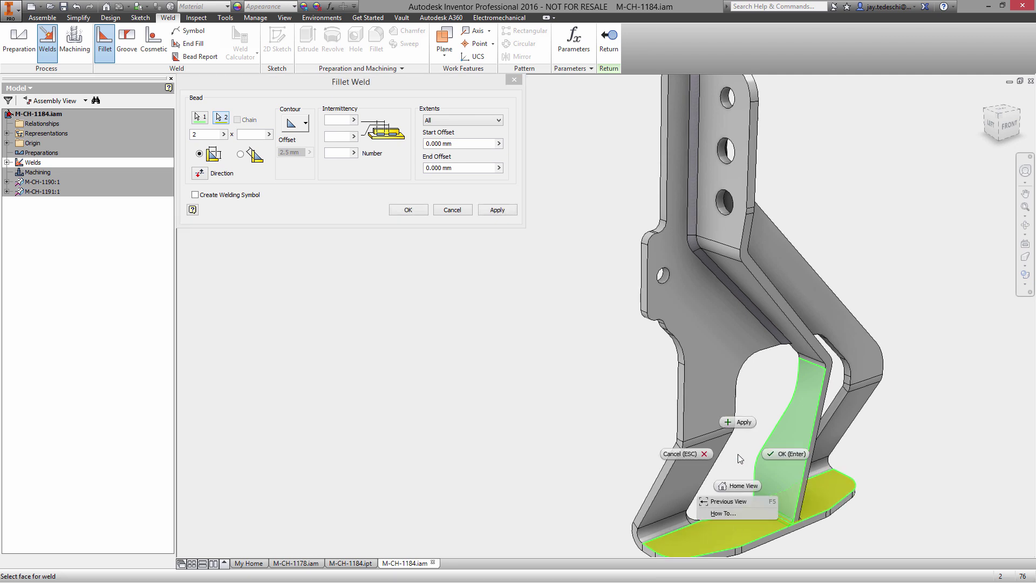
{"action": "left_click", "coordinate": [745, 419]}
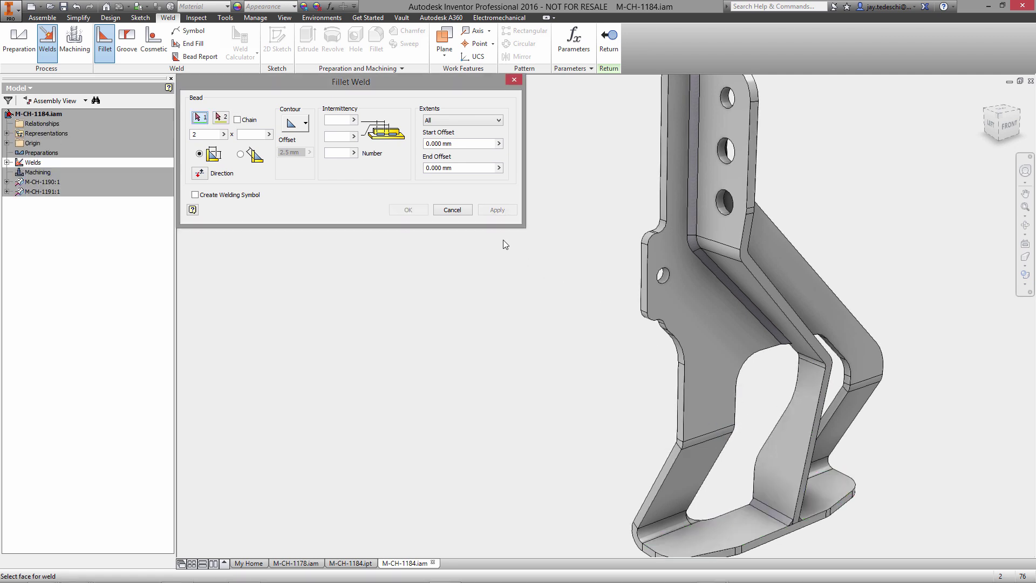
{"action": "left_click", "coordinate": [452, 209]}
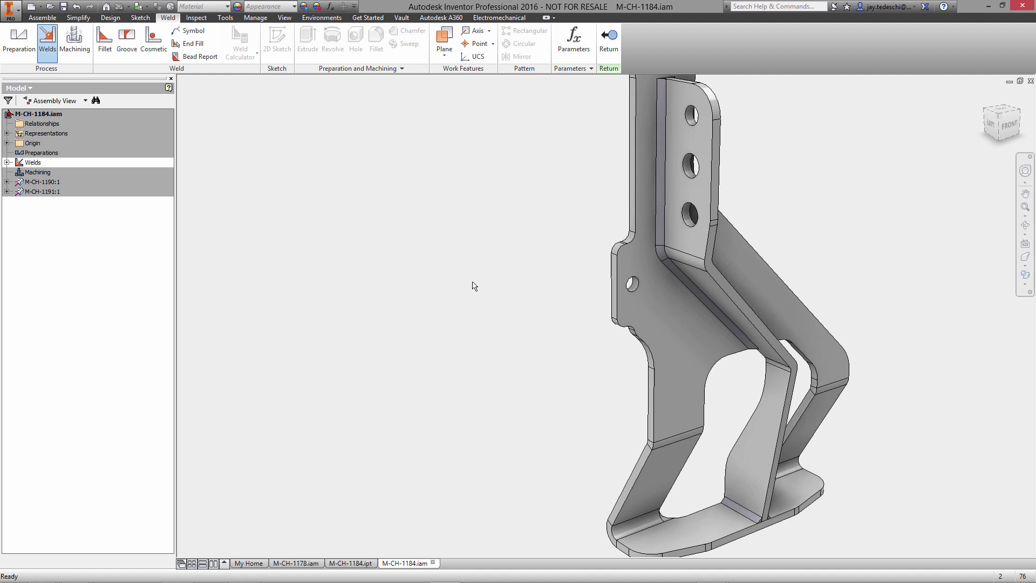
Inspect the welds, return to Home view, exit Welds, and switch to M-CH-1178.iam.
{"action": "scroll", "coordinate": [473, 286], "scroll_direction": "up", "scroll_amount": 5}
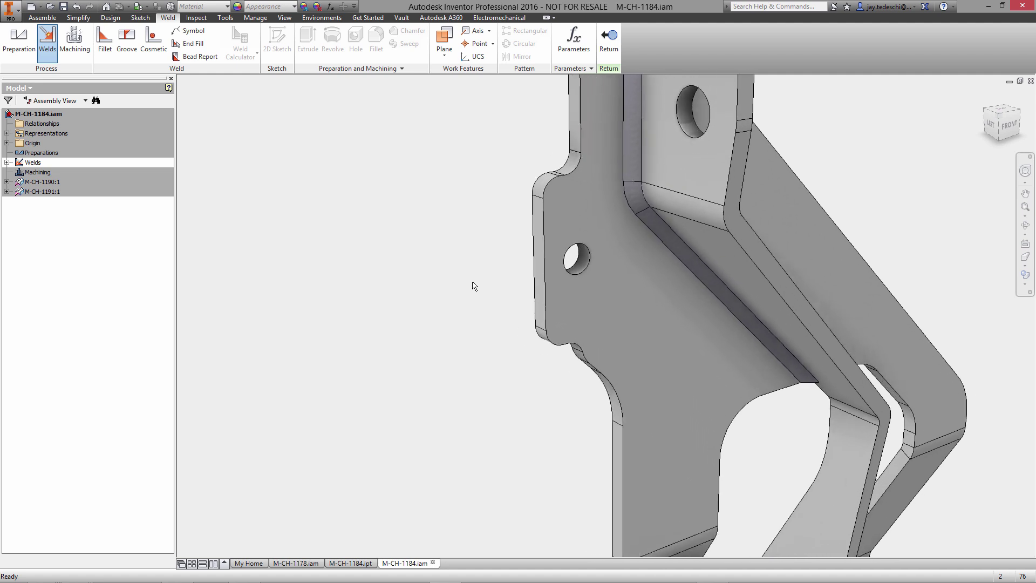
{"action": "scroll", "coordinate": [473, 286], "scroll_direction": "up", "scroll_amount": 3}
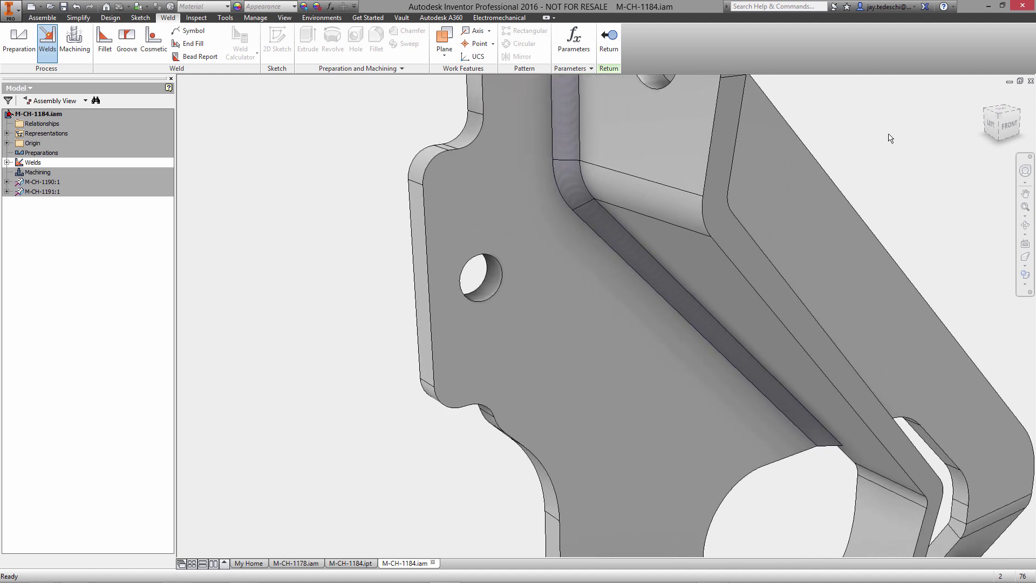
{"action": "key", "text": "Home"}
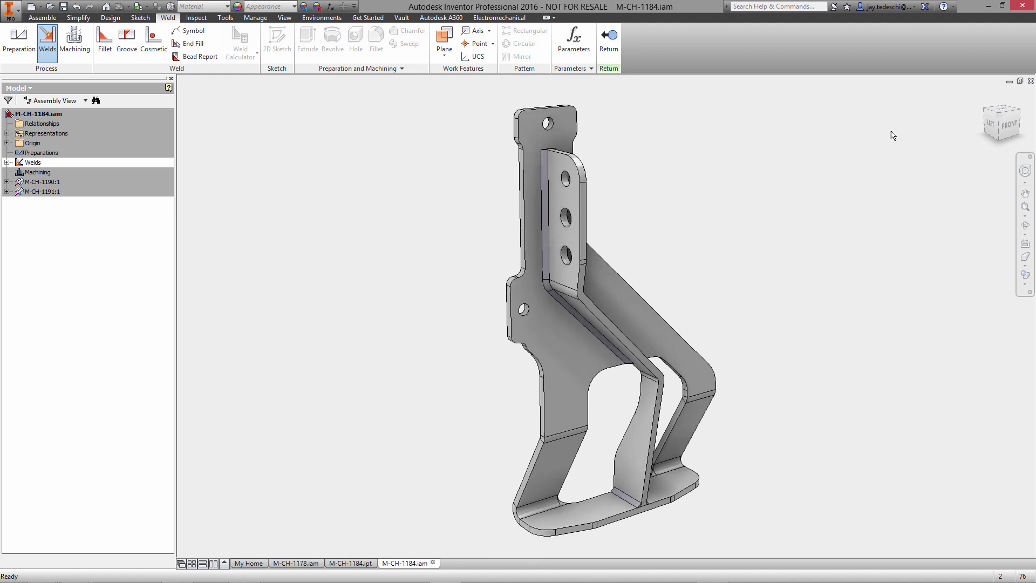
{"action": "left_click", "coordinate": [985, 95]}
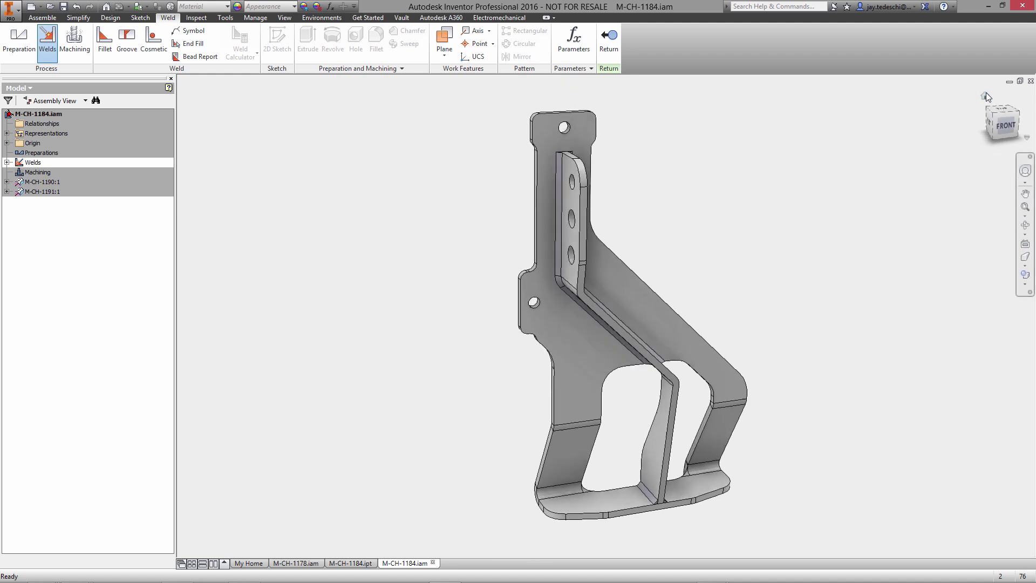
{"action": "left_click", "coordinate": [609, 39]}
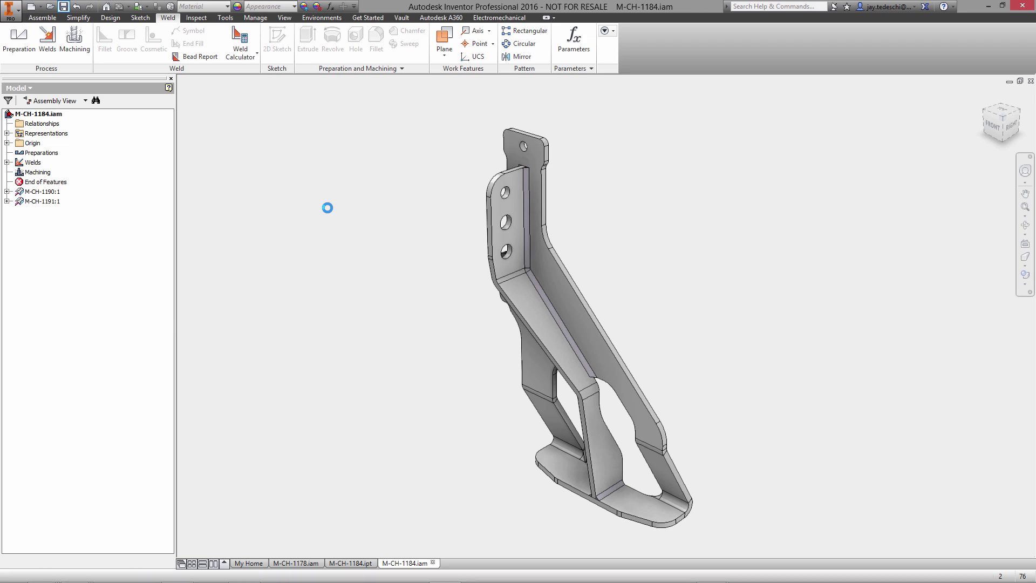
{"action": "left_click", "coordinate": [297, 563]}
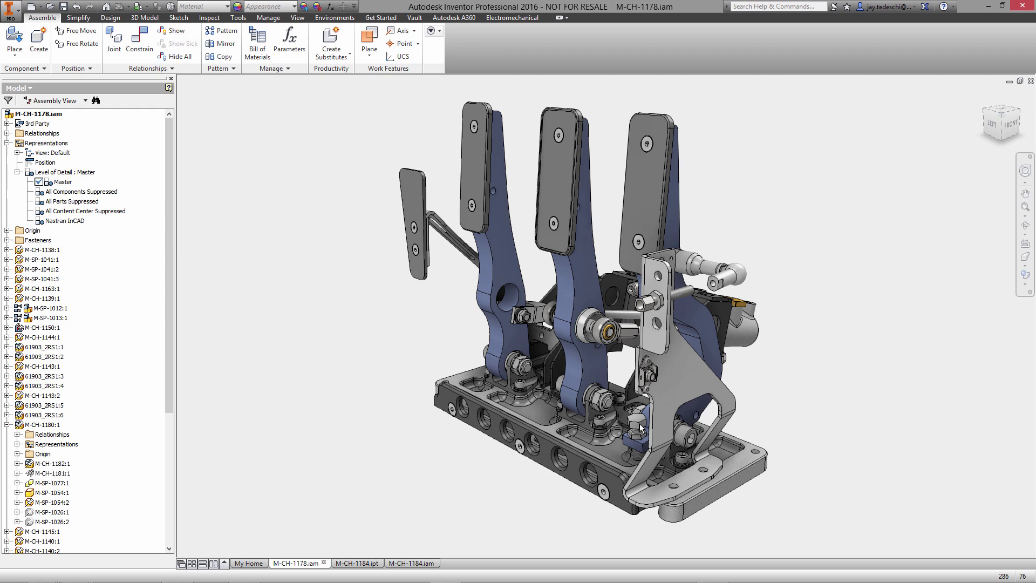
Inside M-CH-1182, replace the M-CH-1183 bracket with the M-CH-1184.iam weldment.
{"action": "double_click", "coordinate": [662, 385]}
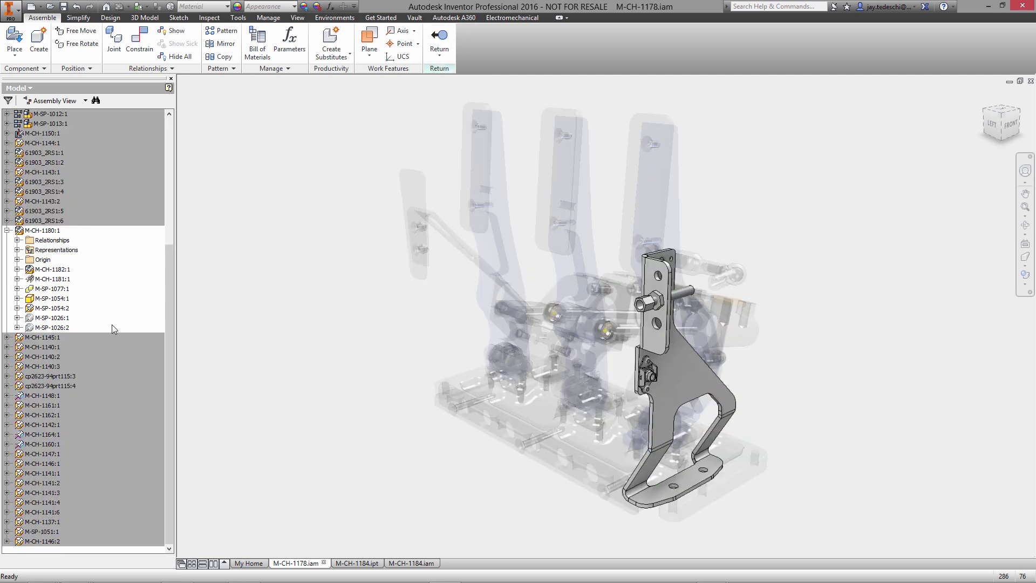
{"action": "double_click", "coordinate": [679, 372]}
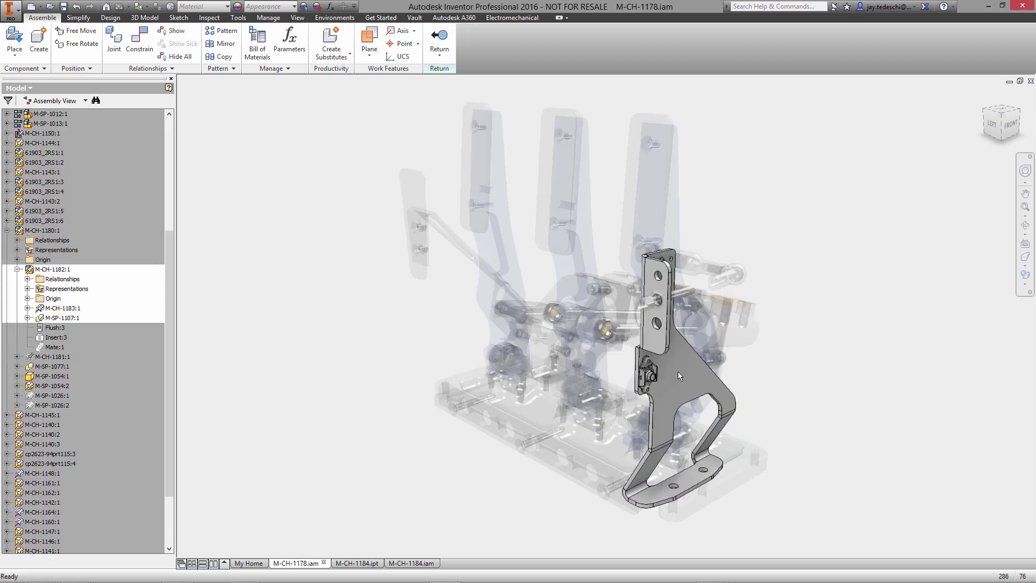
{"action": "left_click", "coordinate": [65, 308]}
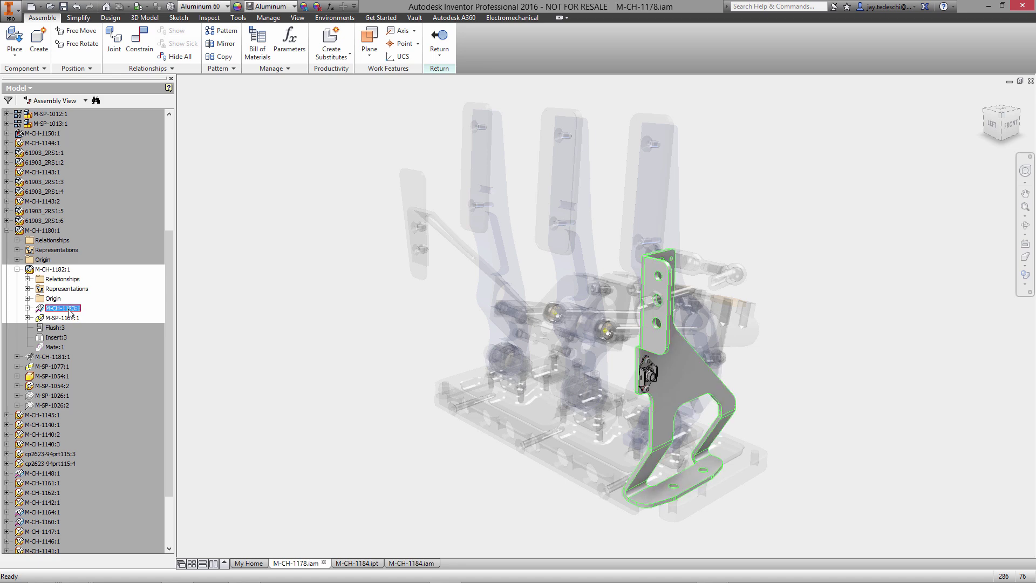
{"action": "right_click", "coordinate": [65, 308]}
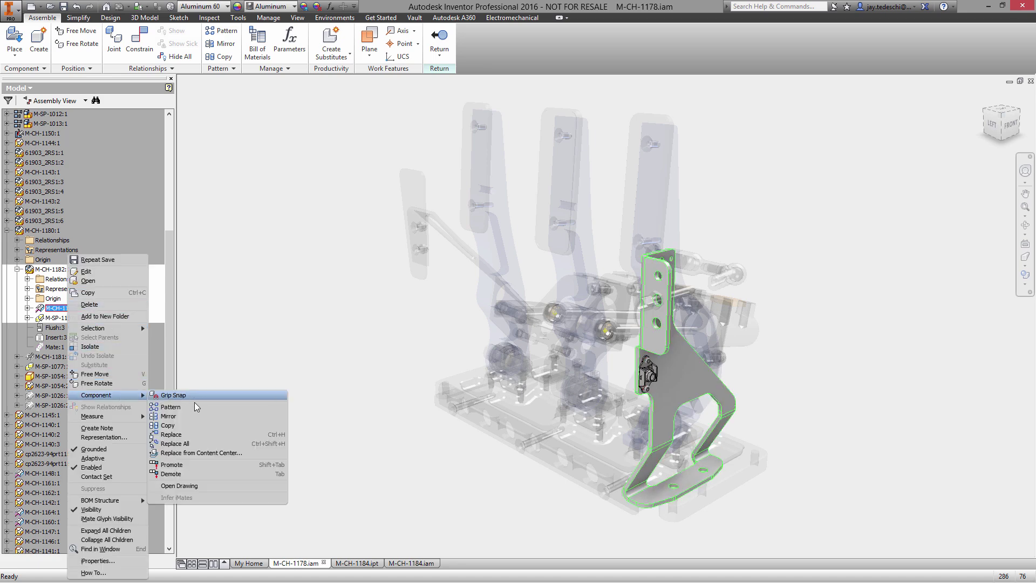
{"action": "left_click", "coordinate": [312, 395]}
{"action": "key", "text": "p"}
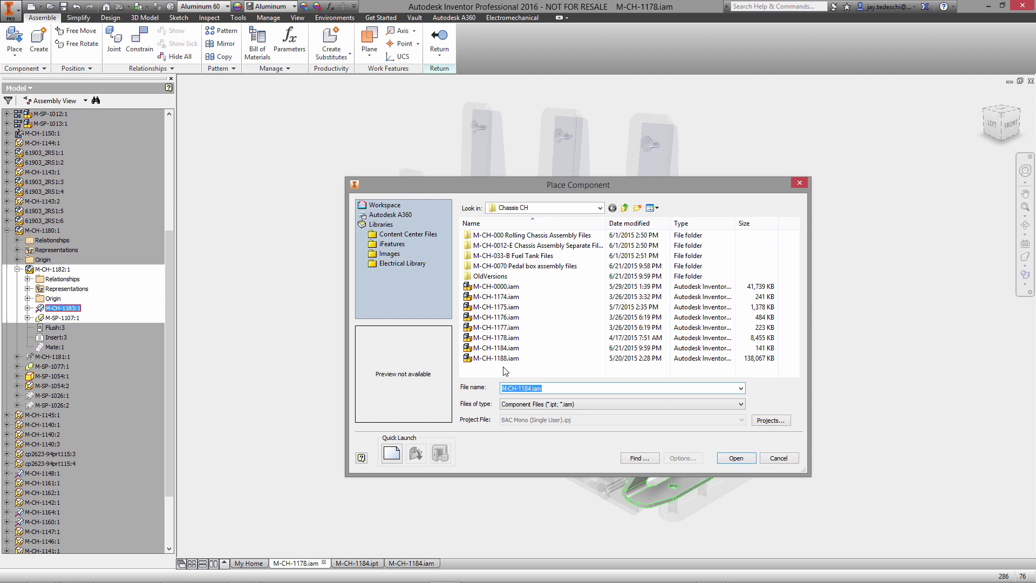
{"action": "left_click", "coordinate": [513, 348]}
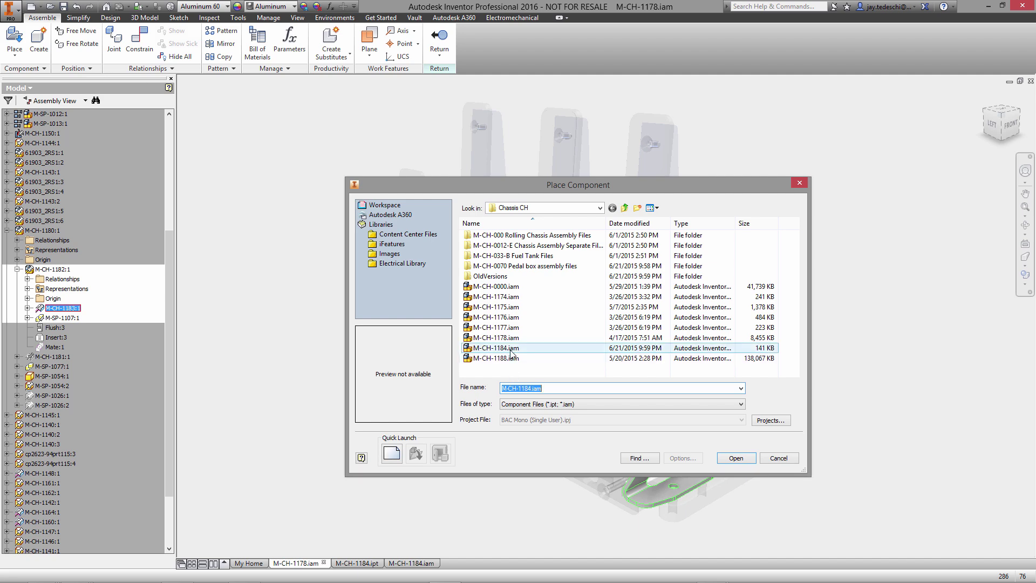
{"action": "left_click", "coordinate": [737, 459]}
{"action": "left_click", "coordinate": [488, 327]}
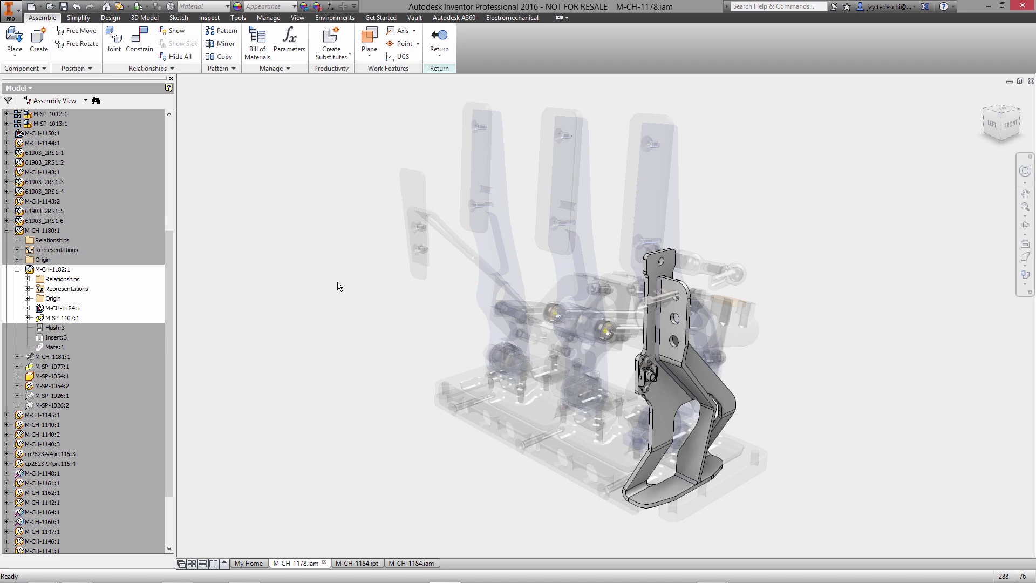
Finish the in-place edit and select the M-CH-1182 subassembly in the browser.
{"action": "right_click", "coordinate": [297, 263]}
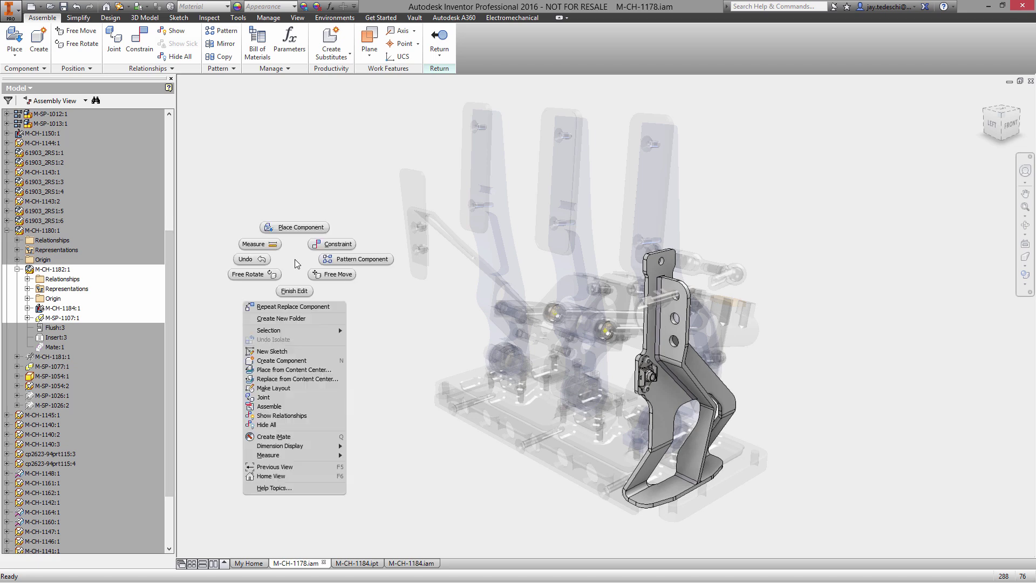
{"action": "left_click", "coordinate": [296, 290]}
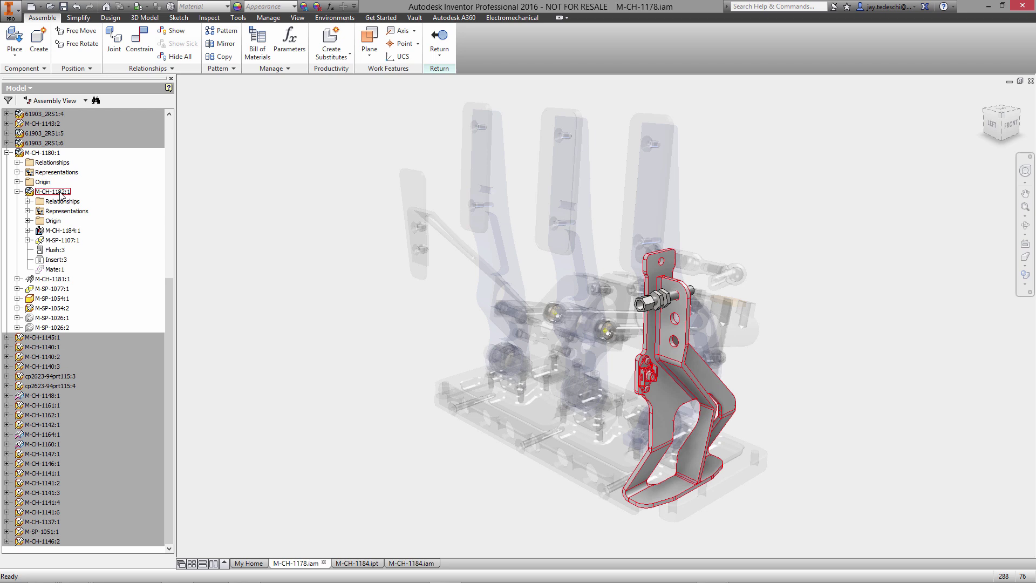
{"action": "left_click", "coordinate": [60, 192]}
{"action": "right_click", "coordinate": [61, 196]}
Open M-CH-1182 in its own window and change the scene lighting style.
{"action": "left_click", "coordinate": [89, 199]}
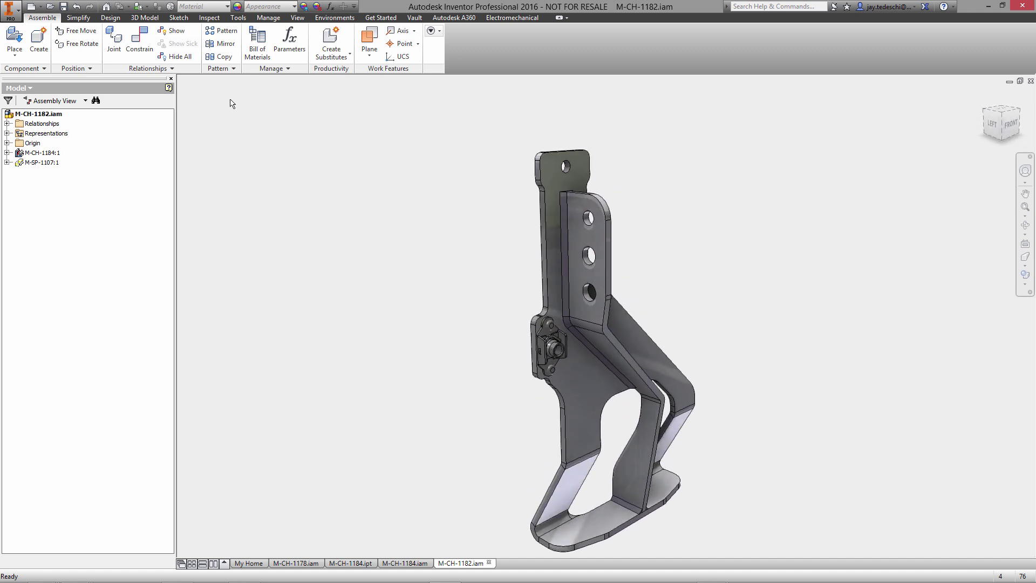
{"action": "left_click", "coordinate": [297, 18]}
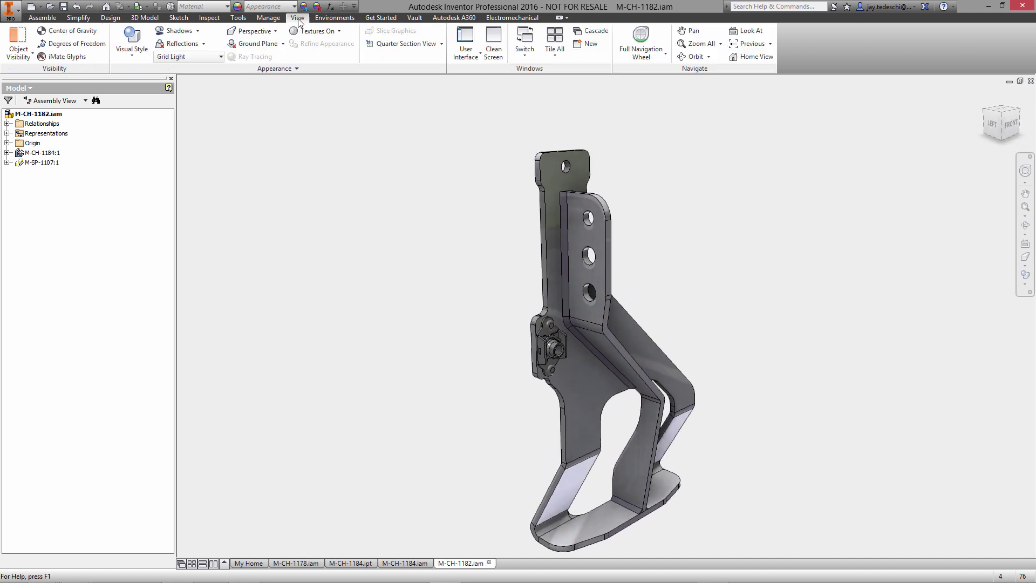
{"action": "left_click", "coordinate": [218, 56]}
{"action": "left_click", "coordinate": [178, 166]}
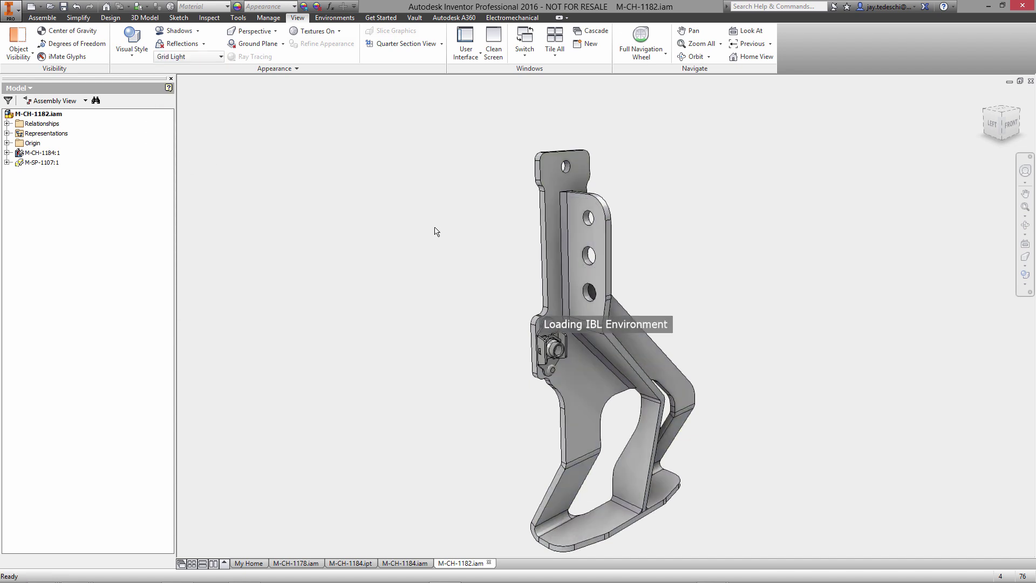
Copy the M-SP-1107 nut and place a second copy beside the bracket's top end.
{"action": "left_click", "coordinate": [558, 351]}
{"action": "right_click", "coordinate": [556, 352]}
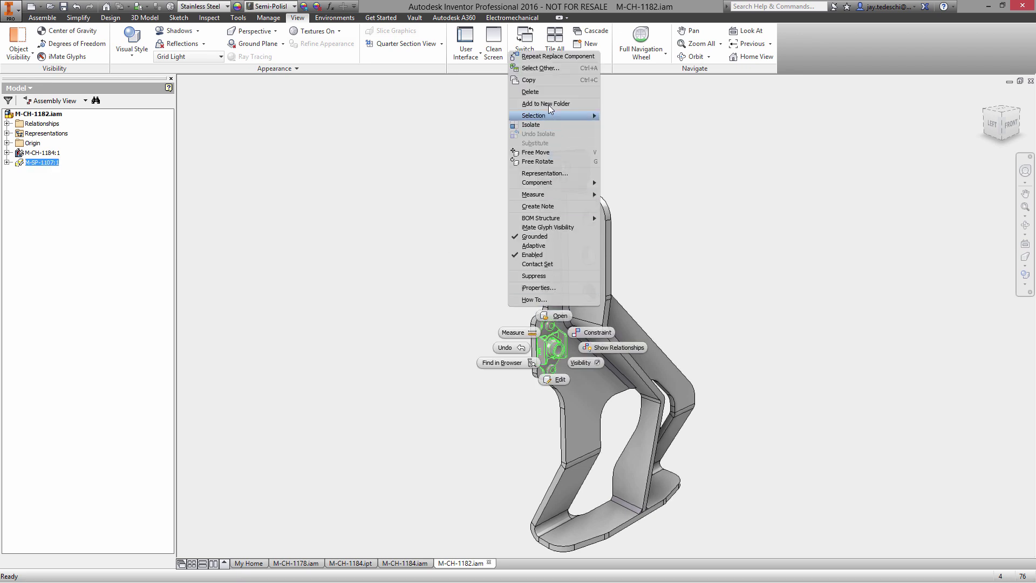
{"action": "left_click", "coordinate": [546, 81]}
{"action": "left_click", "coordinate": [493, 170]}
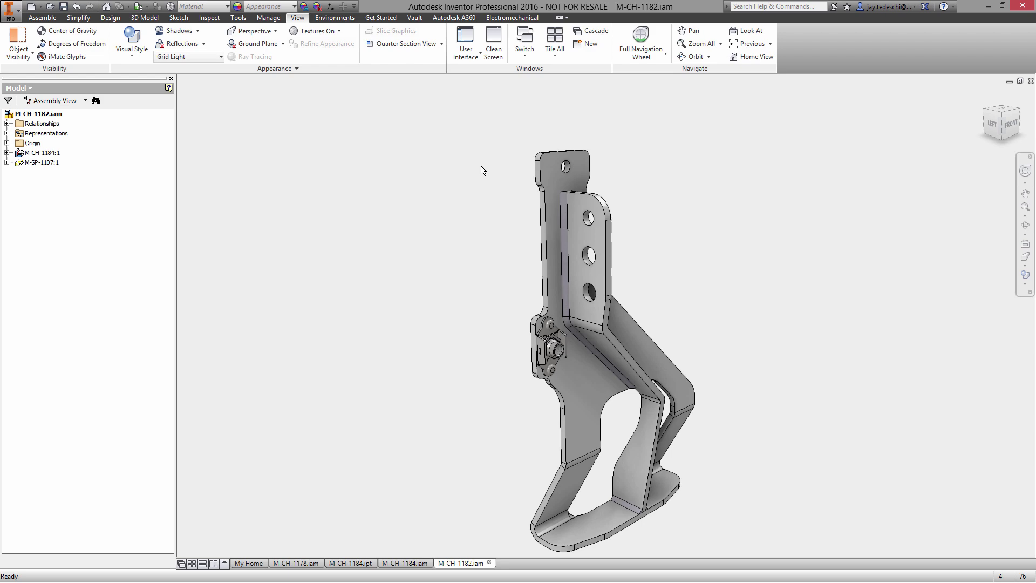
{"action": "right_click", "coordinate": [481, 171]}
{"action": "left_click", "coordinate": [477, 227]}
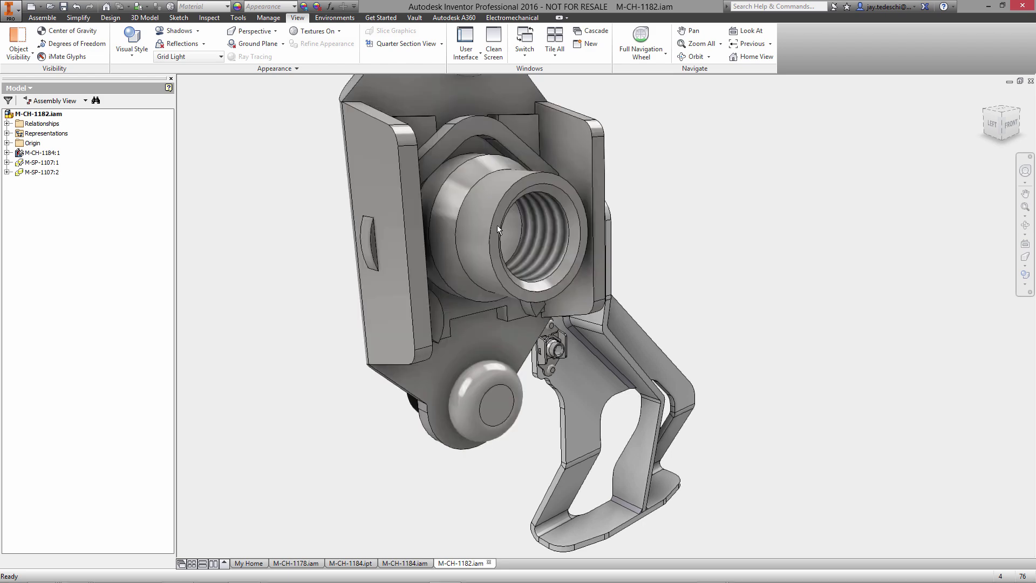
{"action": "key", "text": "F5"}
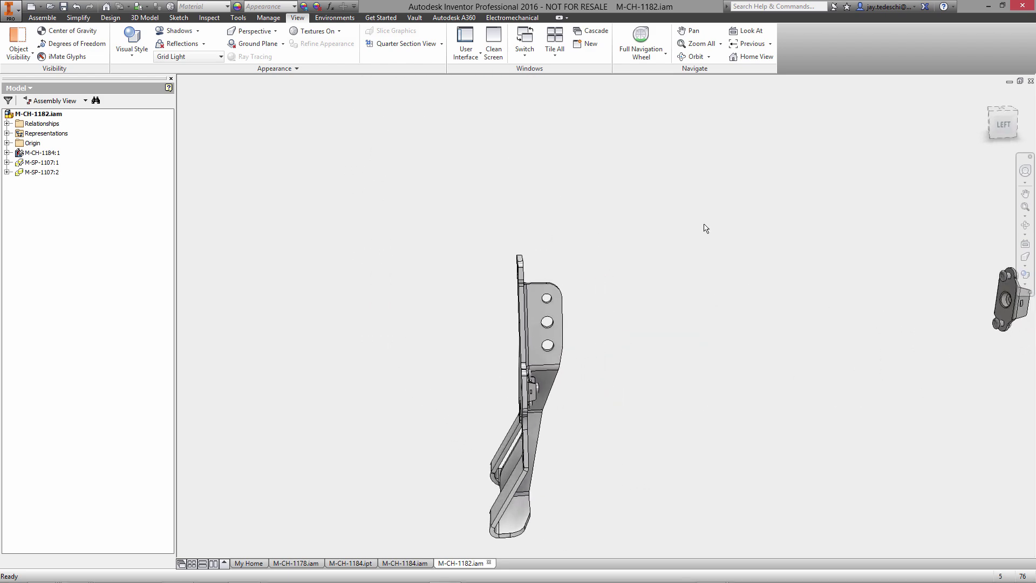
{"action": "key", "text": "F5"}
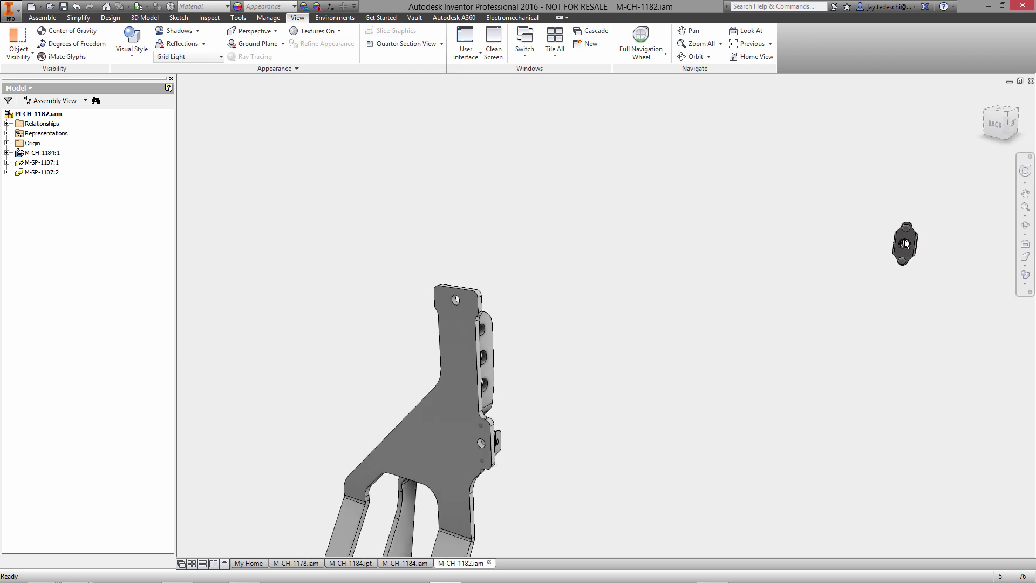
{"action": "key", "text": "v"}
{"action": "left_click", "coordinate": [512, 303]}
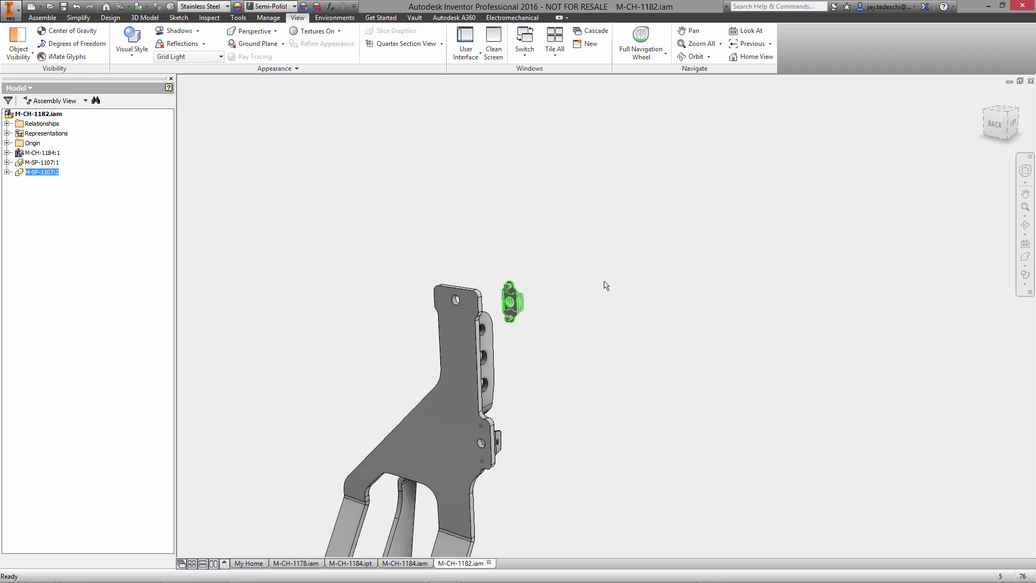
{"action": "key", "text": "F5"}
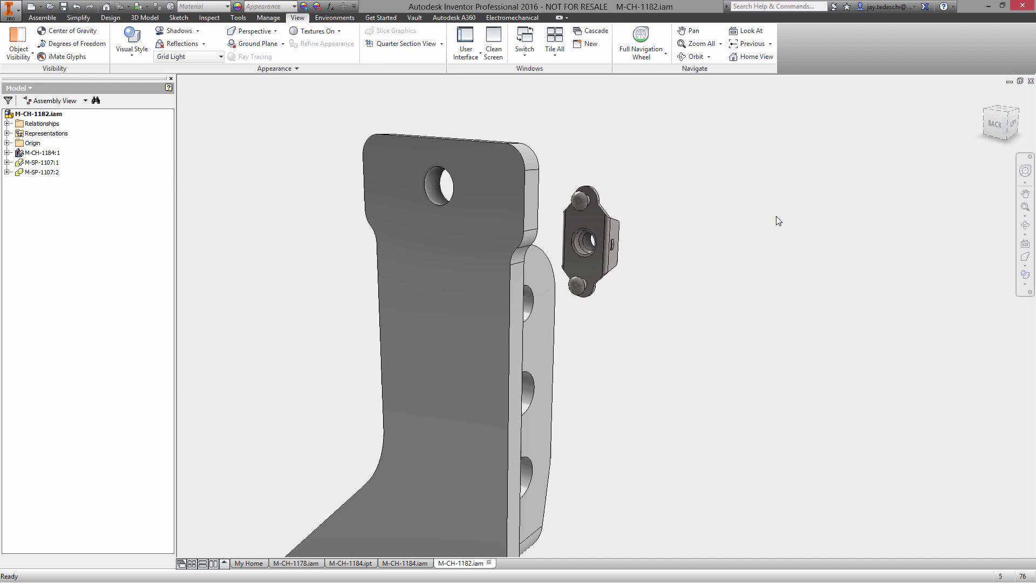
Insert-constrain the second nut's hole into the bracket's upper hole.
{"action": "right_click", "coordinate": [777, 215]}
{"action": "left_click", "coordinate": [814, 202]}
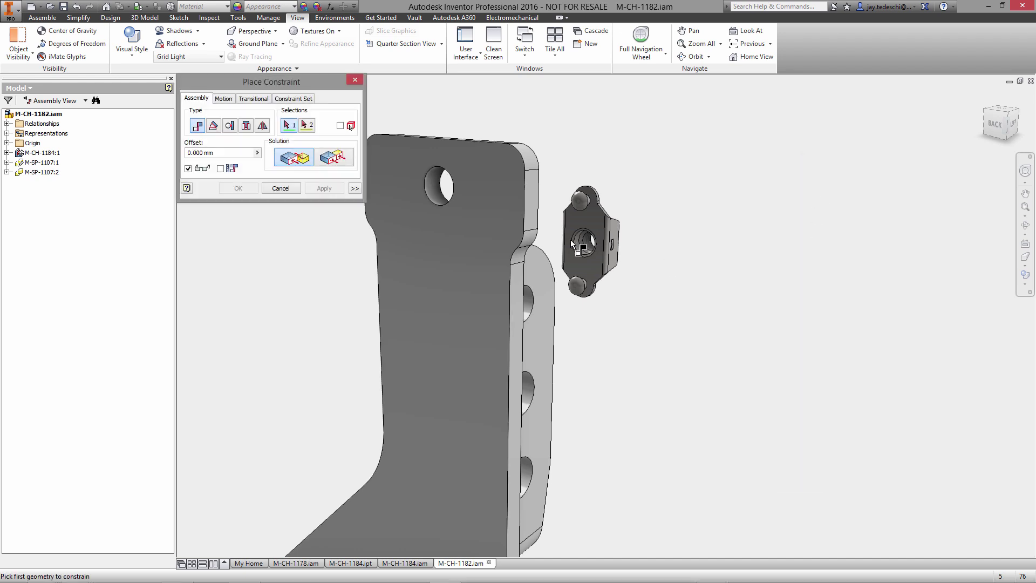
{"action": "left_click", "coordinate": [246, 126]}
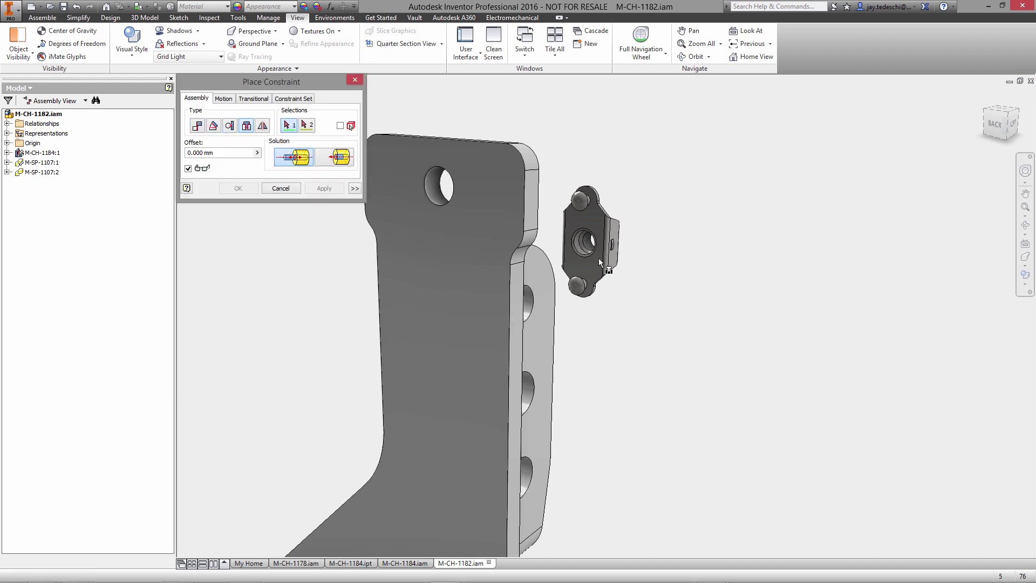
{"action": "left_click", "coordinate": [571, 245]}
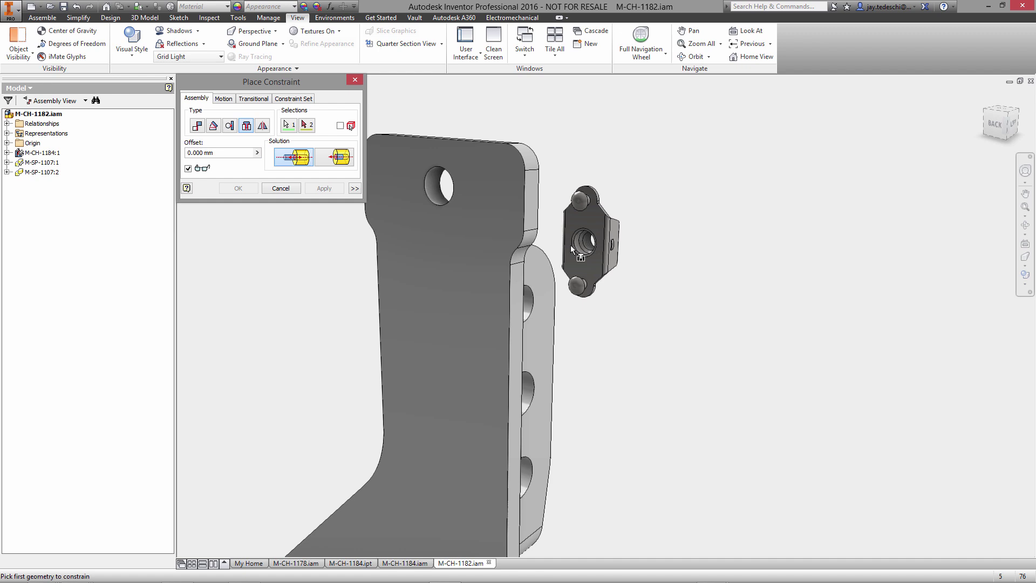
{"action": "left_click", "coordinate": [439, 195]}
{"action": "left_click", "coordinate": [324, 188]}
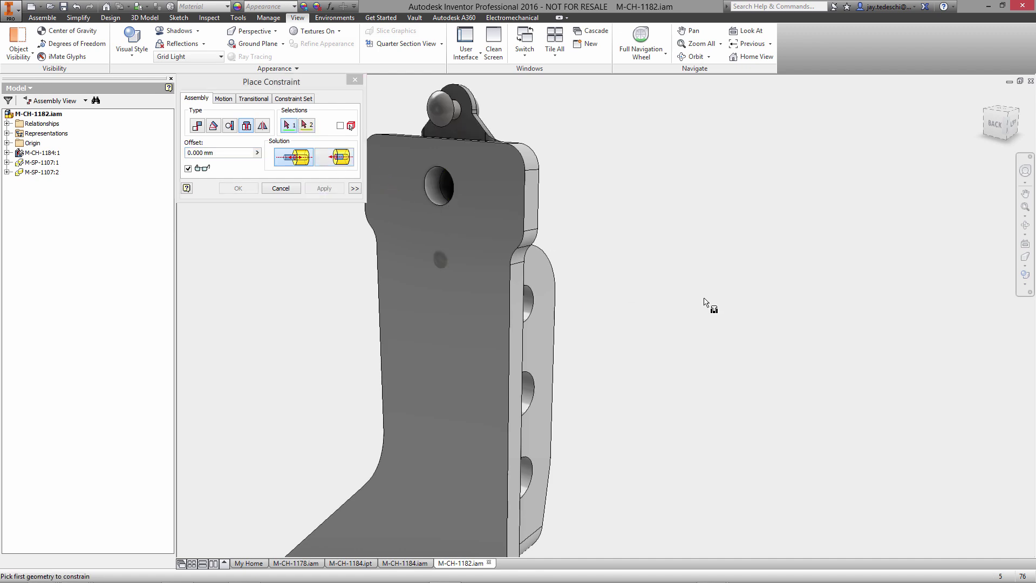
{"action": "key", "text": "F6"}
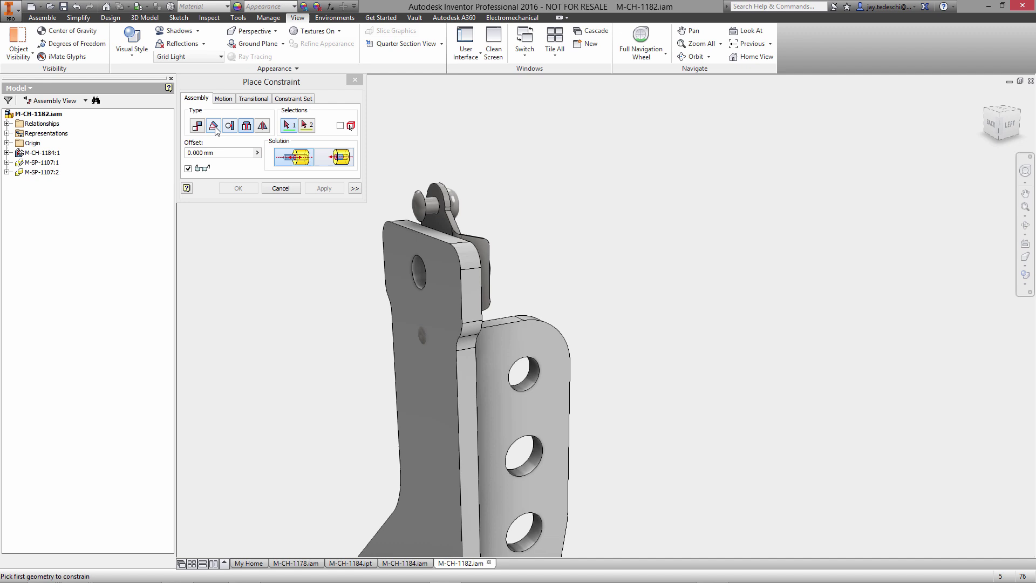
Add a 0° angle constraint between the nut's tab face and the bracket face.
{"action": "left_click", "coordinate": [215, 127]}
{"action": "left_click", "coordinate": [281, 156]}
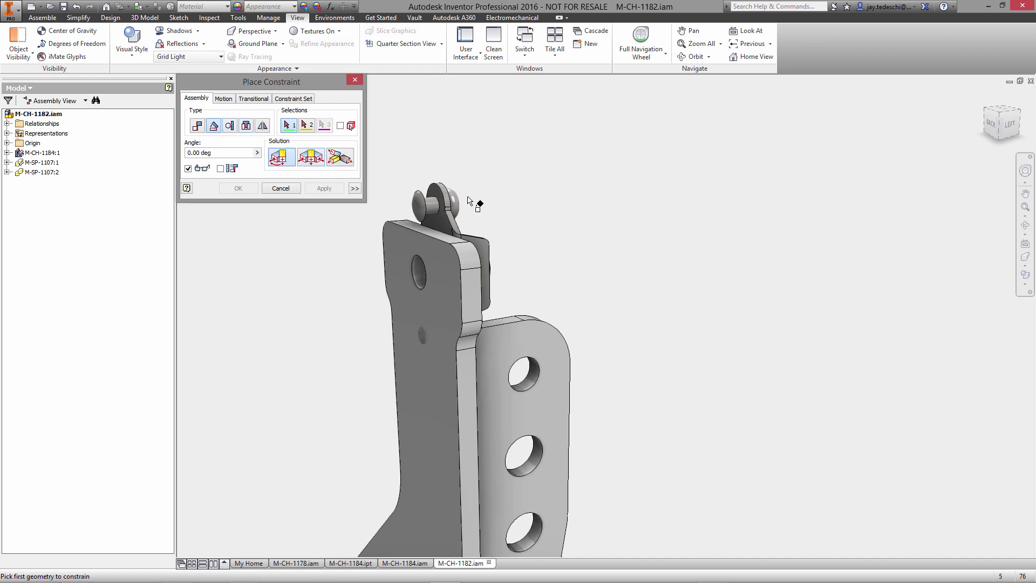
{"action": "left_click", "coordinate": [481, 246]}
{"action": "left_click", "coordinate": [432, 230]}
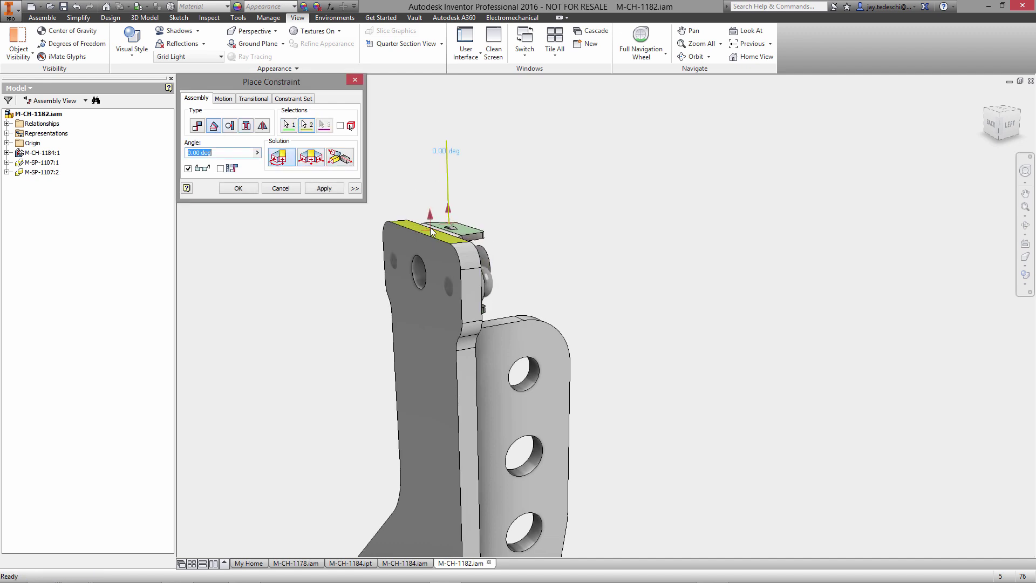
{"action": "left_click", "coordinate": [238, 188]}
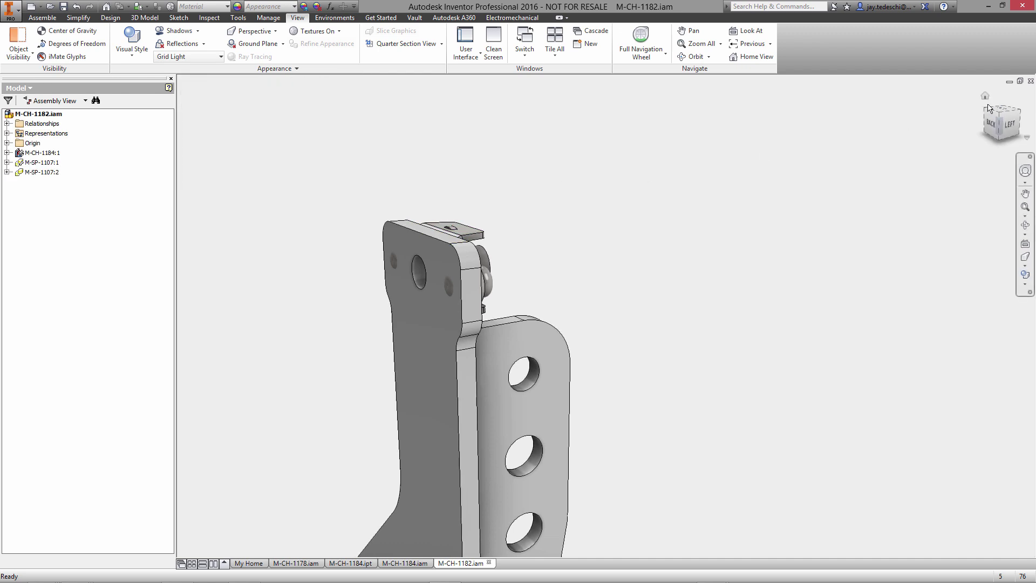
{"action": "left_click", "coordinate": [985, 97]}
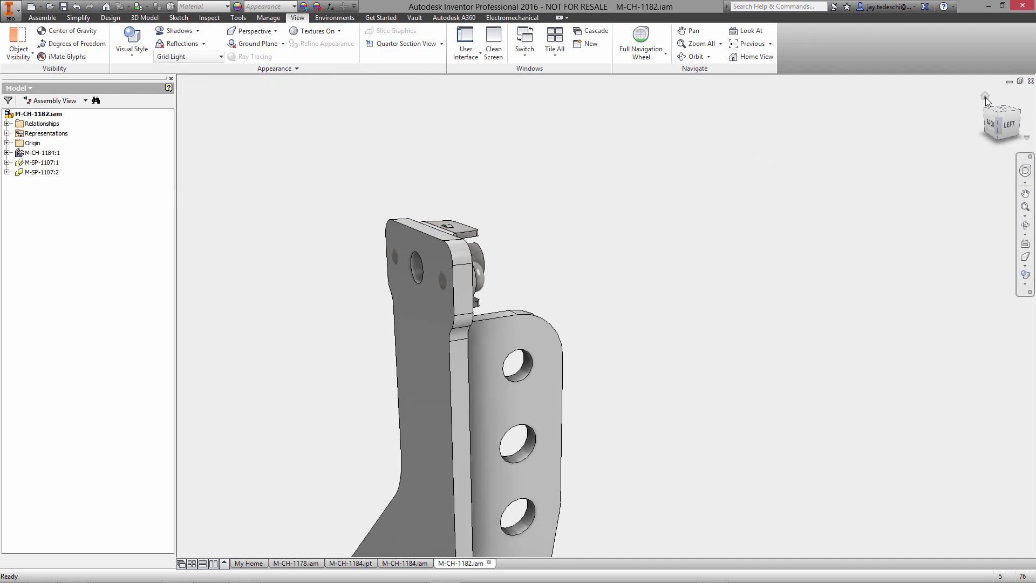
Save M-CH-1182.iam with its dependents, then return to the M-CH-1178.iam assembly.
{"action": "left_click", "coordinate": [1024, 208]}
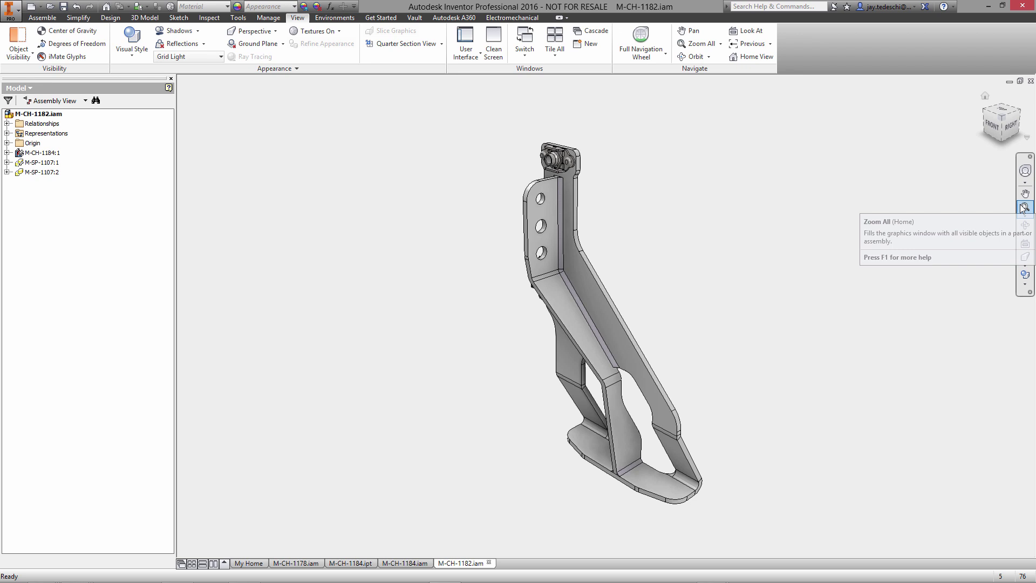
{"action": "left_click", "coordinate": [64, 6]}
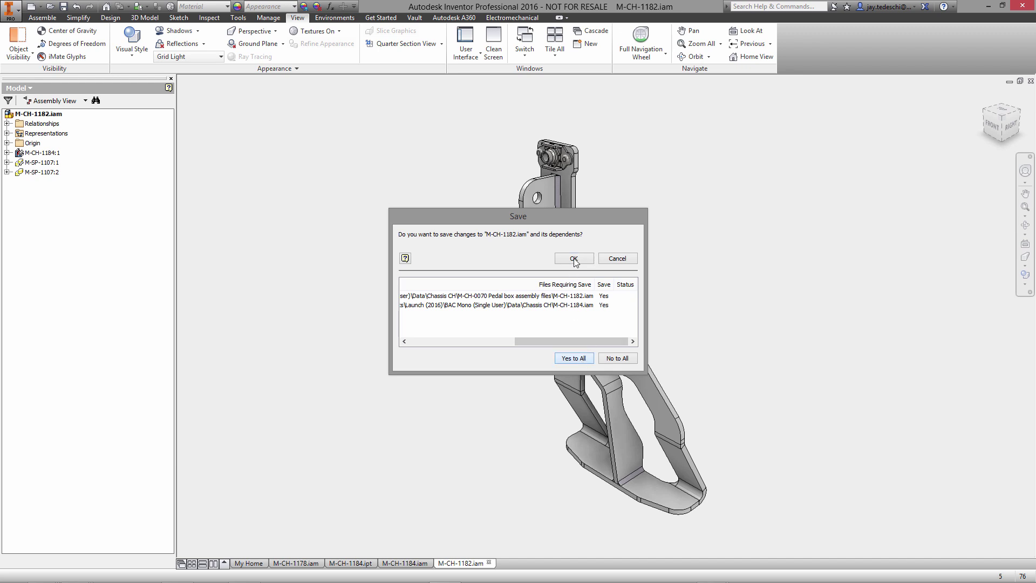
{"action": "left_click", "coordinate": [574, 259]}
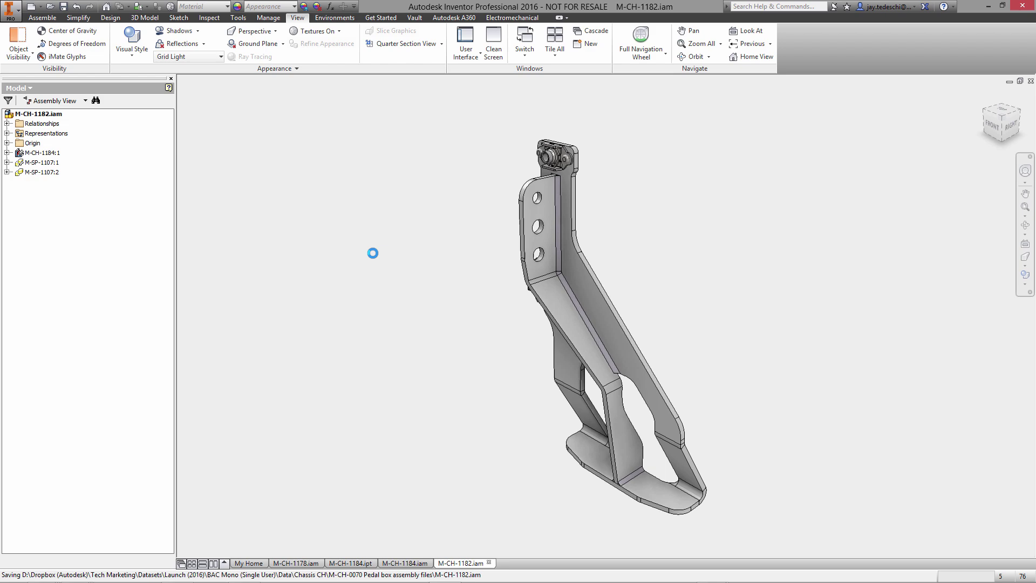
{"action": "left_click", "coordinate": [302, 561]}
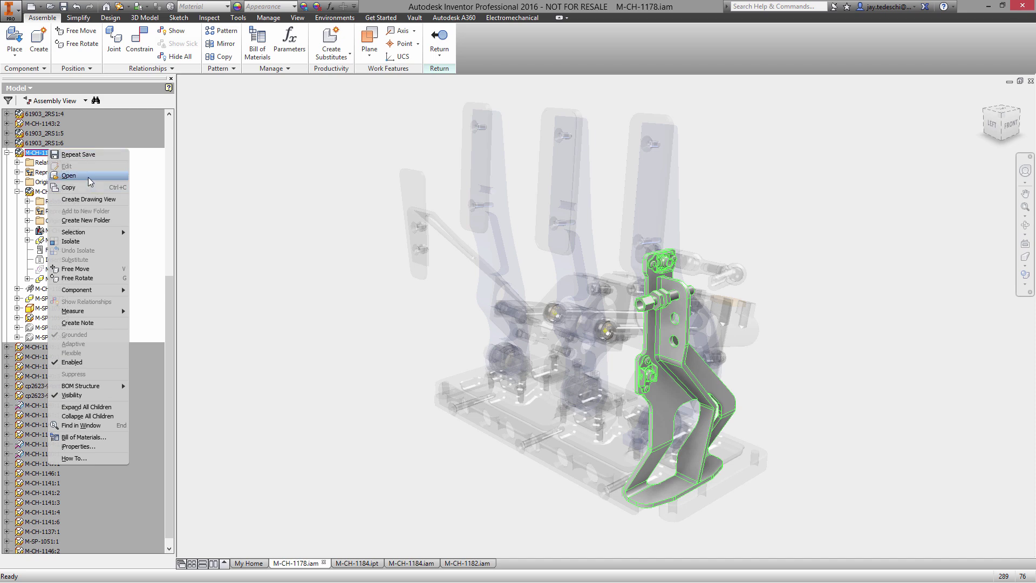
Open M-CH-1180.iam separately and turn on visibility of M-CH-1181:1's dimensioned sketch.
{"action": "left_click", "coordinate": [98, 176]}
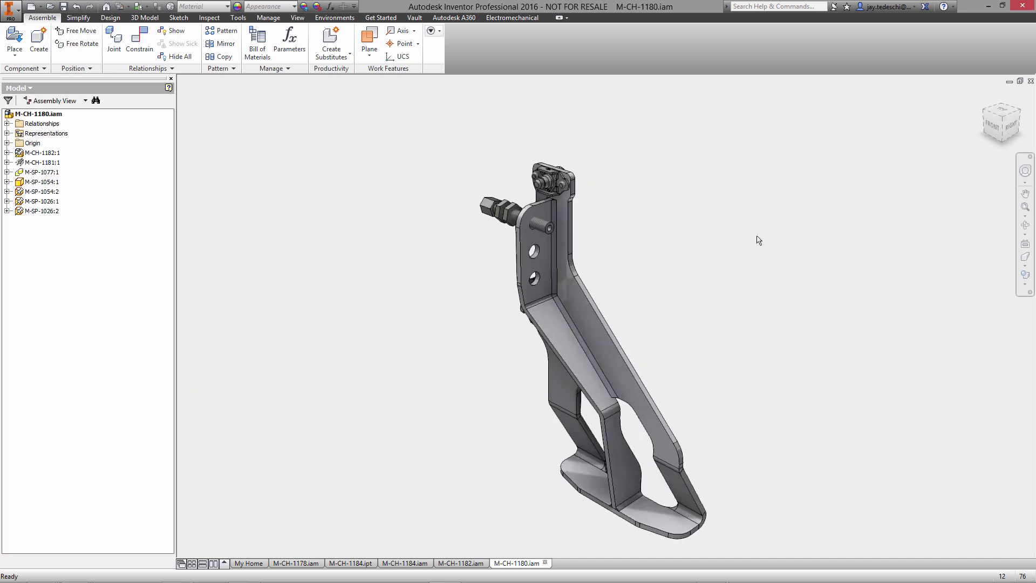
{"action": "right_click", "coordinate": [47, 162]}
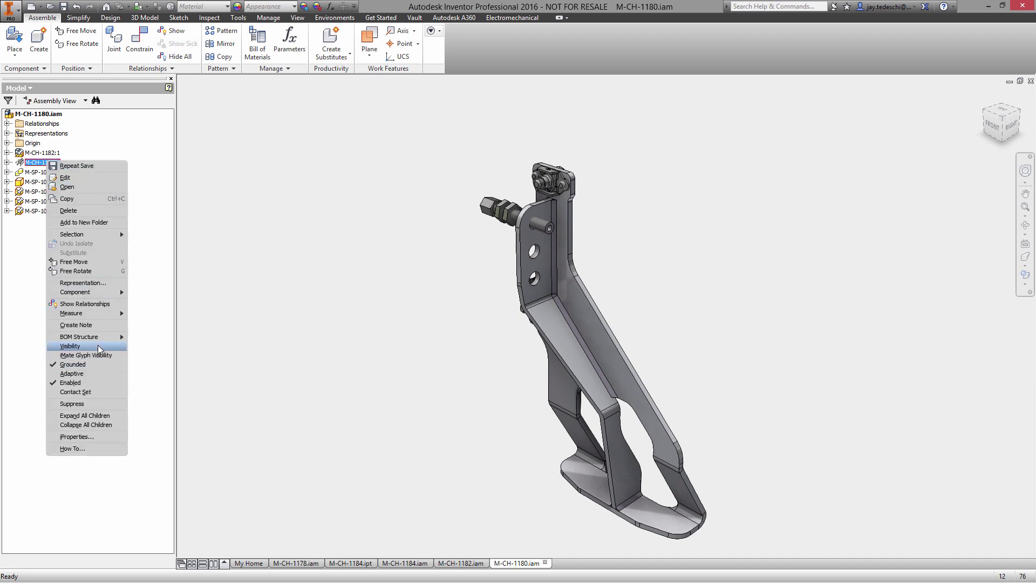
{"action": "left_click", "coordinate": [98, 345]}
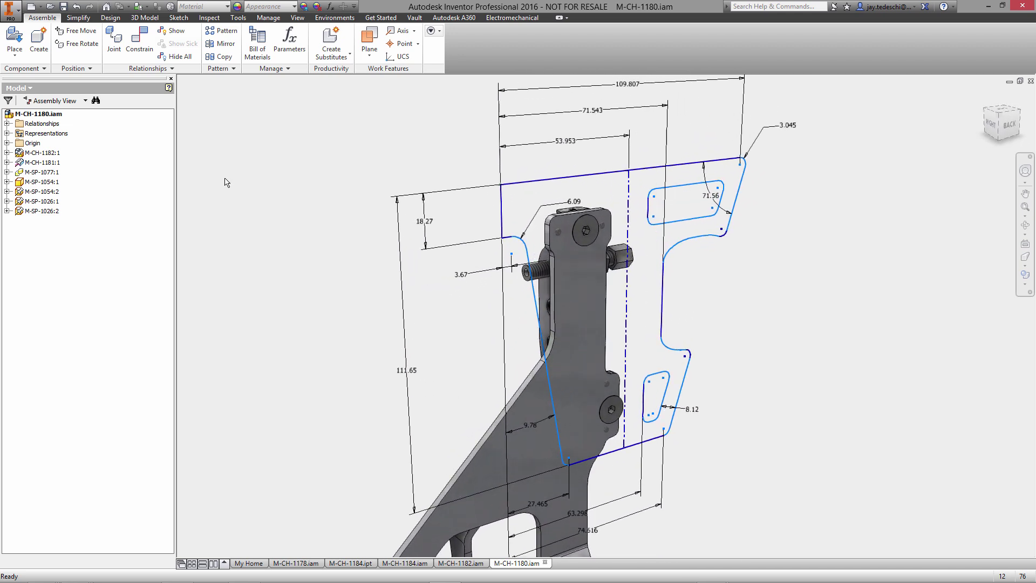
Edit M-CH-1181:1 in place, create a sheet-metal Face from both profile regions, expand Face1.
{"action": "double_click", "coordinate": [42, 163]}
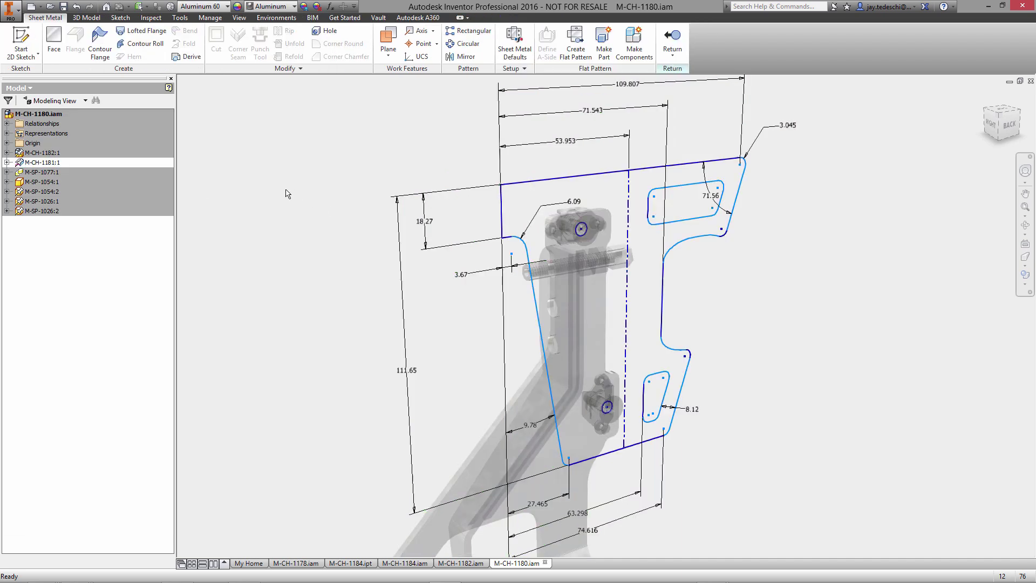
{"action": "left_click", "coordinate": [54, 42]}
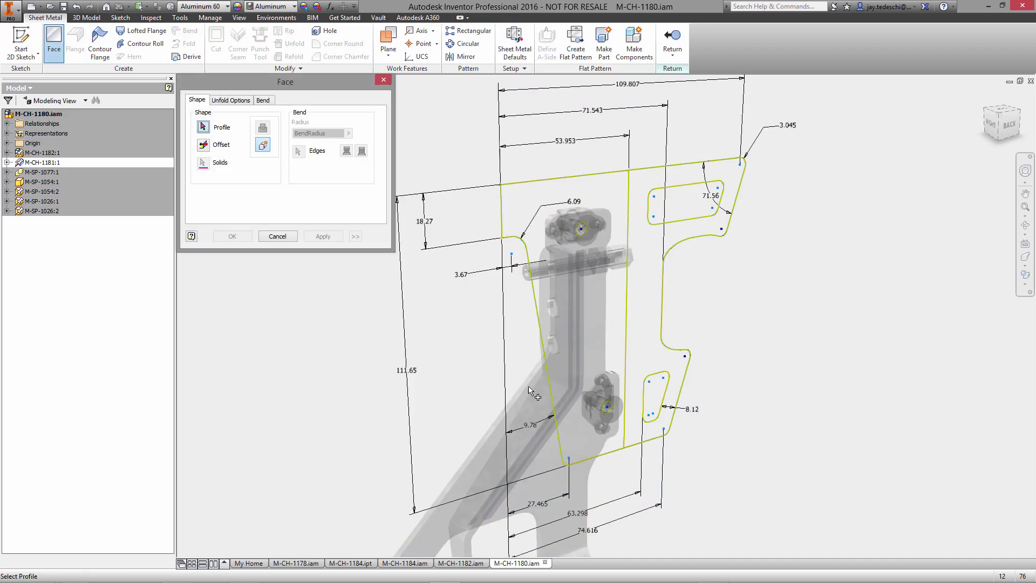
{"action": "left_click", "coordinate": [594, 294]}
{"action": "left_click", "coordinate": [640, 295]}
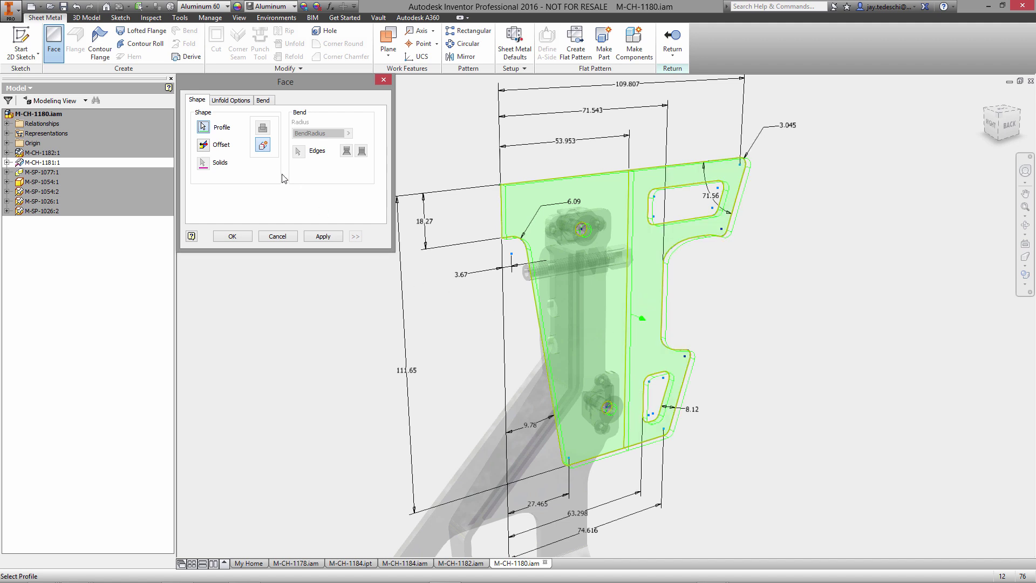
{"action": "left_click", "coordinate": [231, 237]}
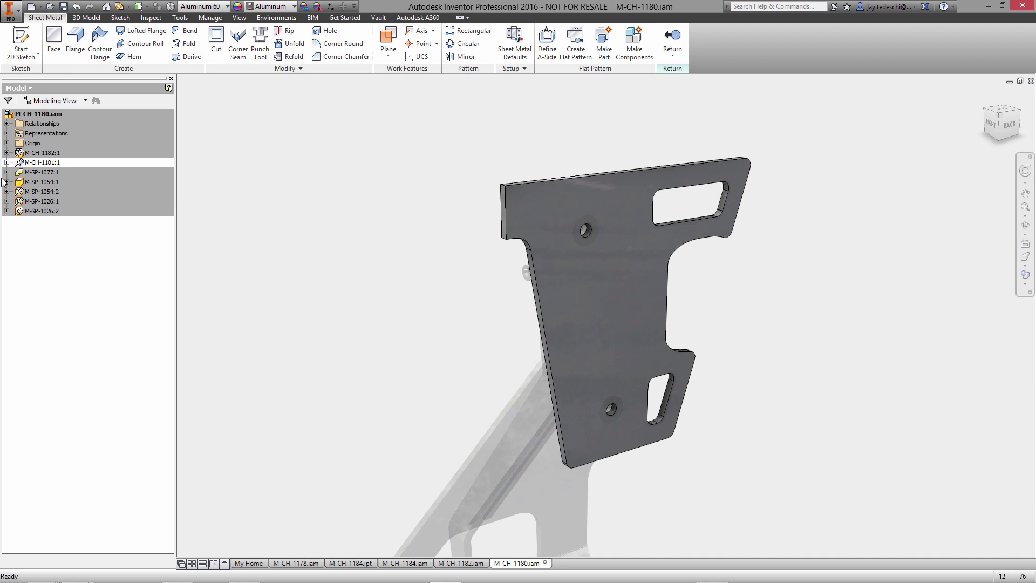
{"action": "left_click", "coordinate": [7, 162]}
{"action": "left_click", "coordinate": [17, 173]}
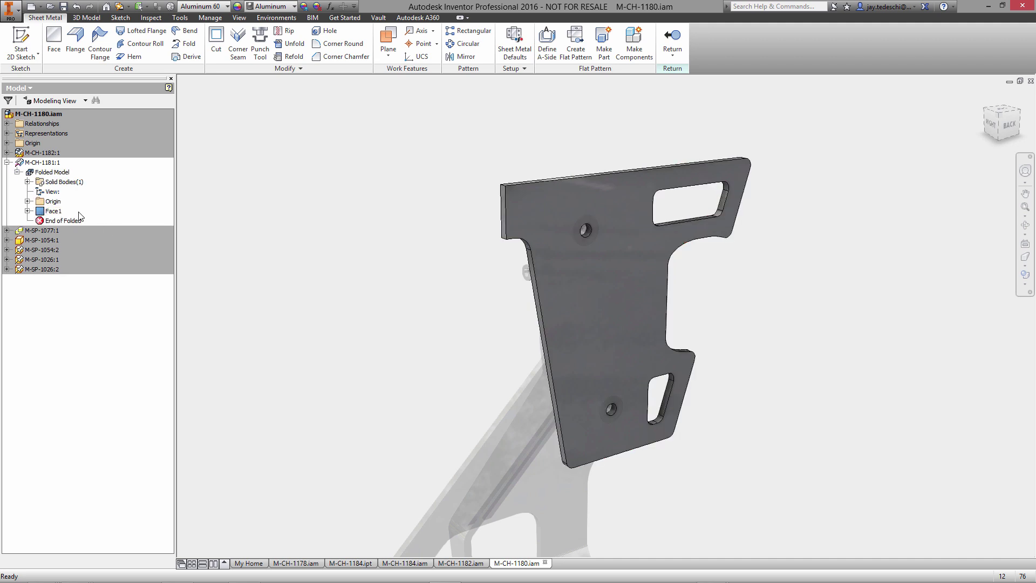
{"action": "left_click", "coordinate": [27, 211]}
Start a new sketch on the plate's flat face and project its edges.
{"action": "right_click", "coordinate": [67, 221]}
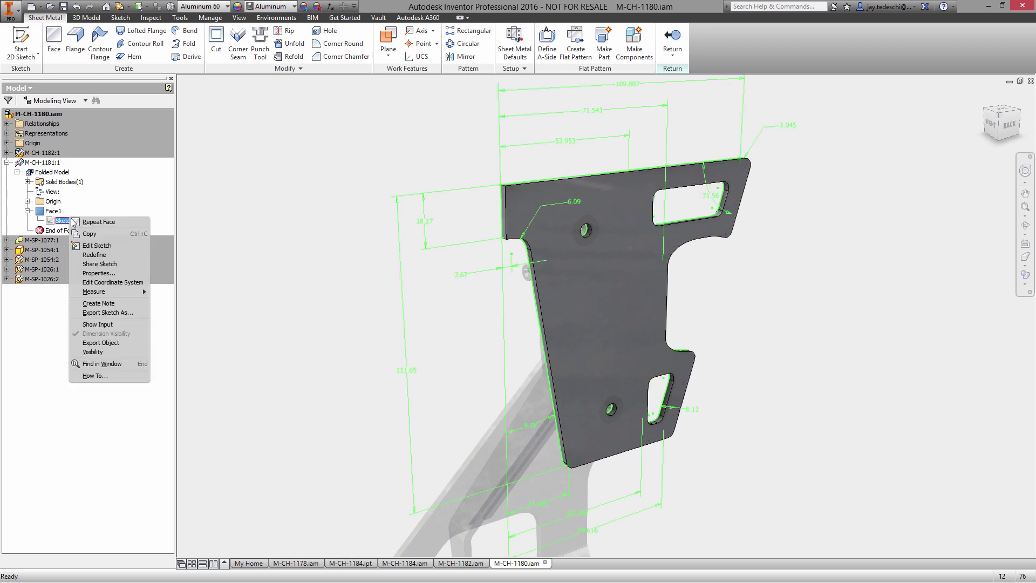
{"action": "left_click", "coordinate": [93, 352]}
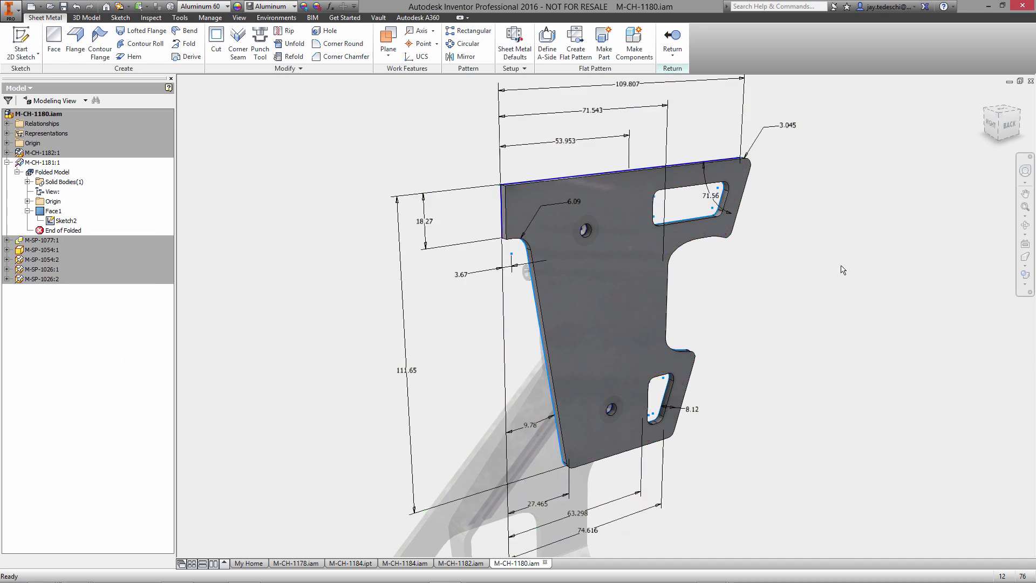
{"action": "key", "text": "F6"}
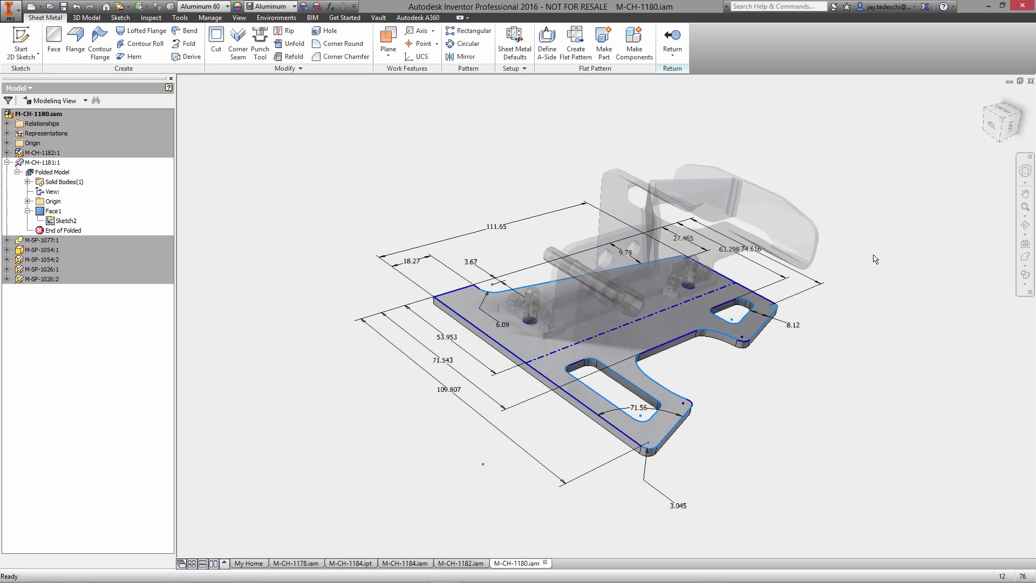
{"action": "key", "text": "s"}
{"action": "left_click", "coordinate": [690, 304]}
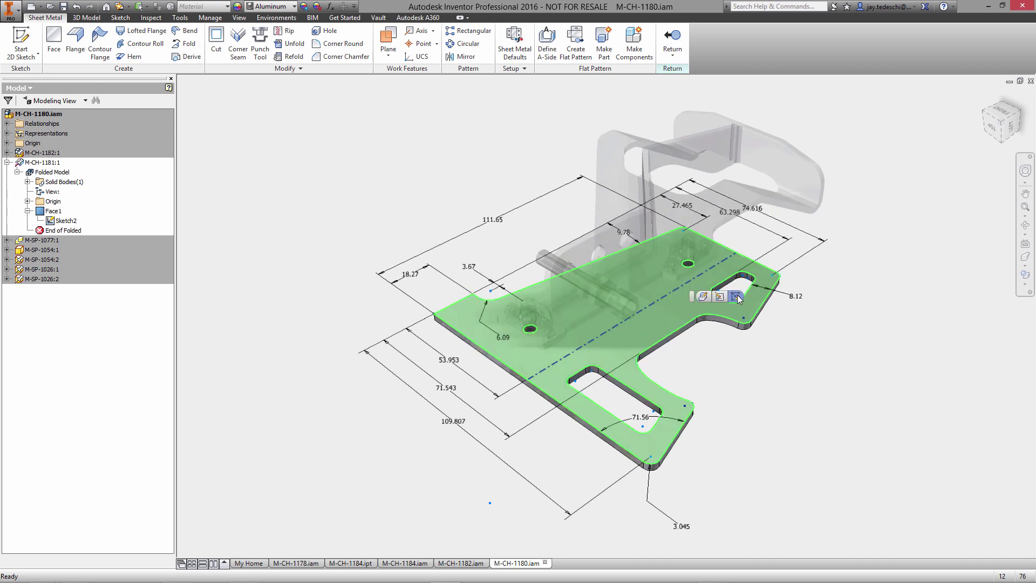
{"action": "right_click", "coordinate": [862, 248]}
{"action": "left_click", "coordinate": [891, 238]}
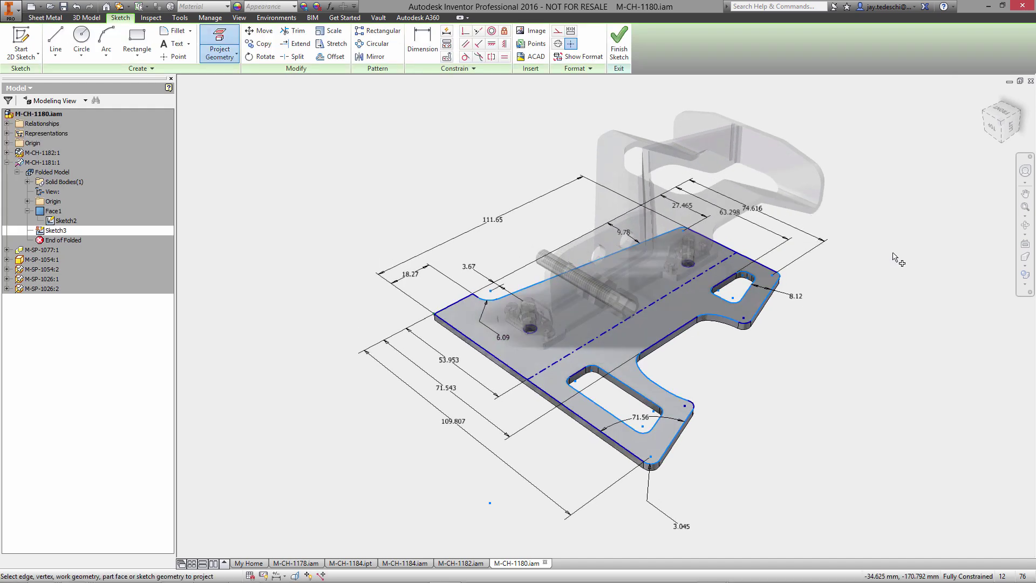
{"action": "left_click", "coordinate": [687, 290]}
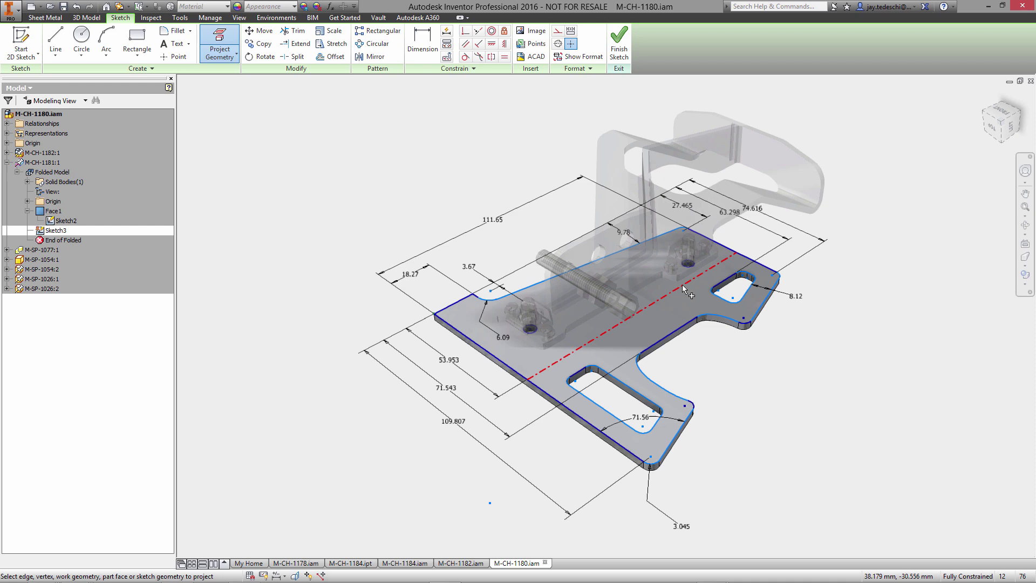
{"action": "right_click", "coordinate": [875, 264]}
{"action": "left_click", "coordinate": [913, 264]}
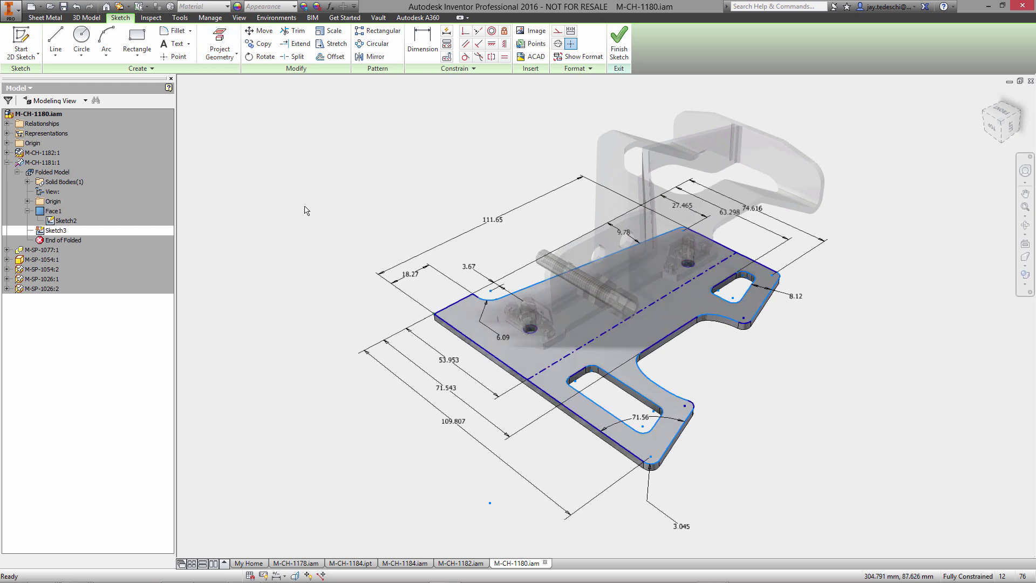
Hide Sketch2 and finish the bend-line sketch.
{"action": "right_click", "coordinate": [65, 223]}
{"action": "left_click", "coordinate": [86, 357]}
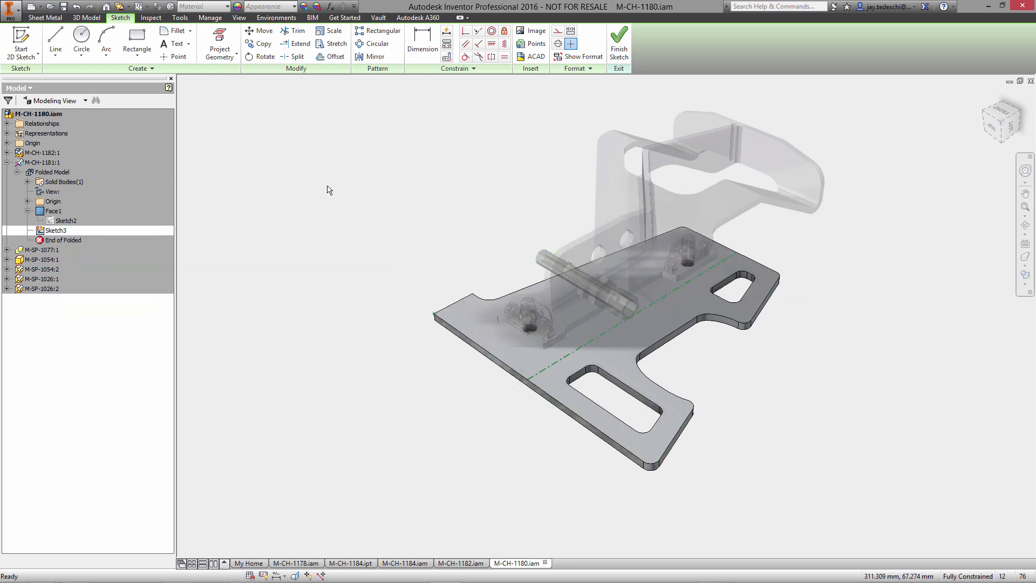
{"action": "left_click", "coordinate": [616, 50]}
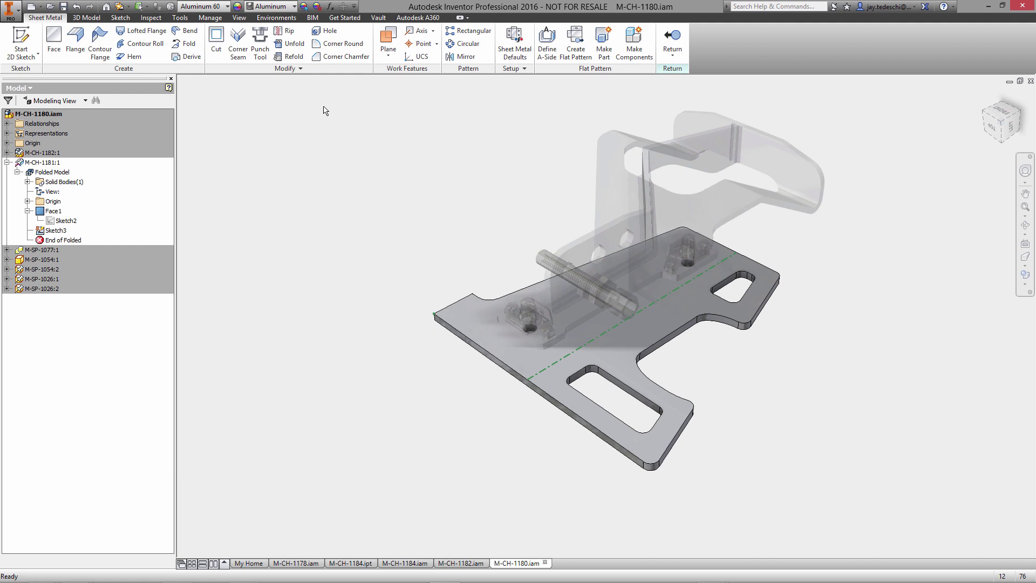
Fold the M-CH-1181 plate 30° along Sketch3's bend line.
{"action": "left_click", "coordinate": [185, 43]}
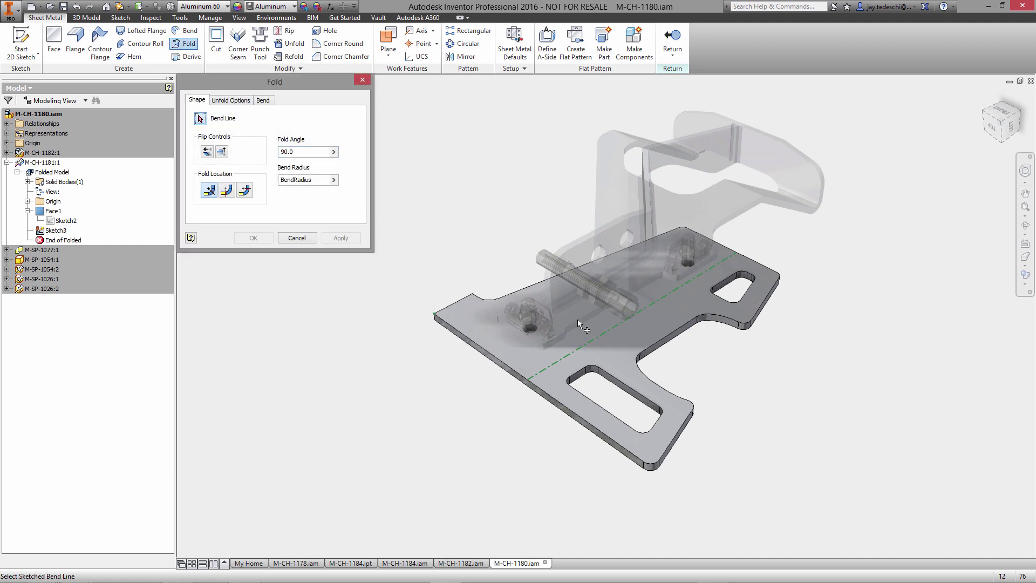
{"action": "left_click", "coordinate": [601, 333]}
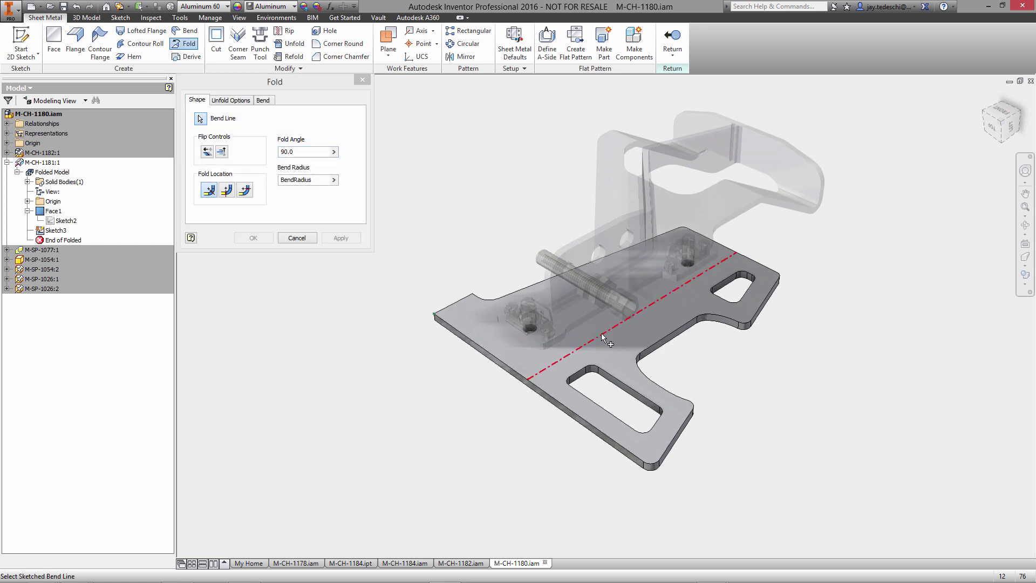
{"action": "left_click", "coordinate": [208, 153]}
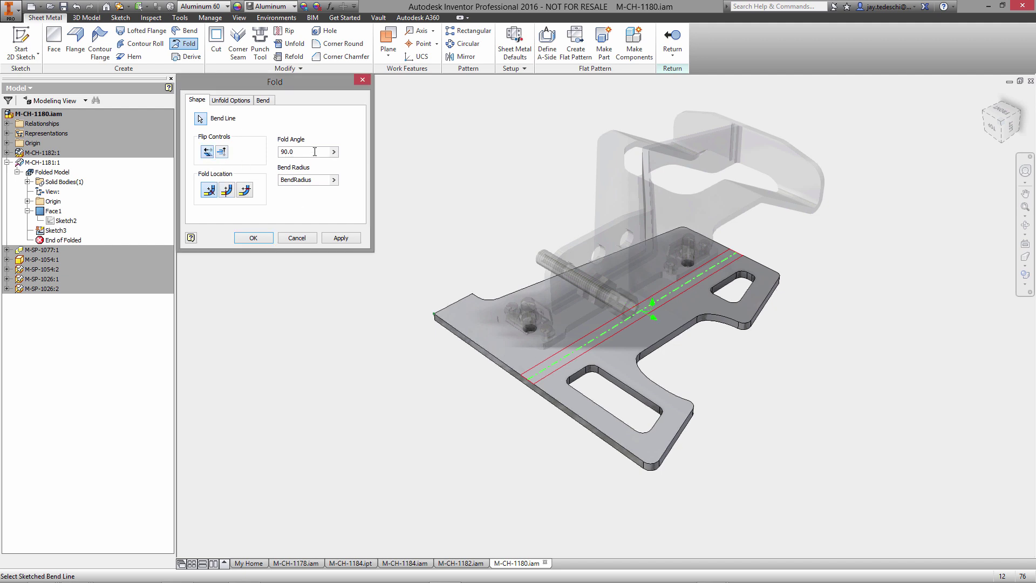
{"action": "left_click_drag", "start_coordinate": [299, 151], "coordinate": [271, 150]}
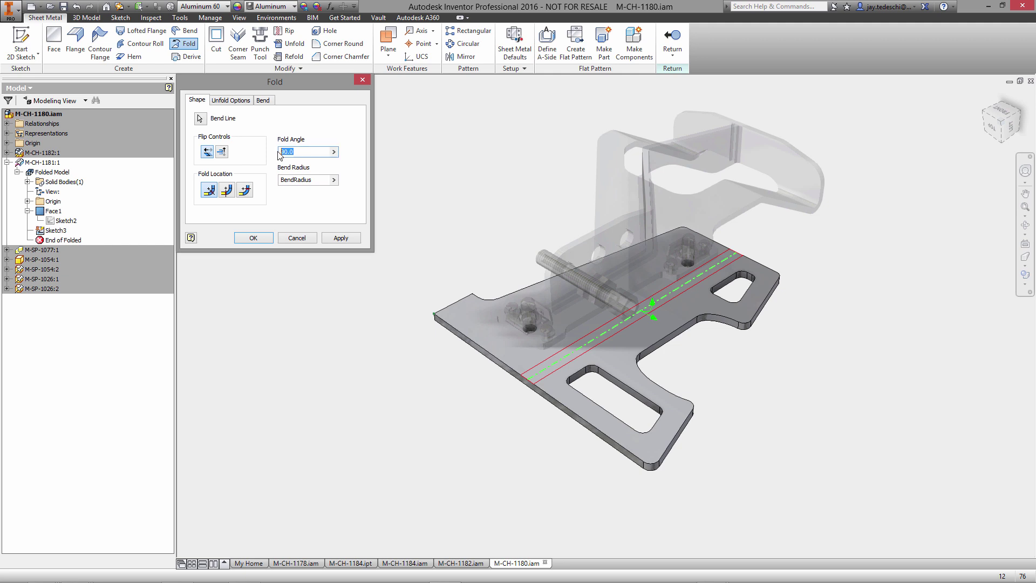
{"action": "type", "text": "30"}
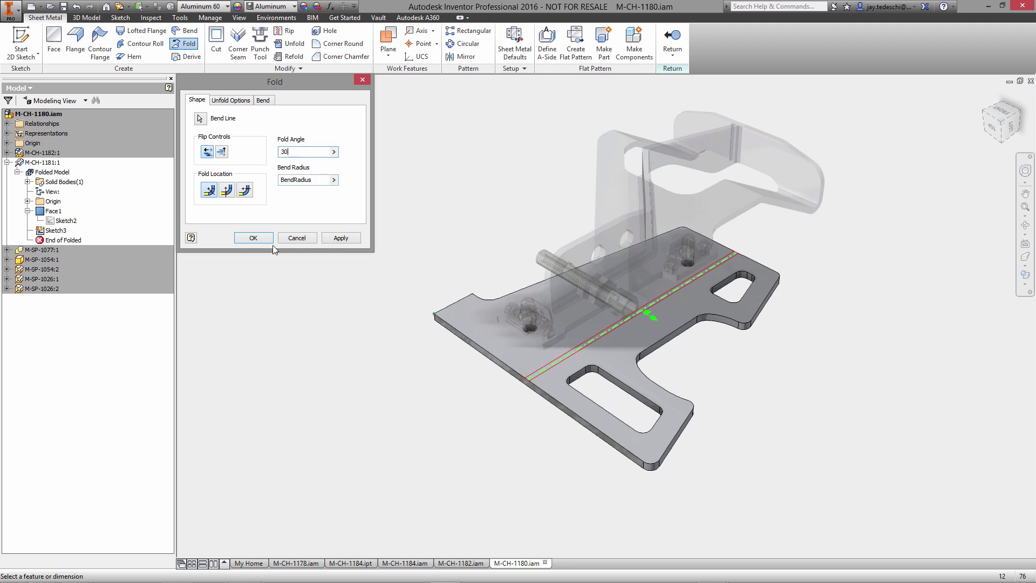
{"action": "left_click", "coordinate": [259, 240]}
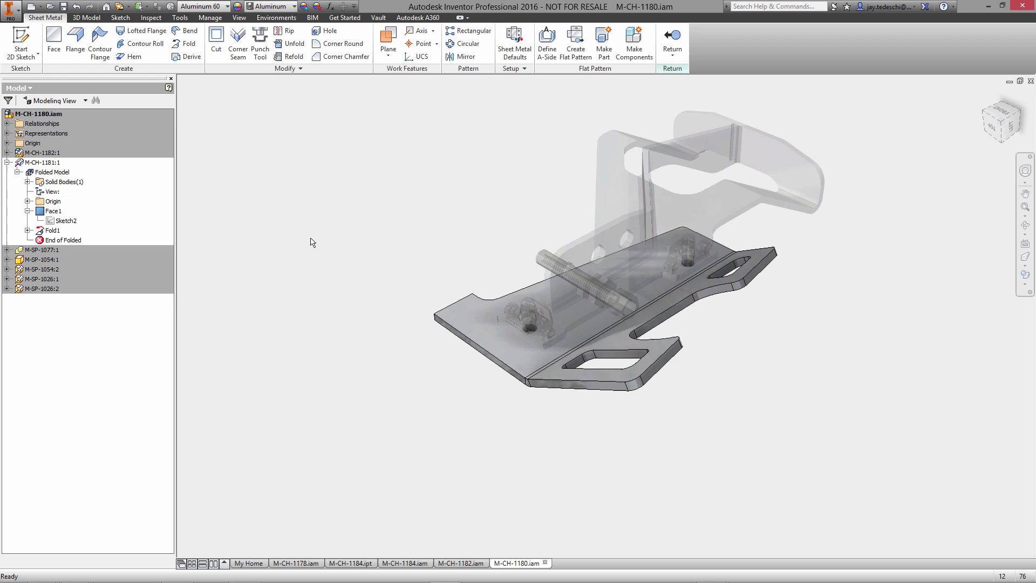
Flange the bracket's upper edge at 30°, 40 mm high, with shifted bend position and 0 bend radius.
{"action": "middle_click_drag", "start_coordinate": [404, 303], "coordinate": [678, 489], "text": "shift"}
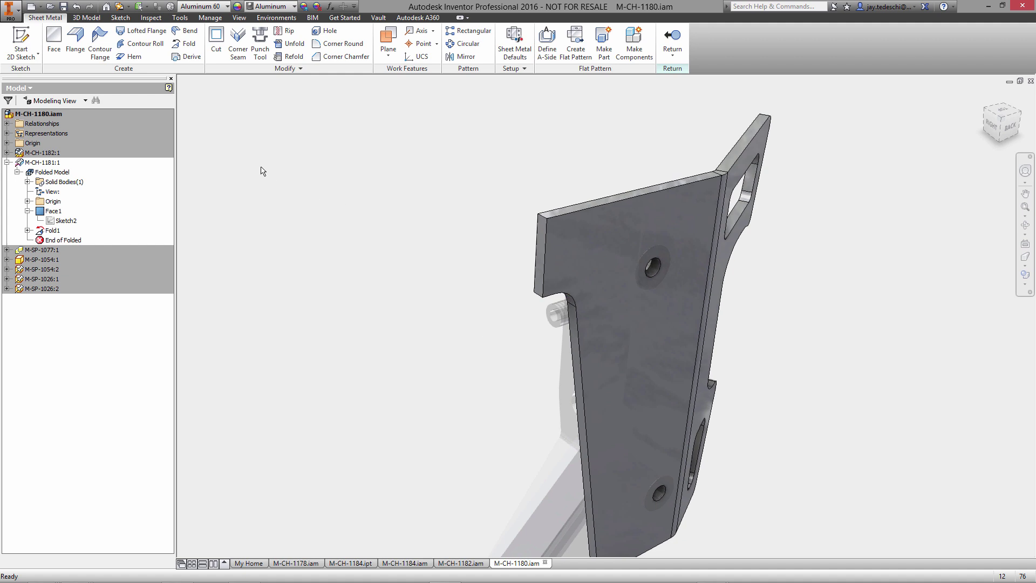
{"action": "left_click", "coordinate": [76, 41]}
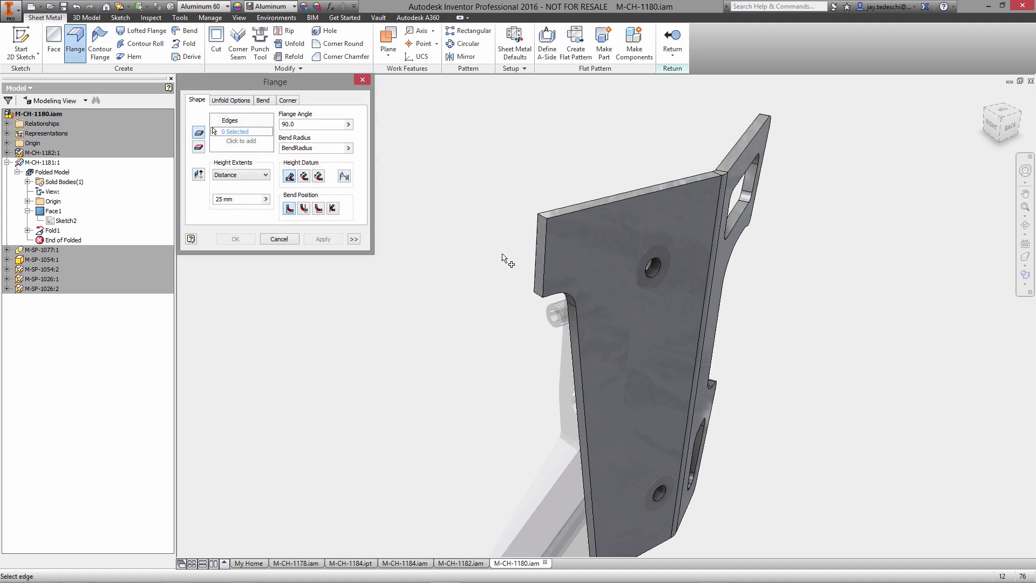
{"action": "left_click", "coordinate": [537, 258]}
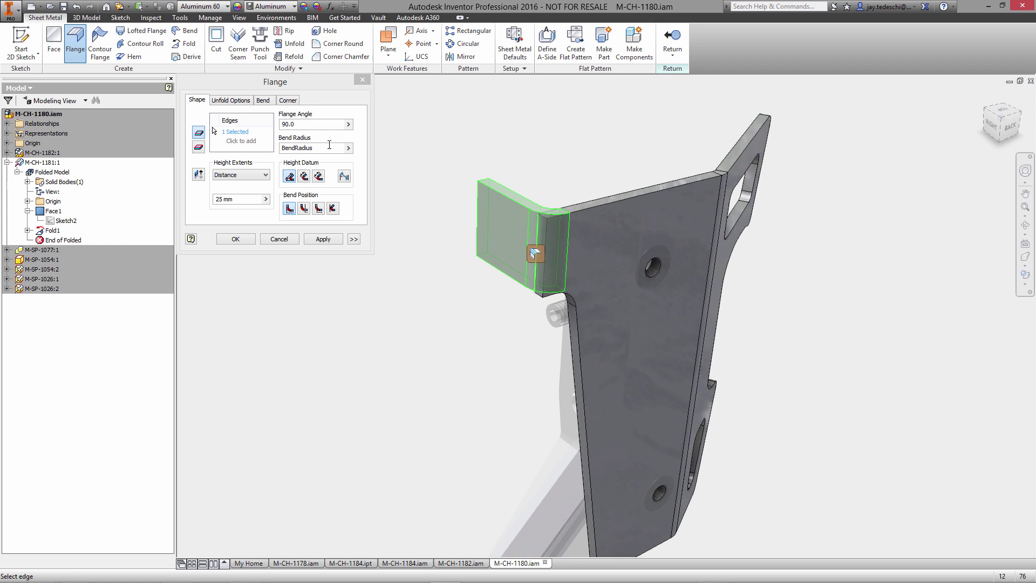
{"action": "left_click", "coordinate": [315, 123]}
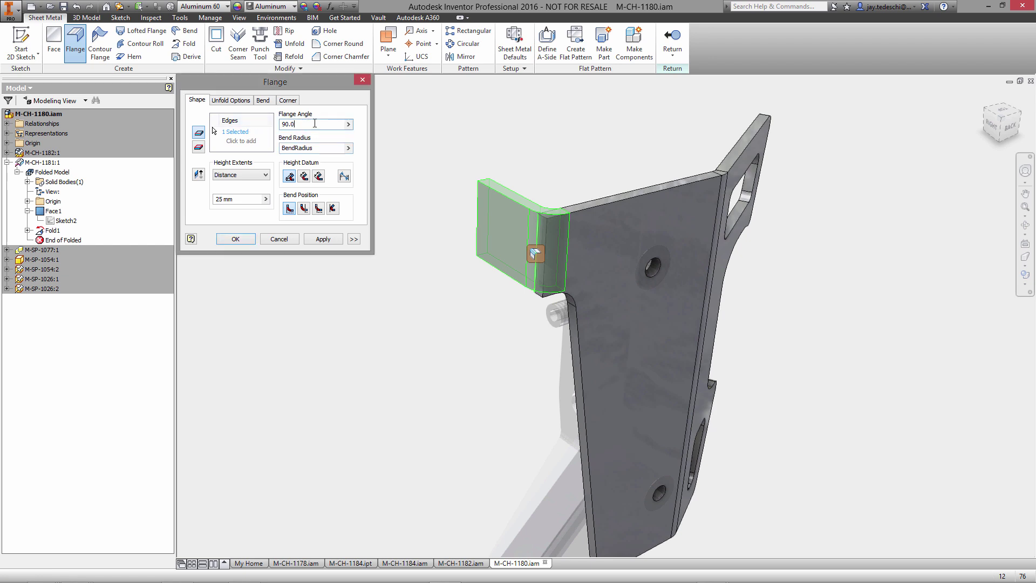
{"action": "type", "text": "30"}
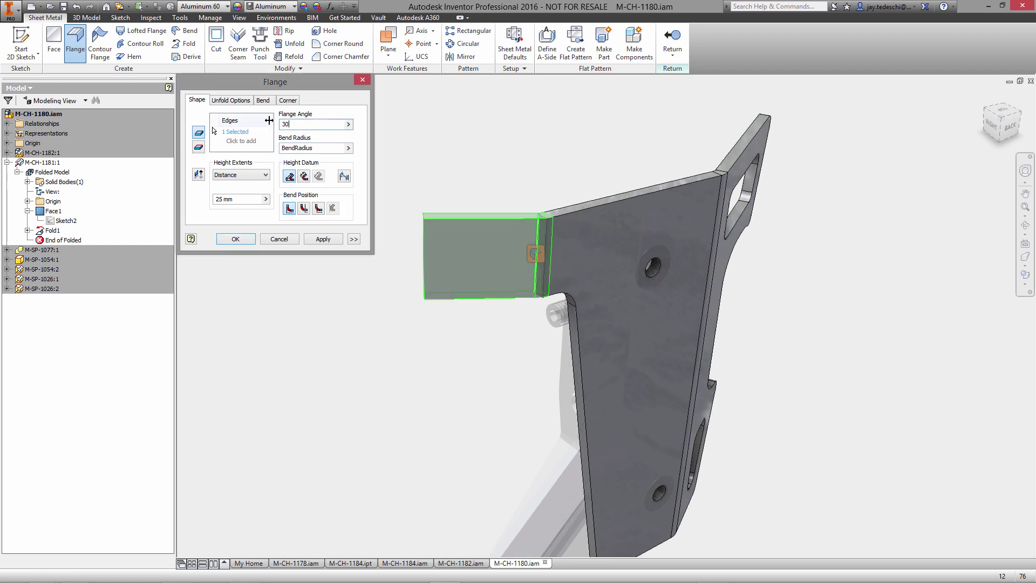
{"action": "left_click", "coordinate": [238, 202]}
{"action": "type", "text": "40"}
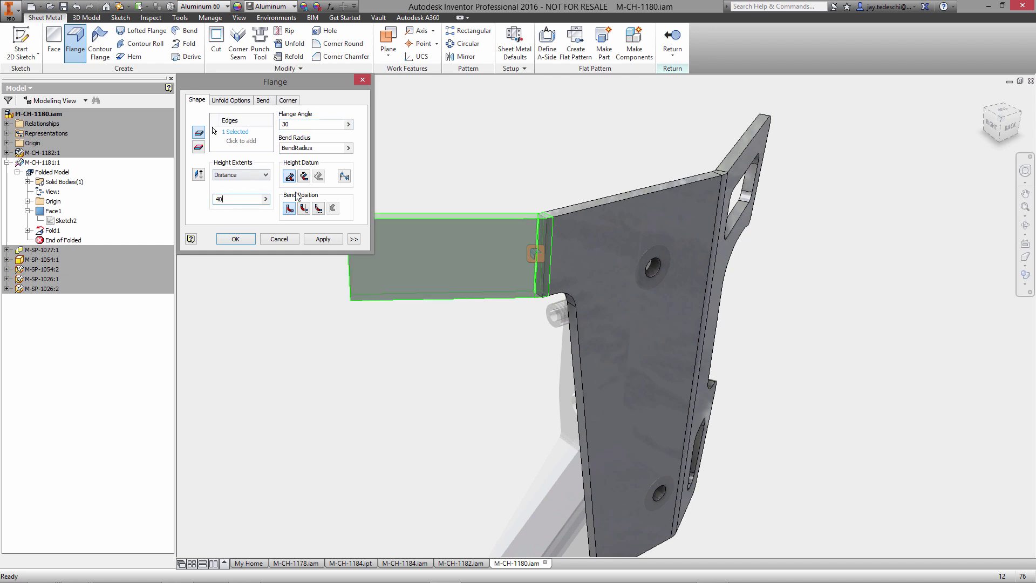
{"action": "left_click", "coordinate": [306, 210]}
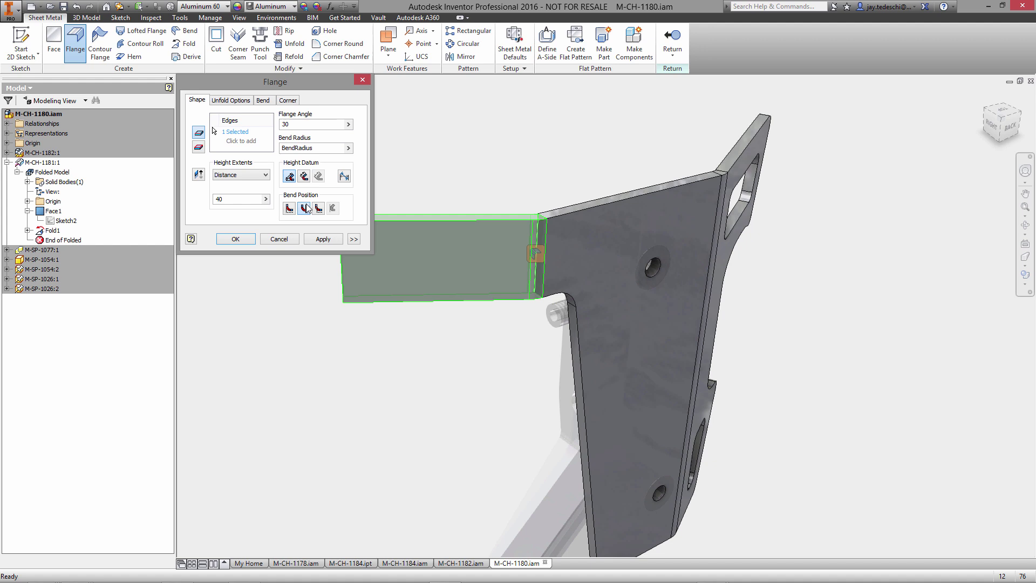
{"action": "left_click_drag", "start_coordinate": [325, 149], "coordinate": [272, 149]}
{"action": "type", "text": "0"}
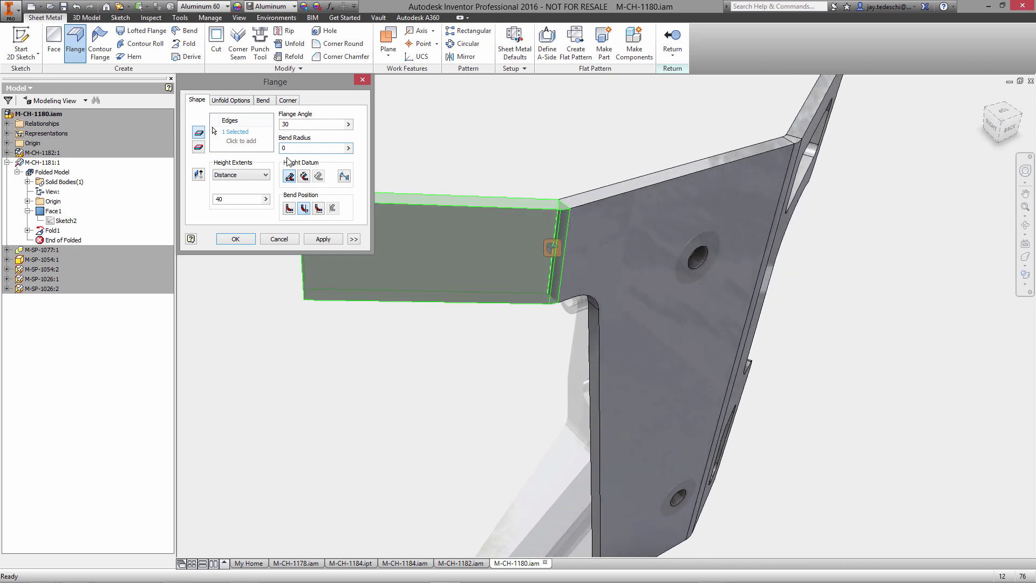
{"action": "left_click", "coordinate": [236, 239]}
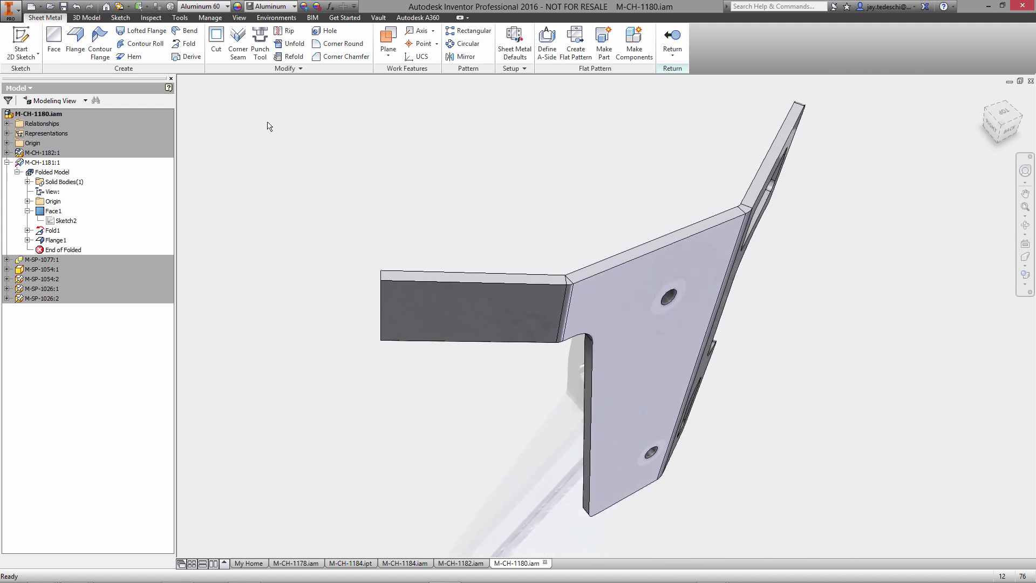
Round the flange's top and bottom outer corners with radius 4.
{"action": "left_click", "coordinate": [343, 43]}
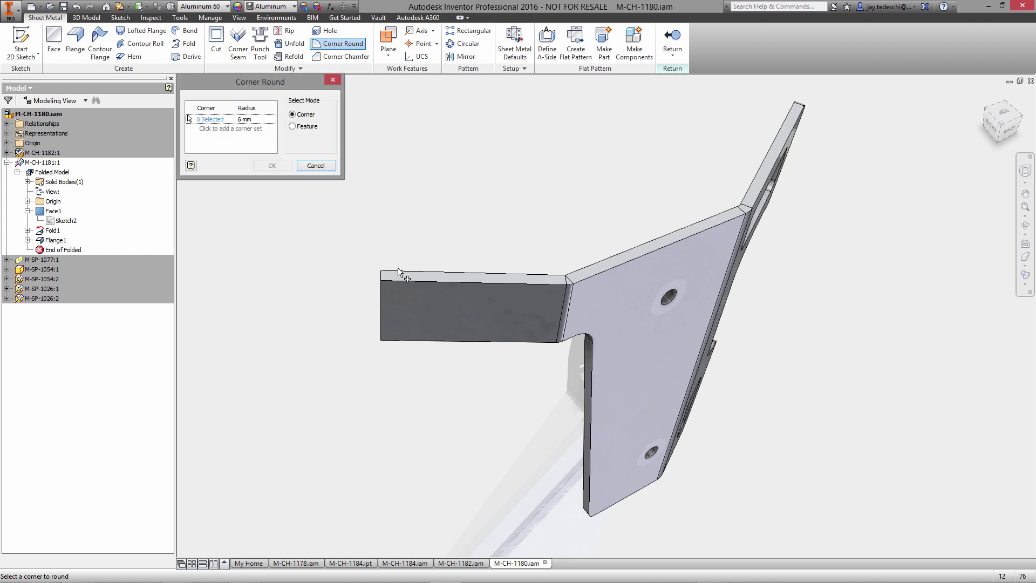
{"action": "left_click", "coordinate": [381, 274]}
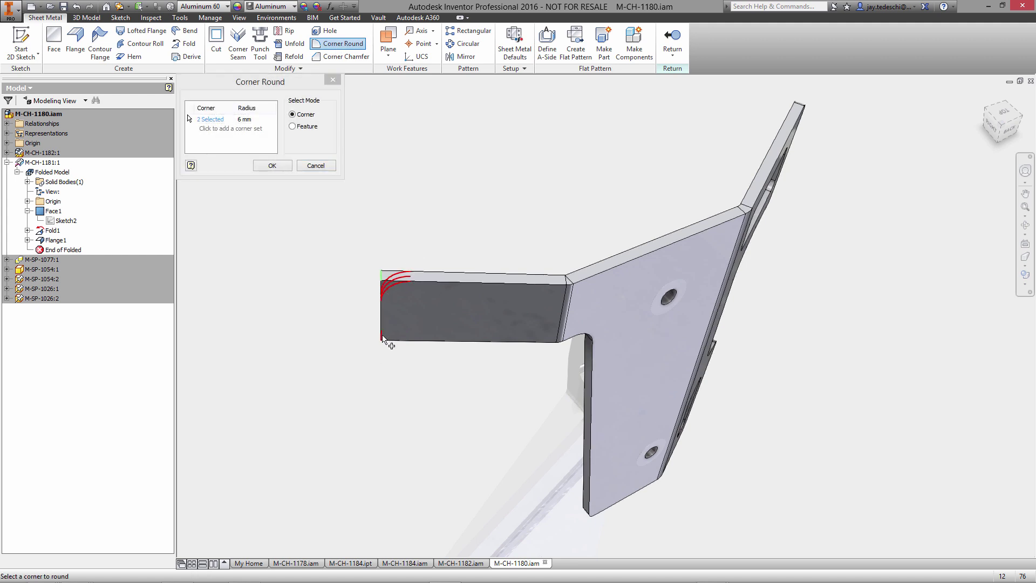
{"action": "left_click", "coordinate": [249, 119]}
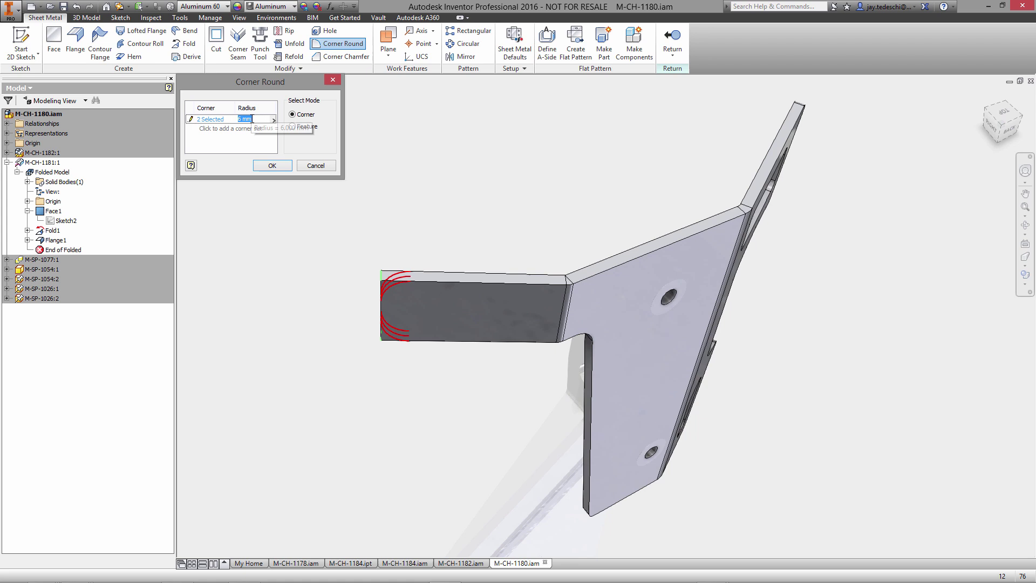
{"action": "type", "text": "4"}
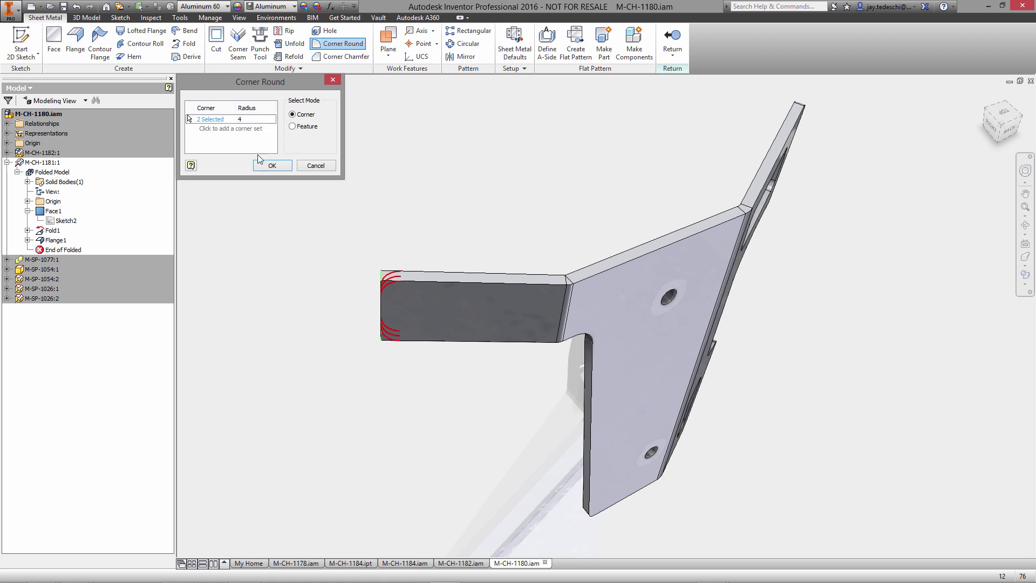
{"action": "left_click", "coordinate": [272, 165]}
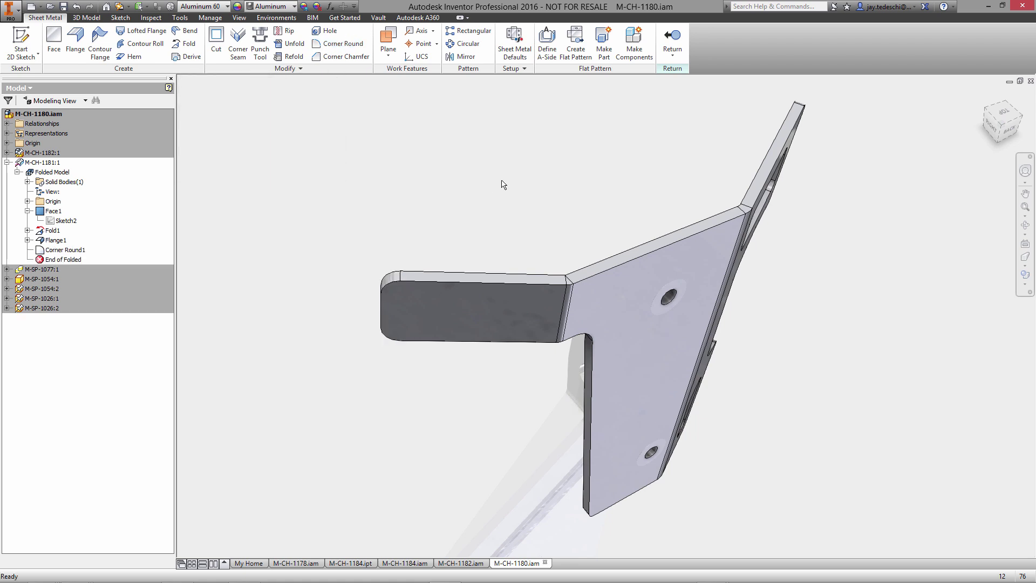
{"action": "right_click", "coordinate": [502, 184]}
Finish editing the bracket and close M-CH-1180.iam without saving.
{"action": "left_click", "coordinate": [501, 207]}
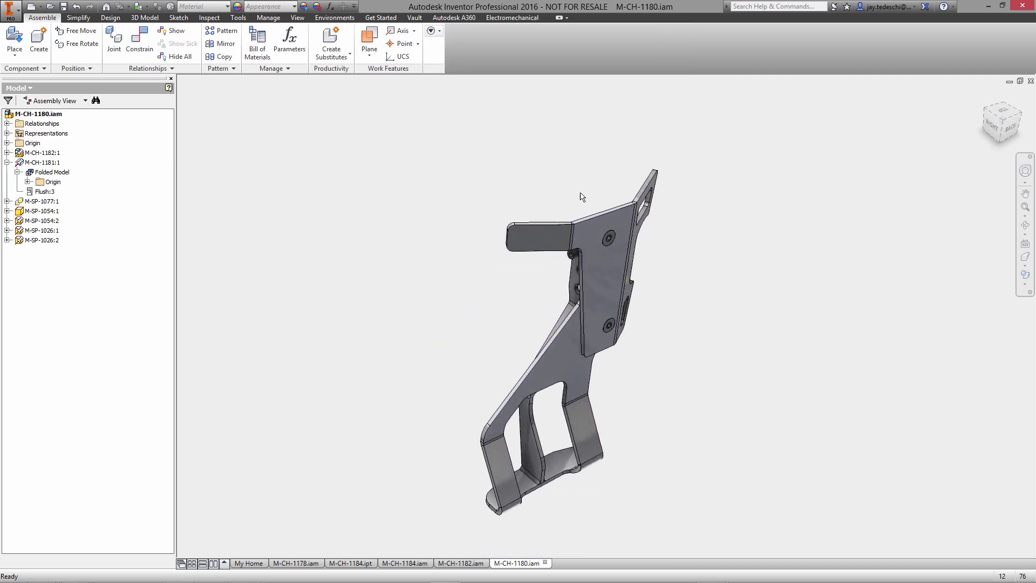
{"action": "left_click", "coordinate": [1031, 81]}
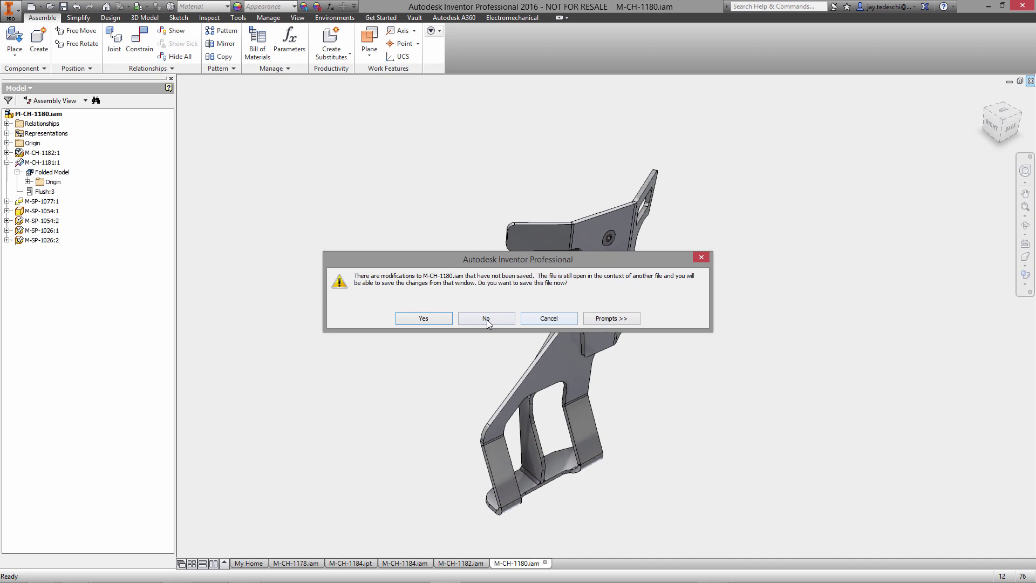
{"action": "left_click", "coordinate": [487, 319]}
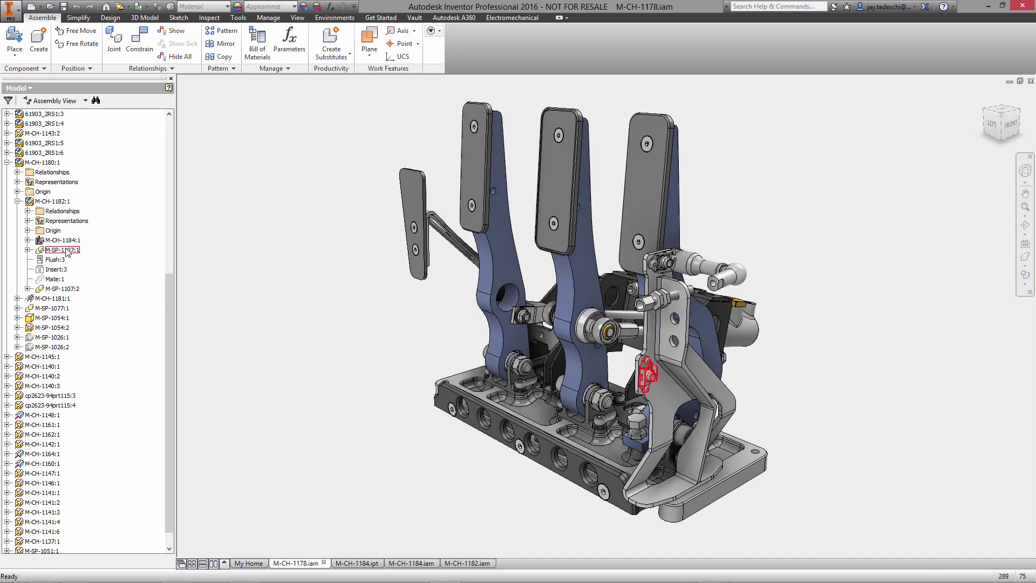
{"action": "right_click", "coordinate": [54, 299]}
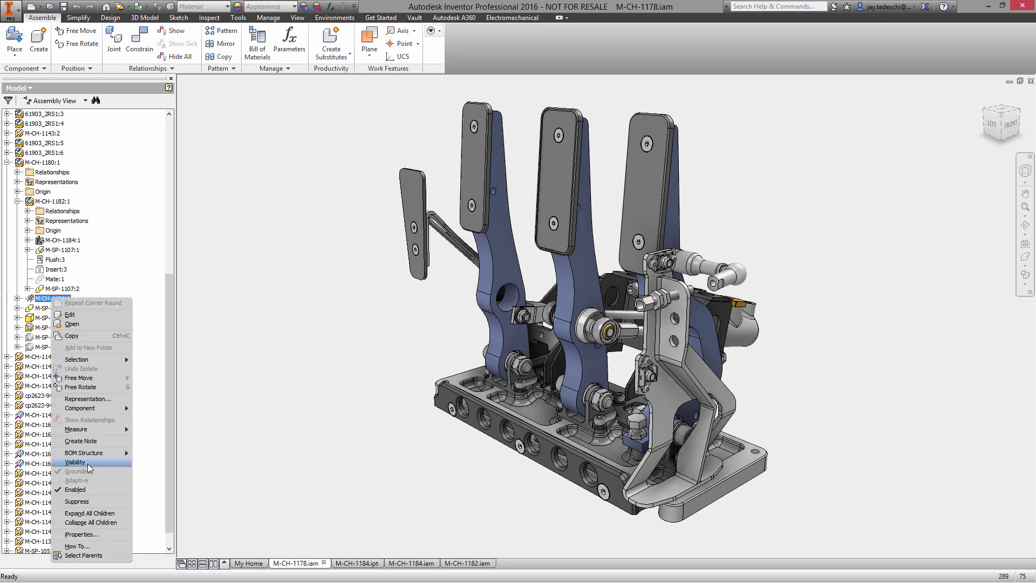